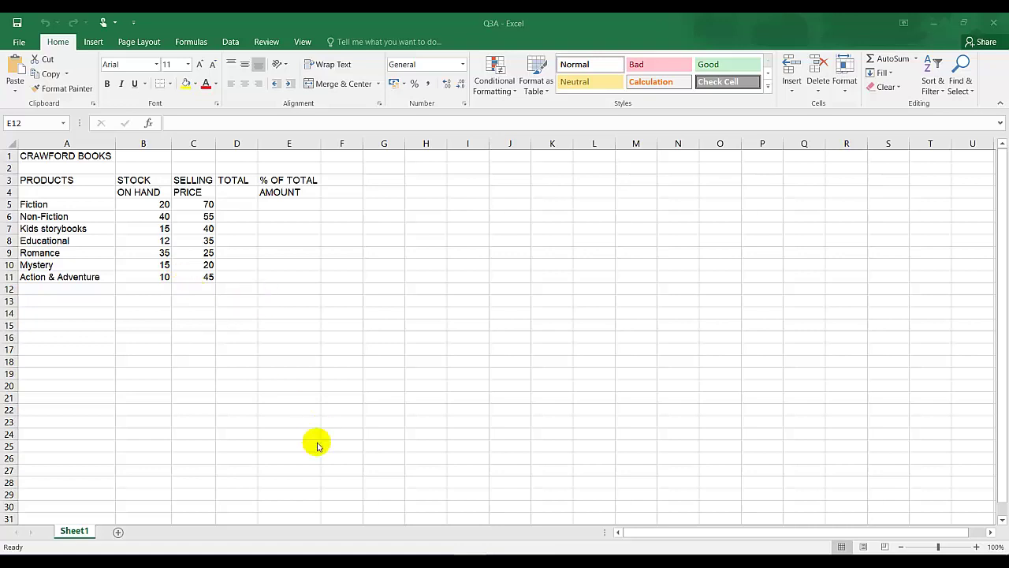
Check the QUESTION 3B instructions in Adobe Reader, return to Excel and change the page header's QUESTION 3A text to QUESTION 3B.
key("alt+Tab")
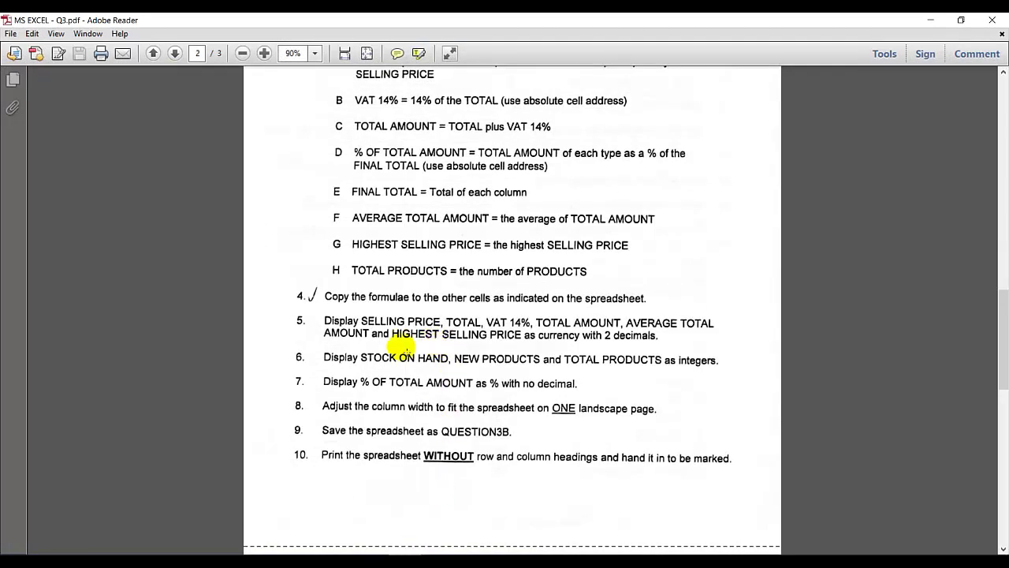
scroll(450, 315, "up", 5)
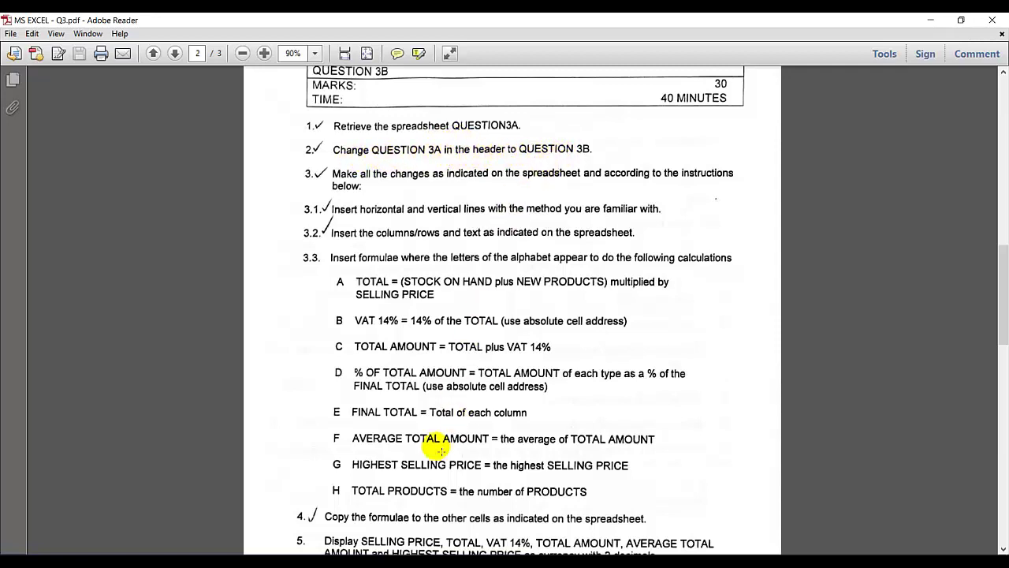
left_click(309, 555)
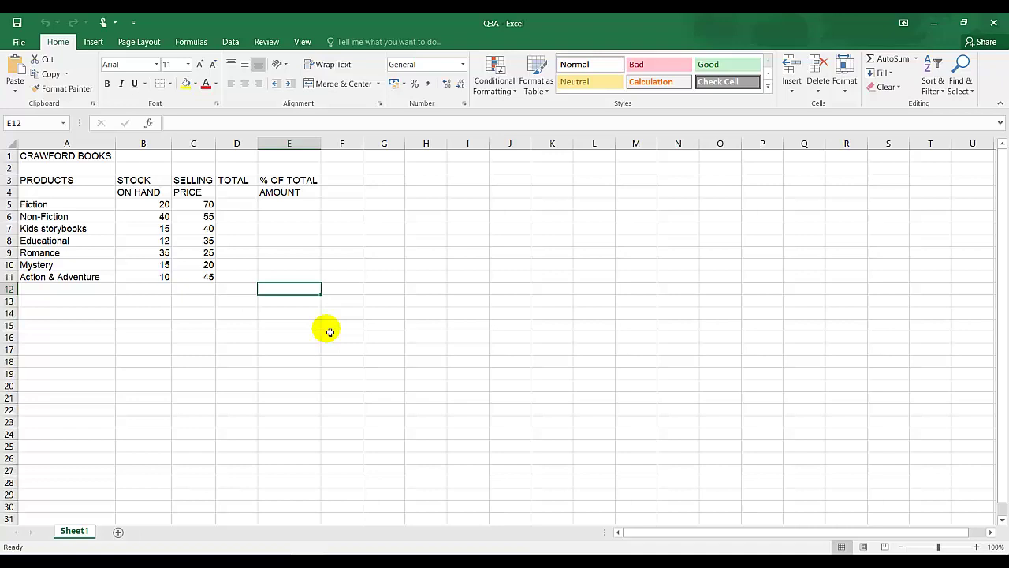
left_click(863, 547)
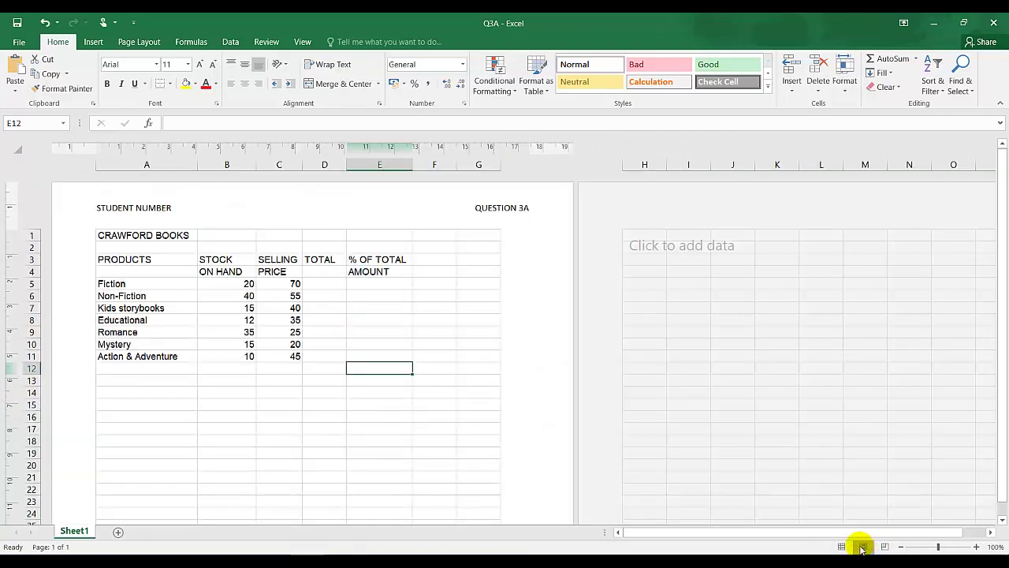
left_click(519, 211)
left_click(522, 211)
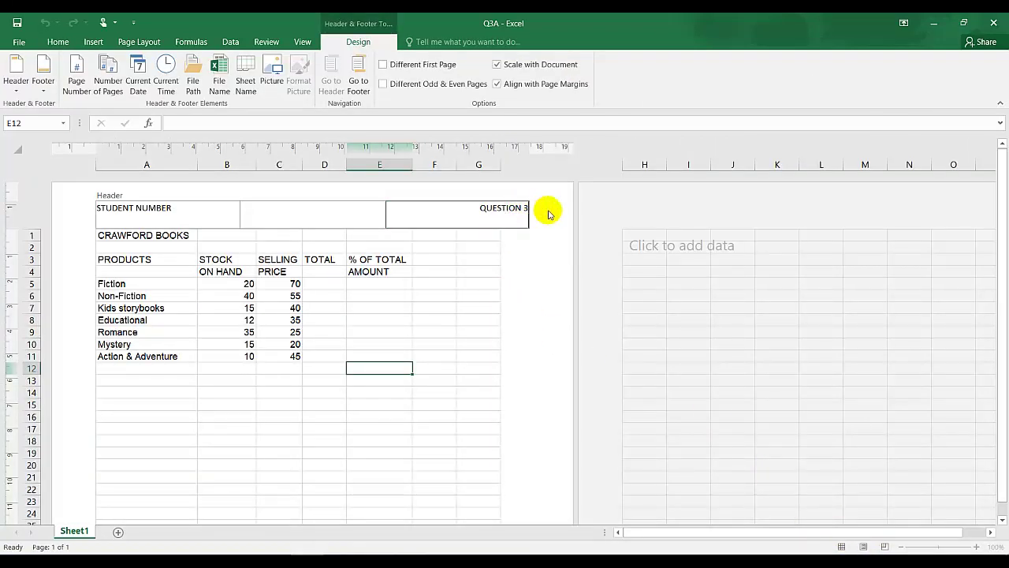
left_click(419, 297)
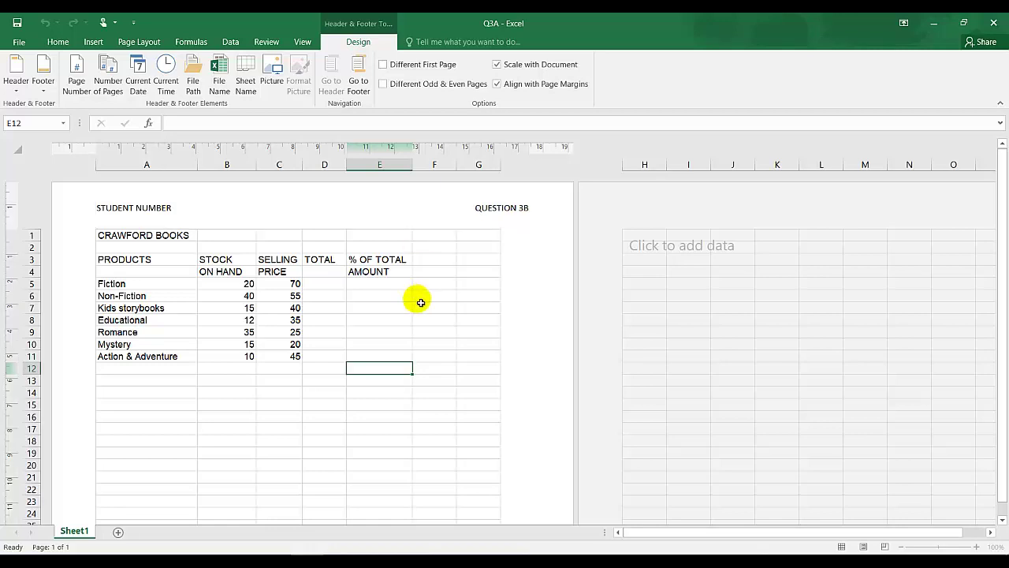
left_click(842, 546)
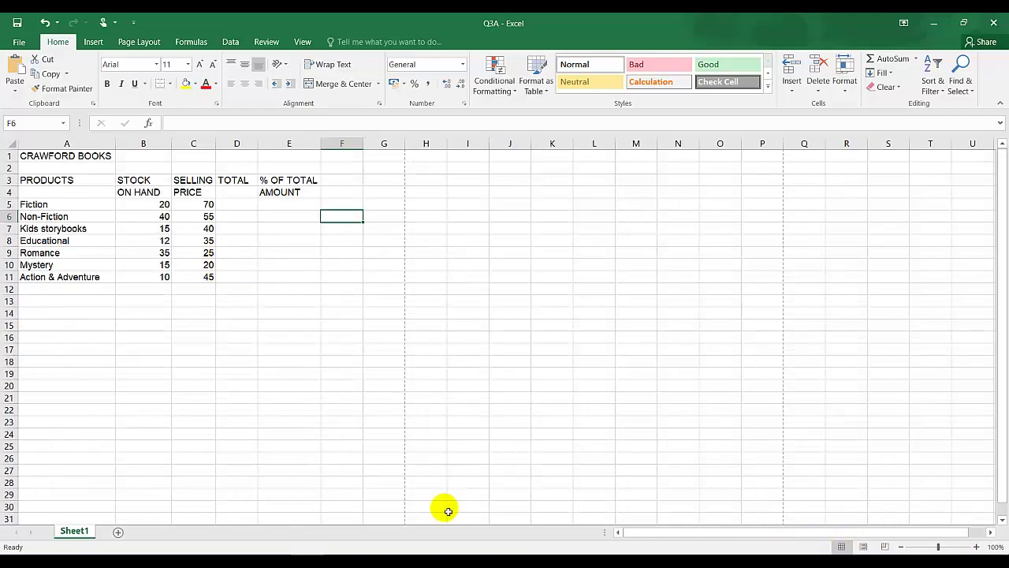
Switch to Adobe Reader and examine the QUESTION 3B instructions and the marked-up spreadsheet for required rows, columns, text and formulae.
left_click(405, 554)
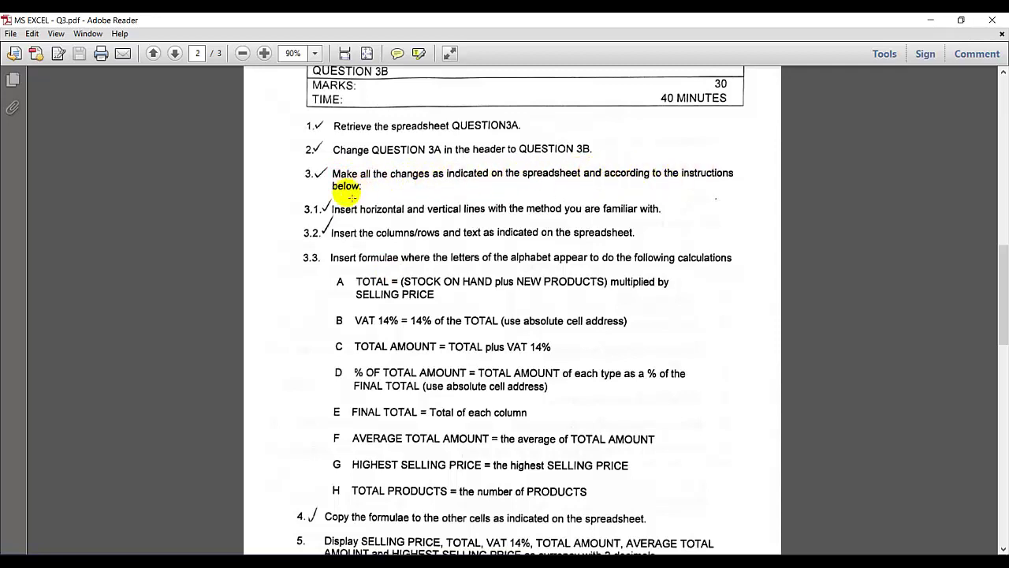
scroll(371, 223, "down", 1)
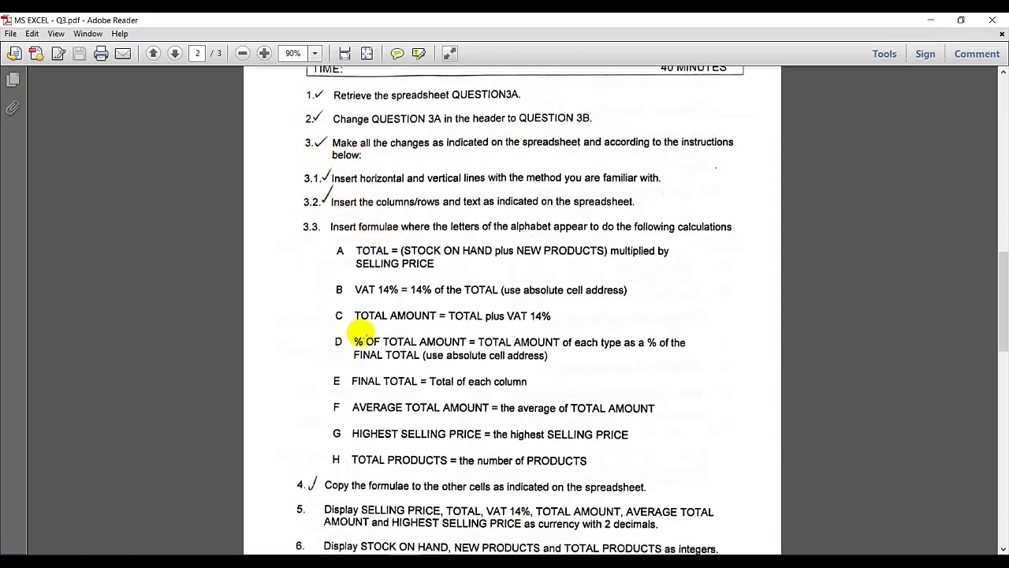
scroll(392, 281, "up", 1)
scroll(394, 286, "up", 1)
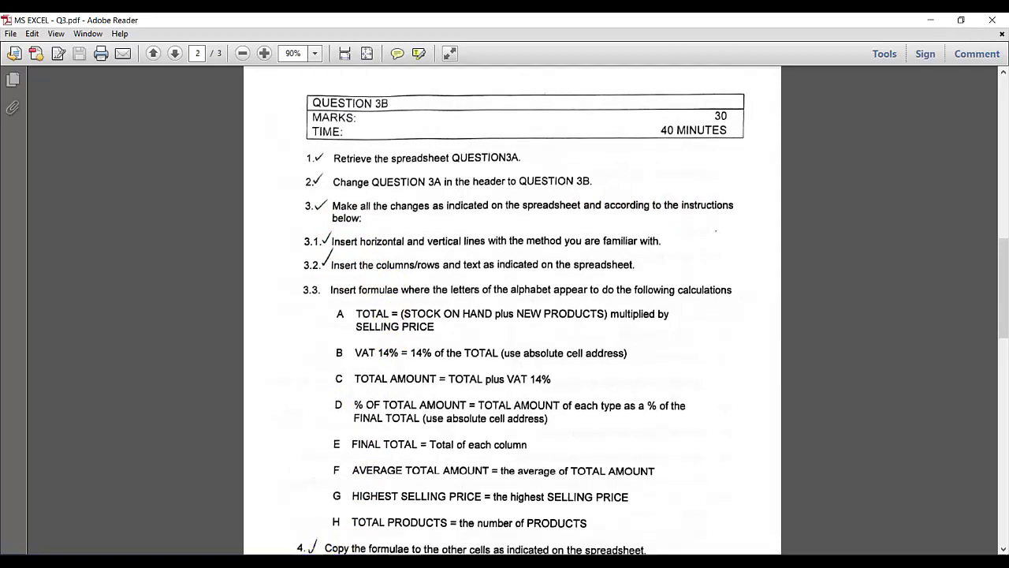
scroll(465, 394, "down", 18)
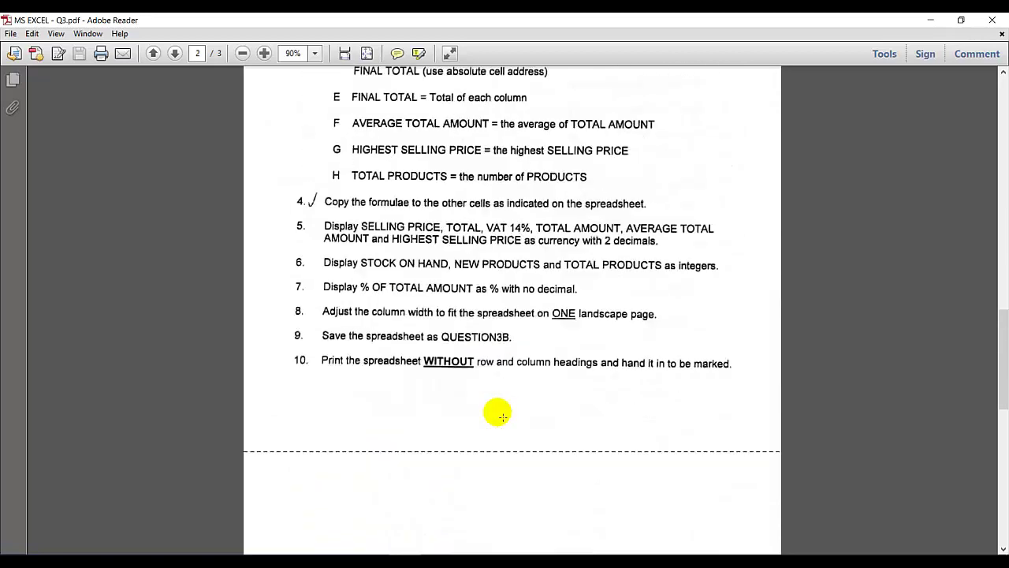
scroll(495, 406, "down", 8)
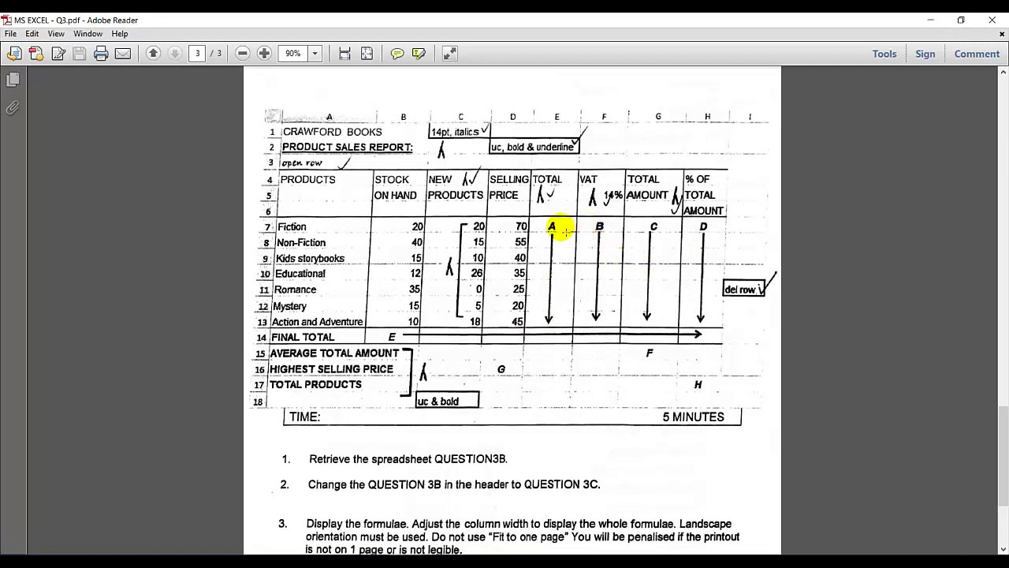
scroll(556, 228, "up", 15)
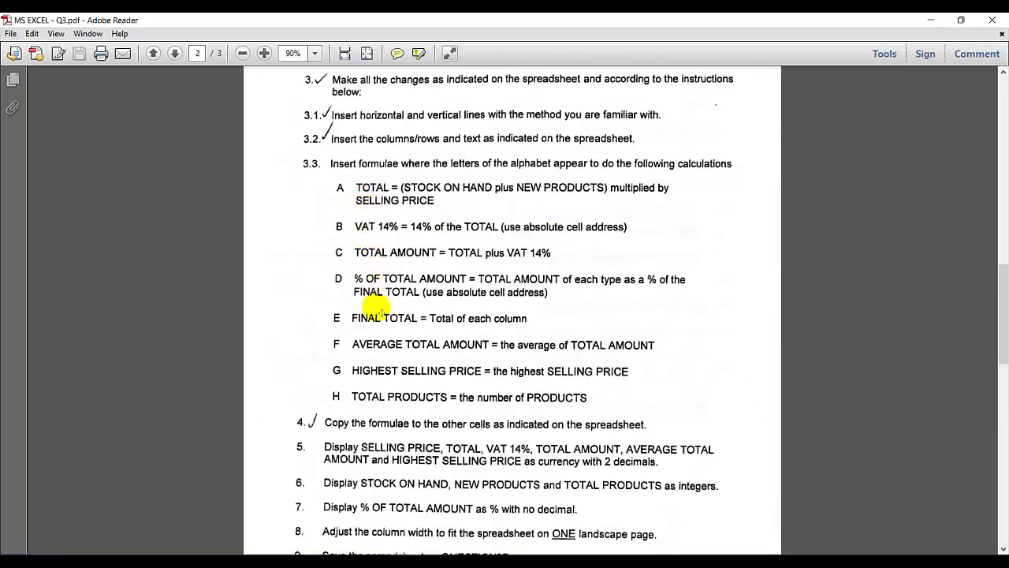
scroll(438, 318, "down", 6)
scroll(437, 318, "down", 7)
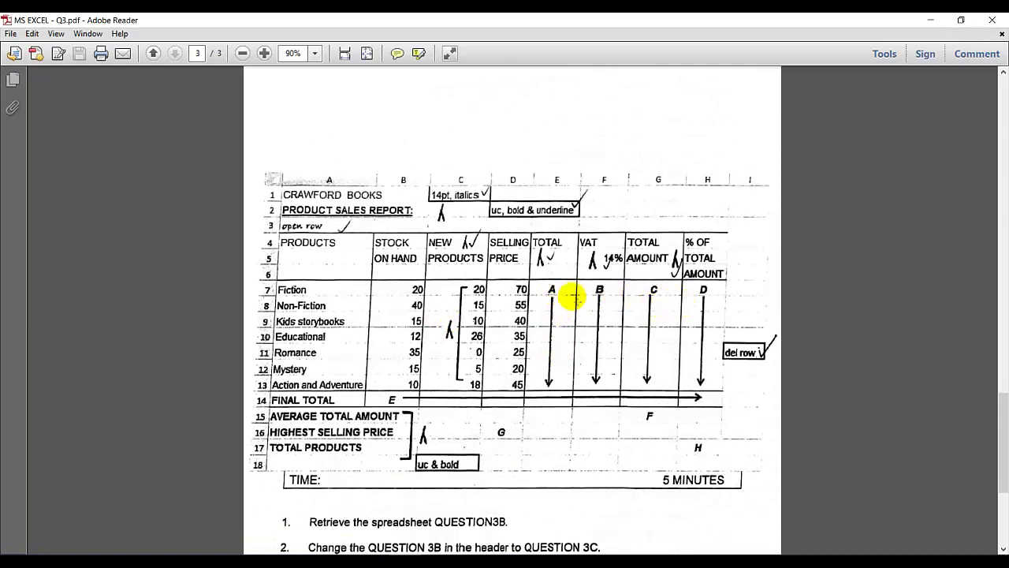
scroll(509, 346, "up", 4)
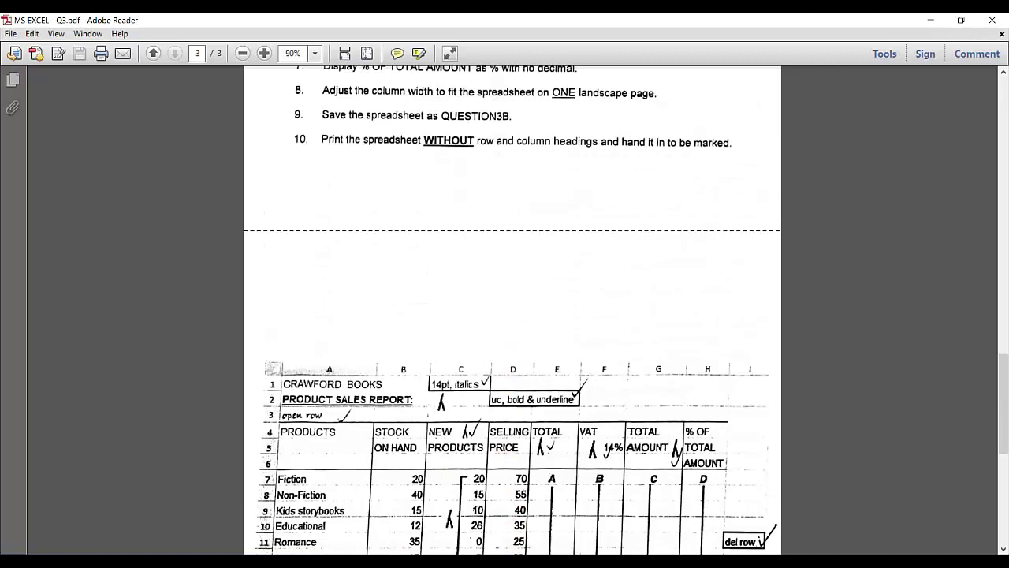
Switch back to Excel and insert one blank row at row 2, below the CRAWFORD BOOKS title.
left_click(323, 536)
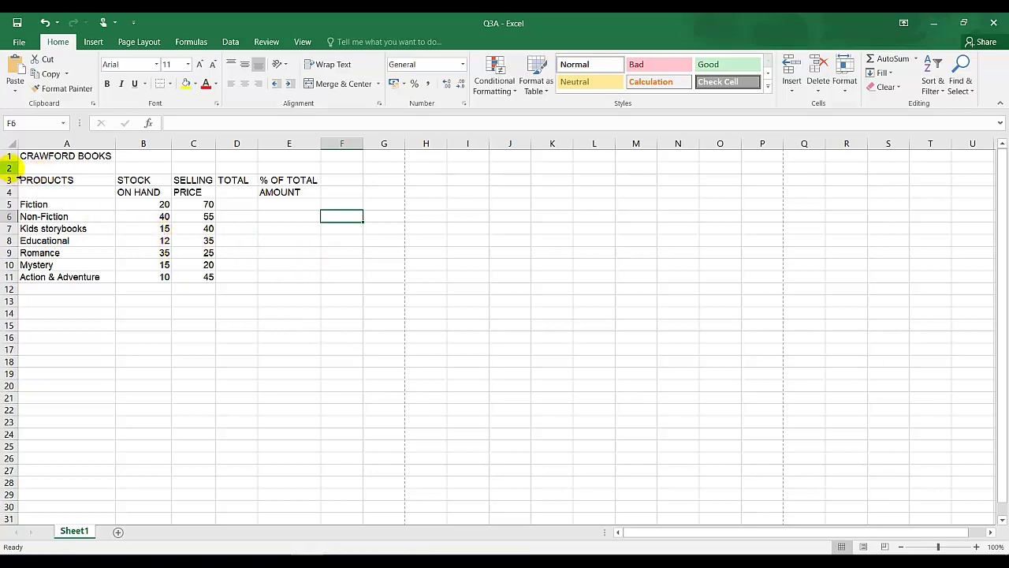
right_click(15, 167)
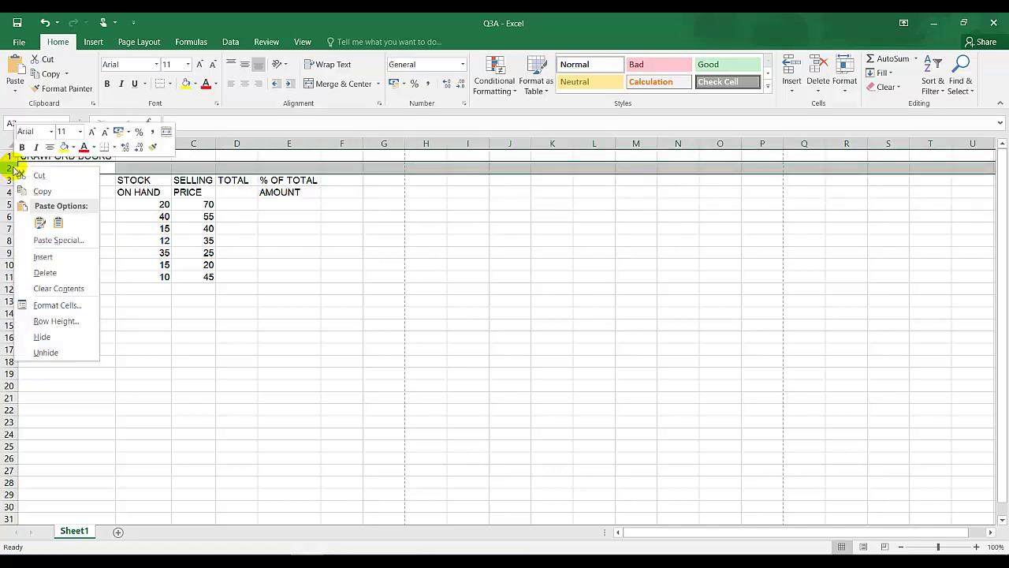
key("Escape")
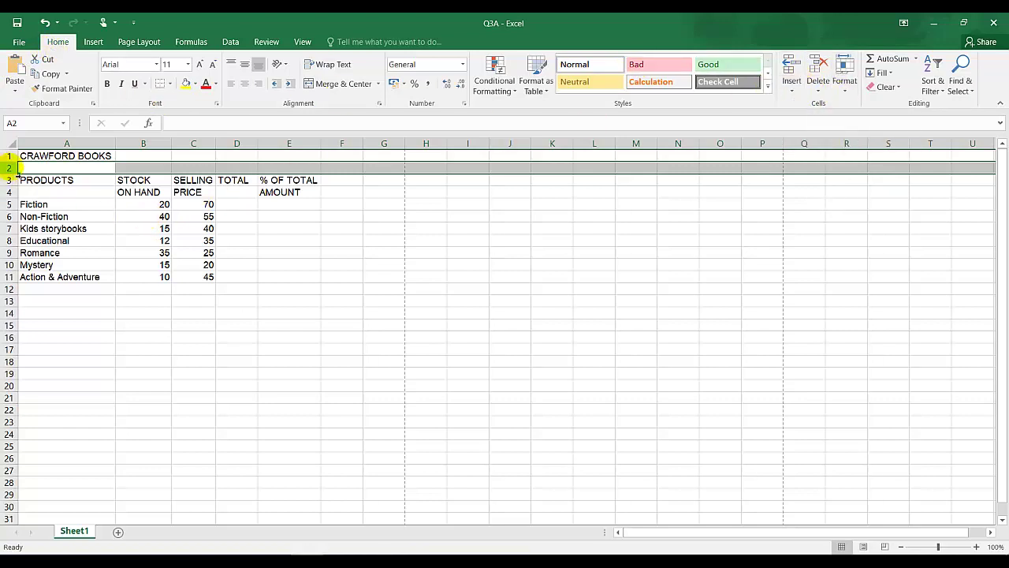
right_click(9, 167)
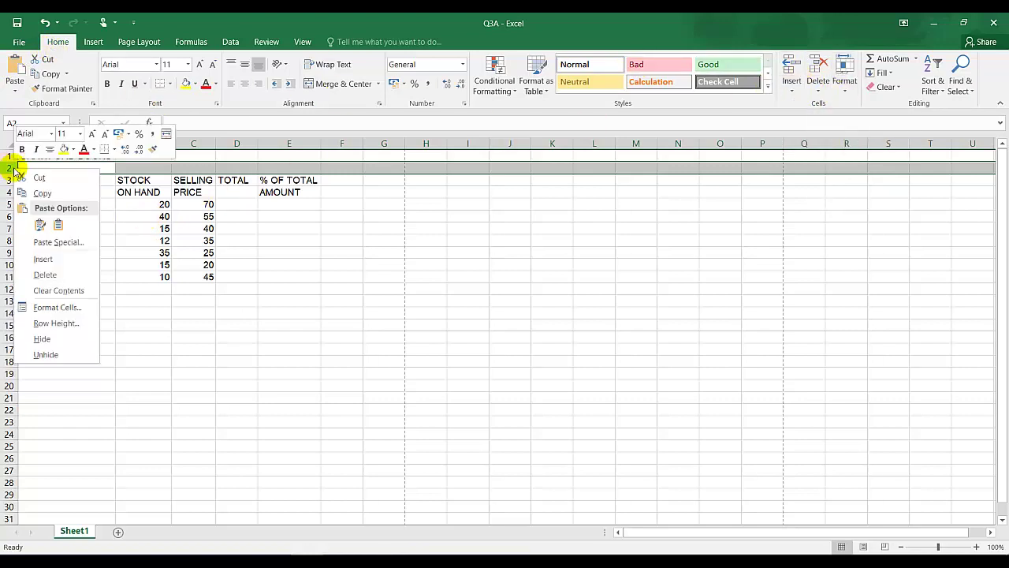
left_click(39, 258)
key("F4")
left_click(66, 167)
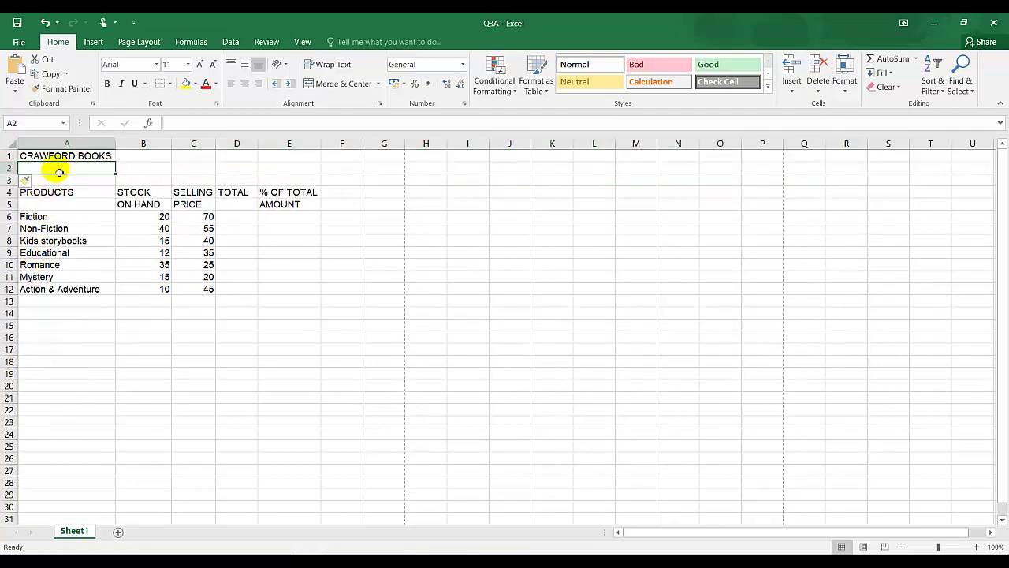
Format the CRAWFORD BOOKS title in A1 as 14 pt italic.
left_click(51, 156)
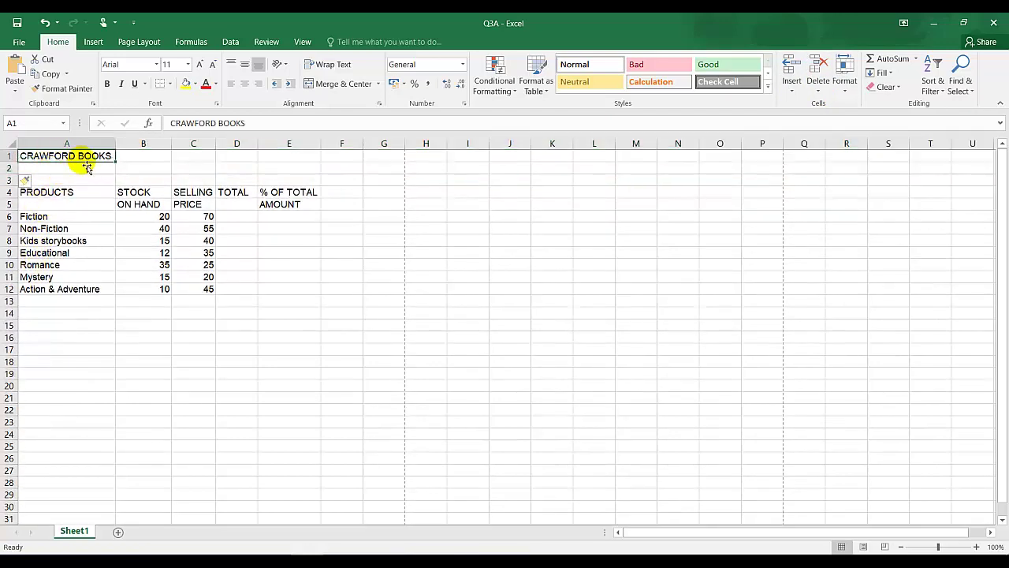
left_click(199, 64)
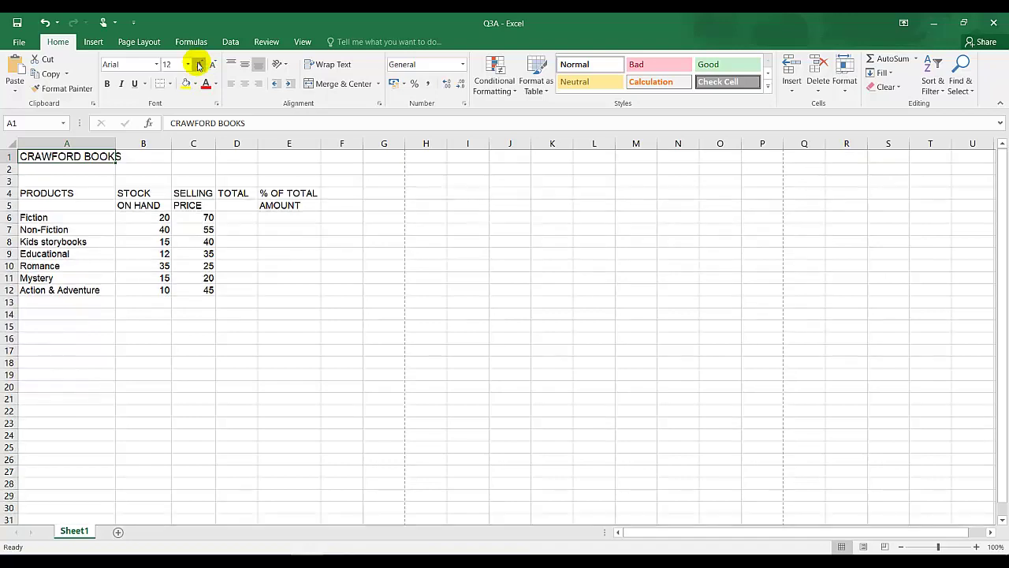
left_click(200, 64)
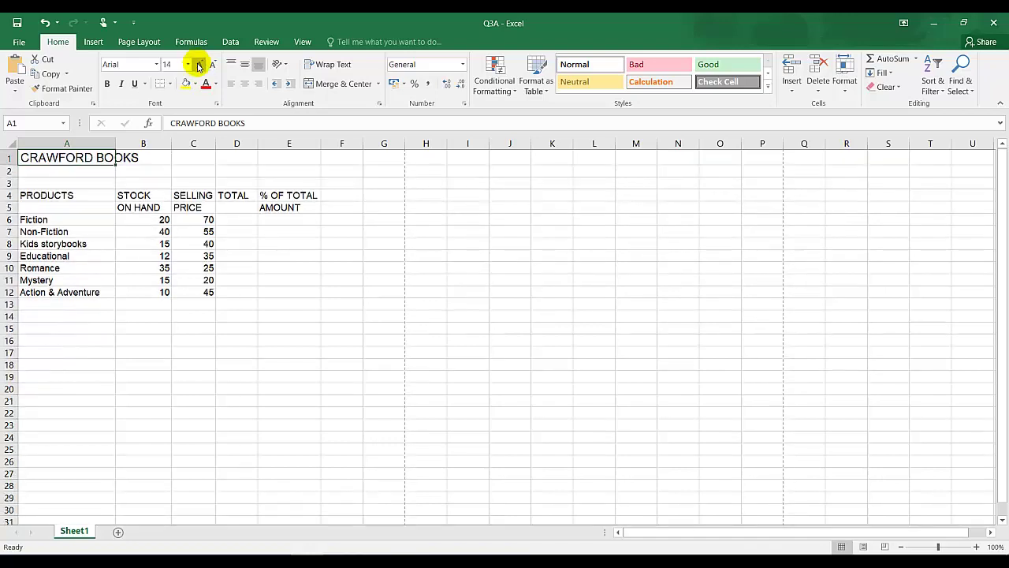
left_click(123, 84)
Enter PRODUCT SALES REPORT: in cell A2 and make it bold and underlined.
left_click(55, 174)
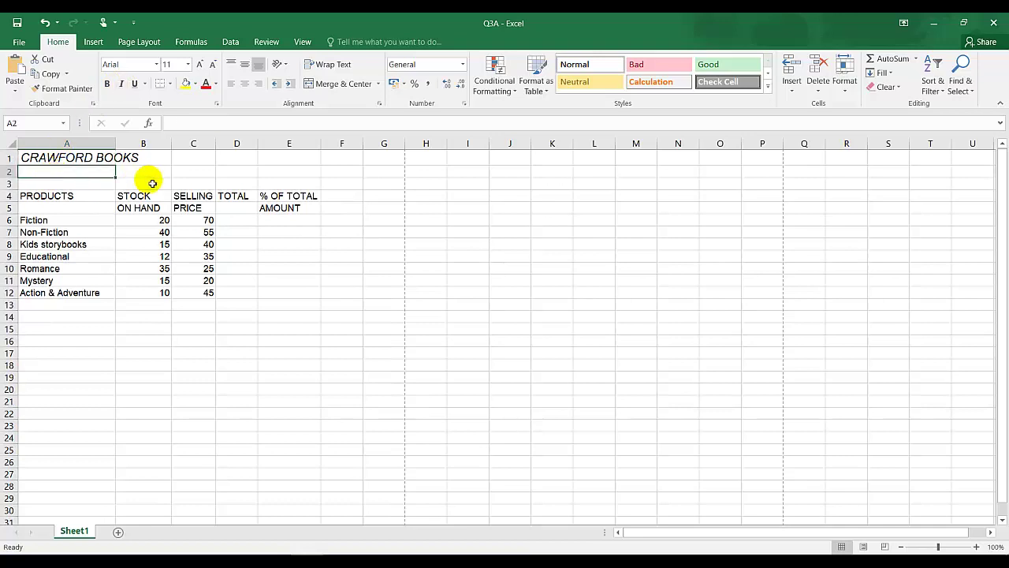
type("PRODUCT SALES REPORT:")
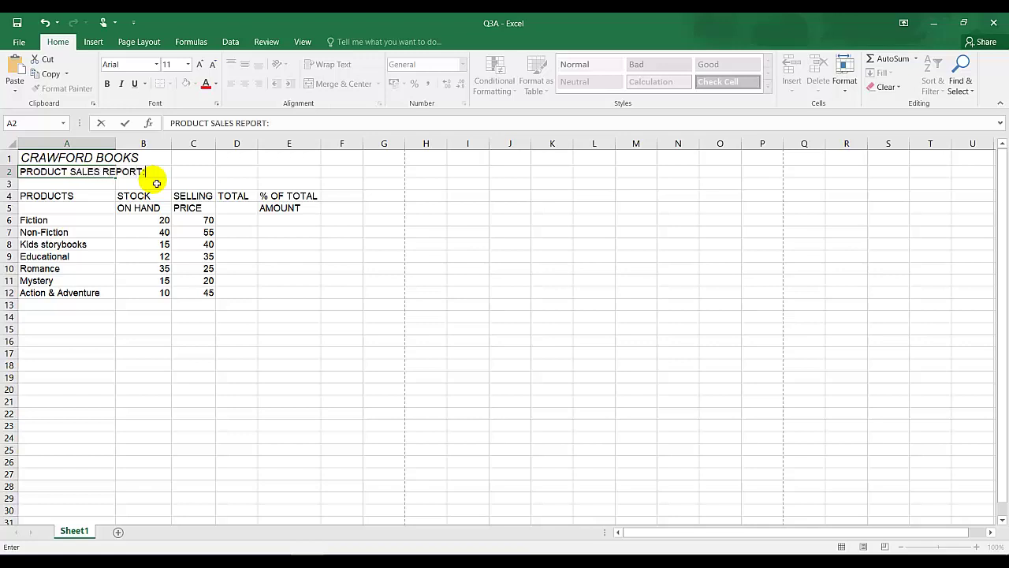
left_click(68, 187)
left_click(104, 175)
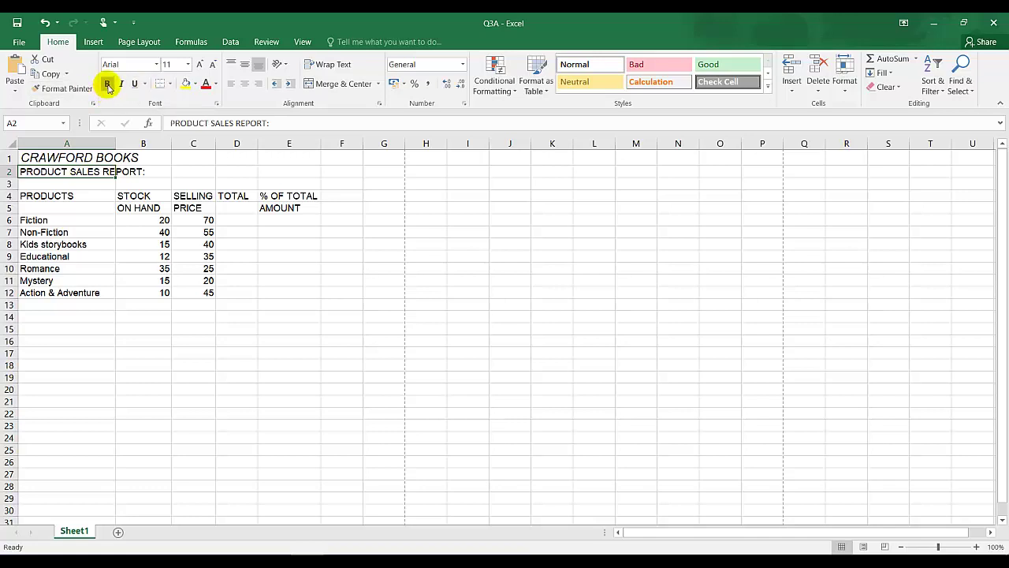
left_click(107, 84)
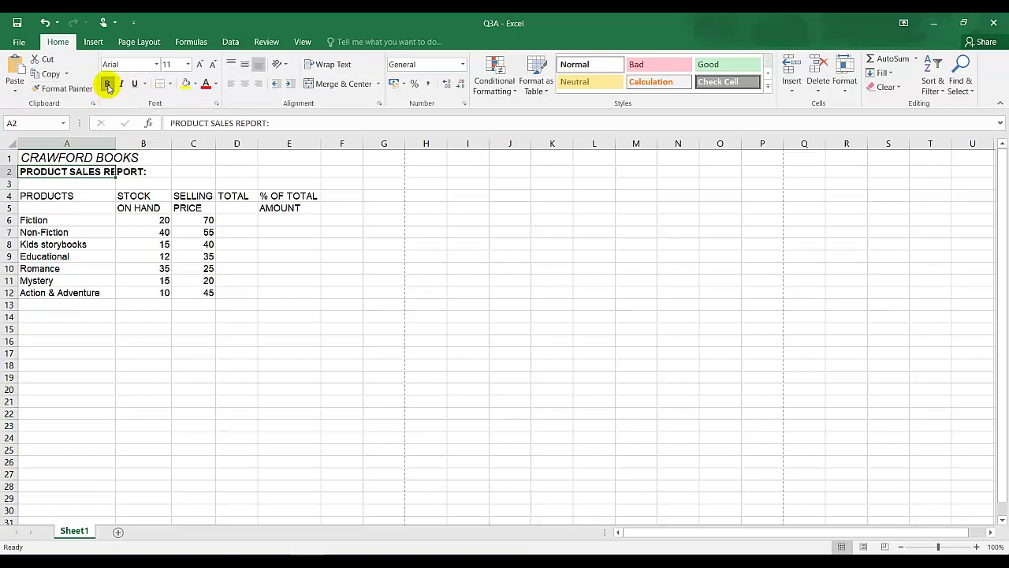
left_click(134, 83)
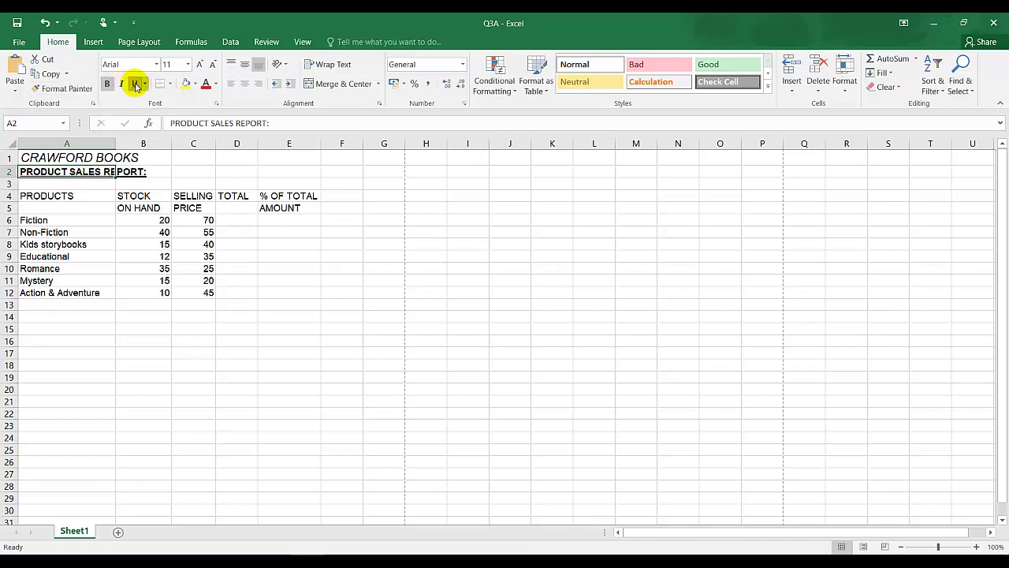
Insert a blank column C between the STOCK ON HAND and SELLING PRICE columns.
left_click_drag(32, 186, 136, 209)
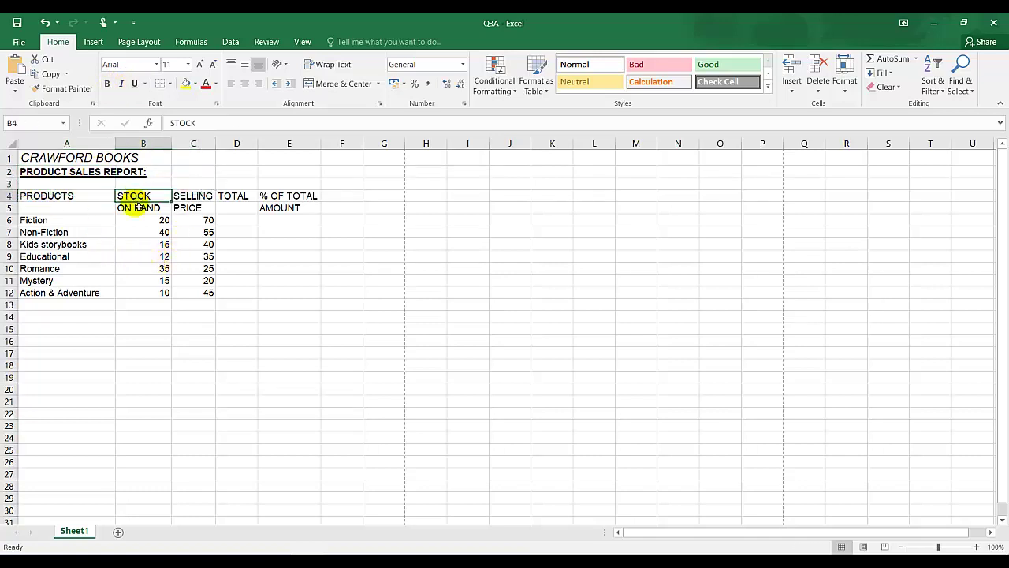
left_click(193, 143)
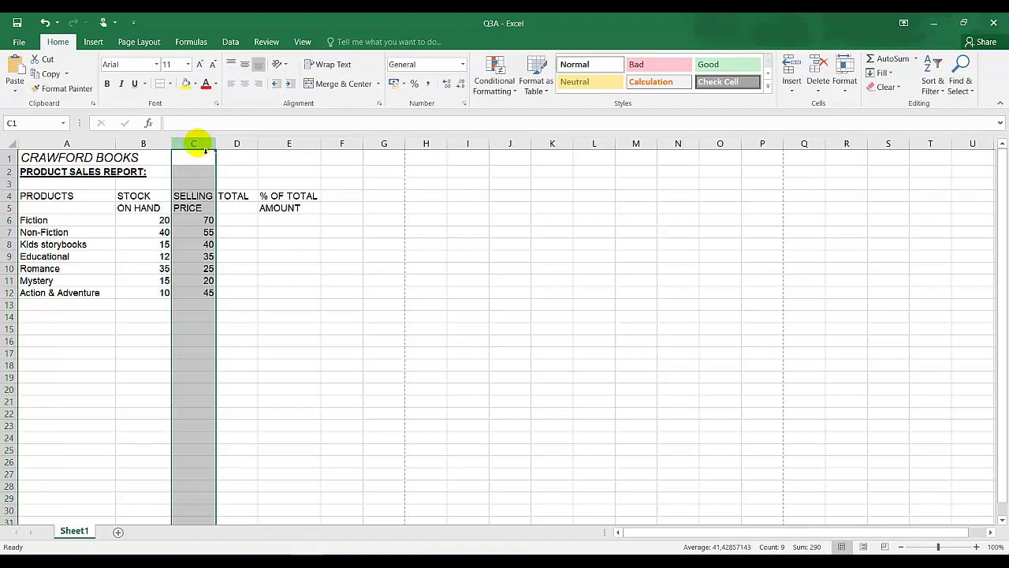
right_click(204, 149)
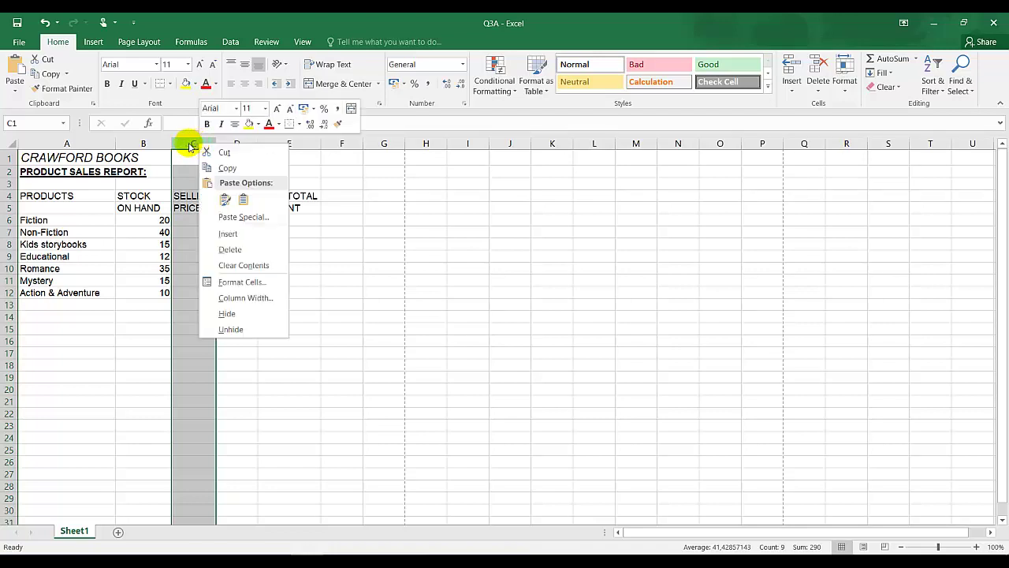
key("Escape")
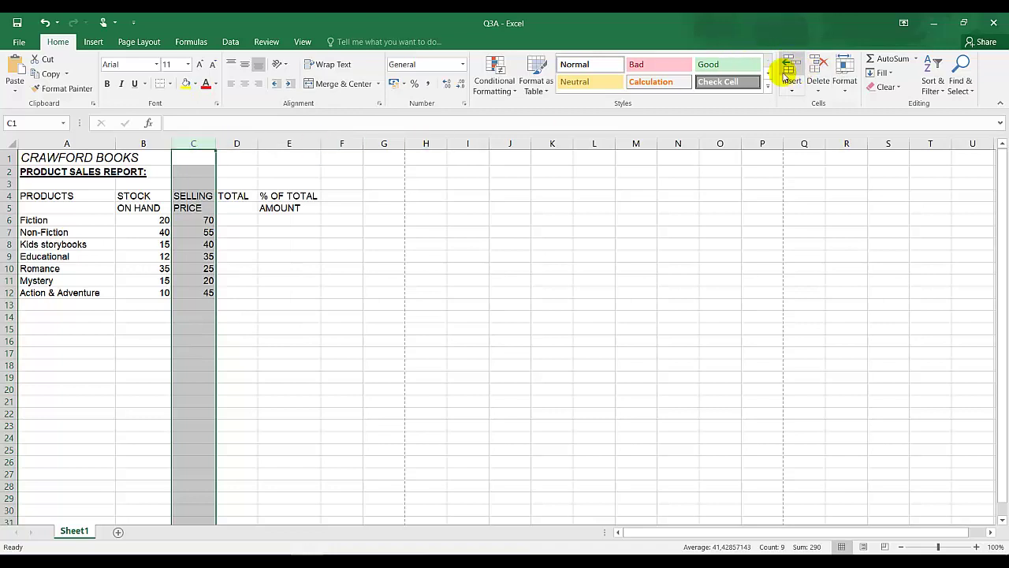
right_click(203, 145)
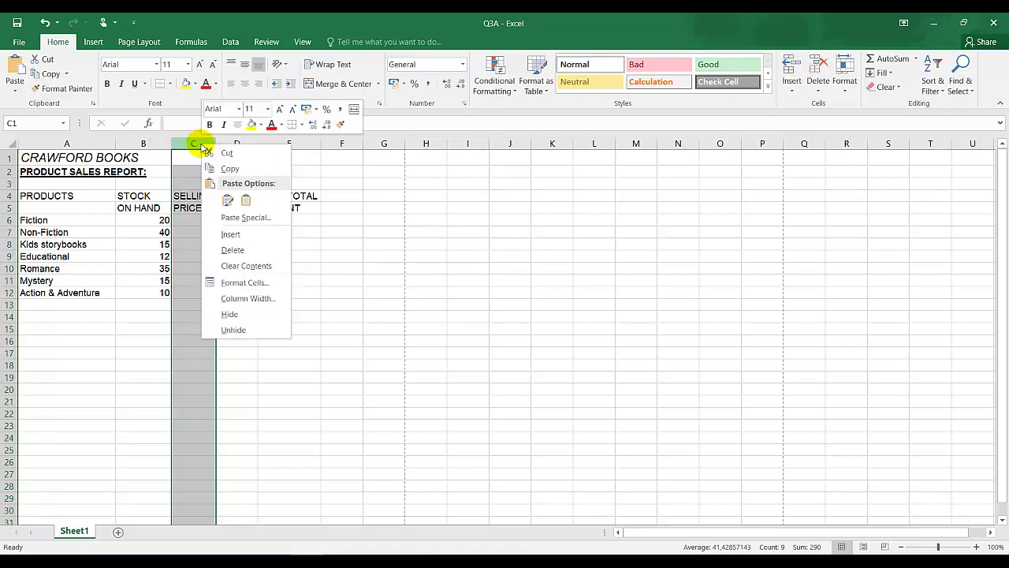
left_click(231, 235)
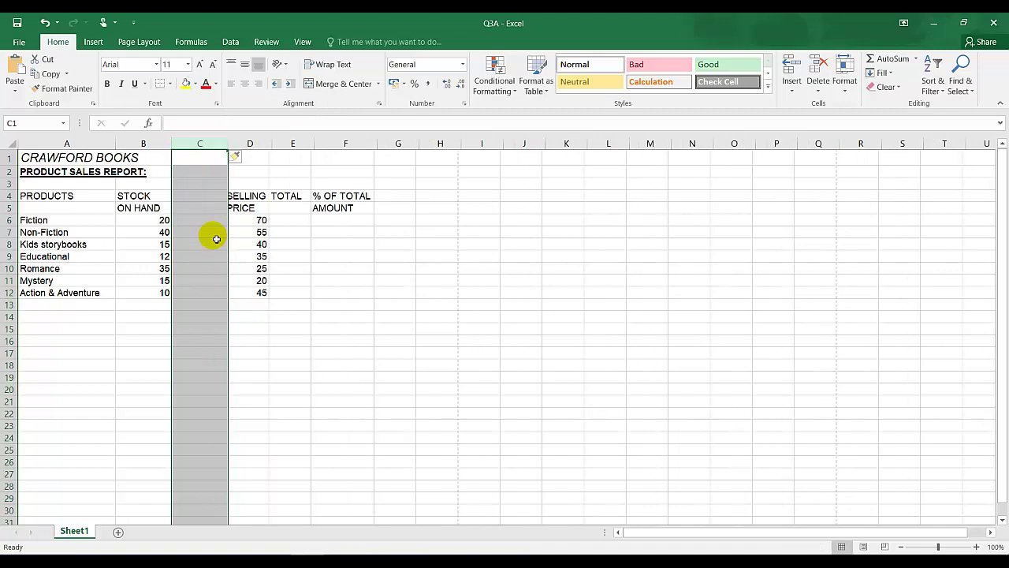
Head the new blank column C with NEW in C4 and PRODUCTS in C5.
left_click(194, 200)
type("NE")
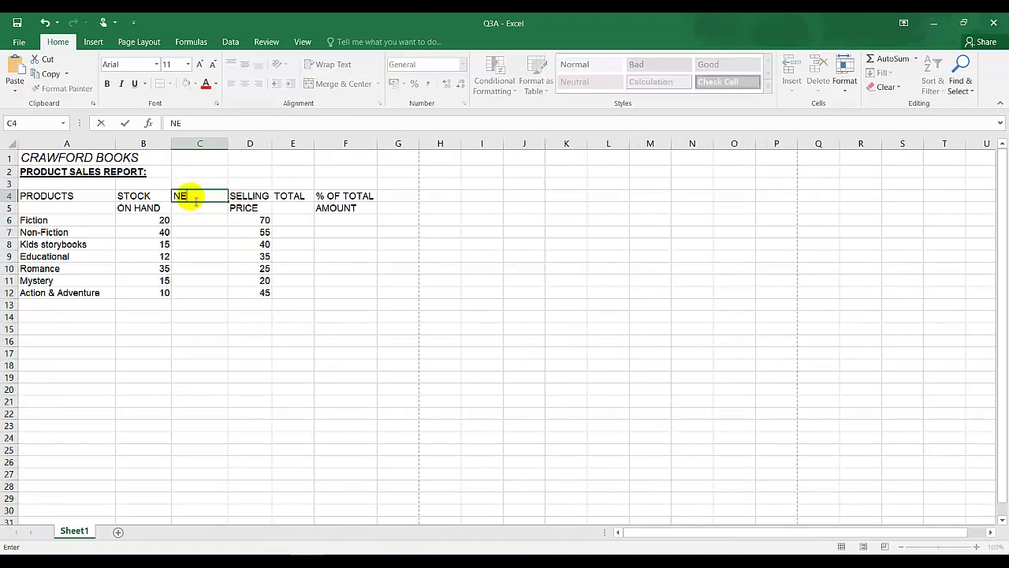
type("W")
key("Return")
type("PRODUCTS")
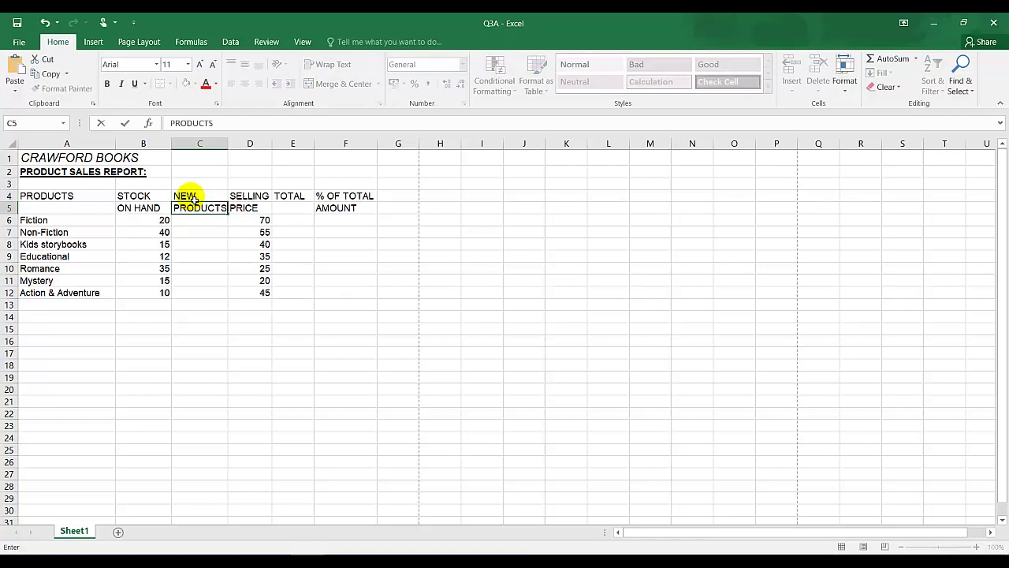
key("Return")
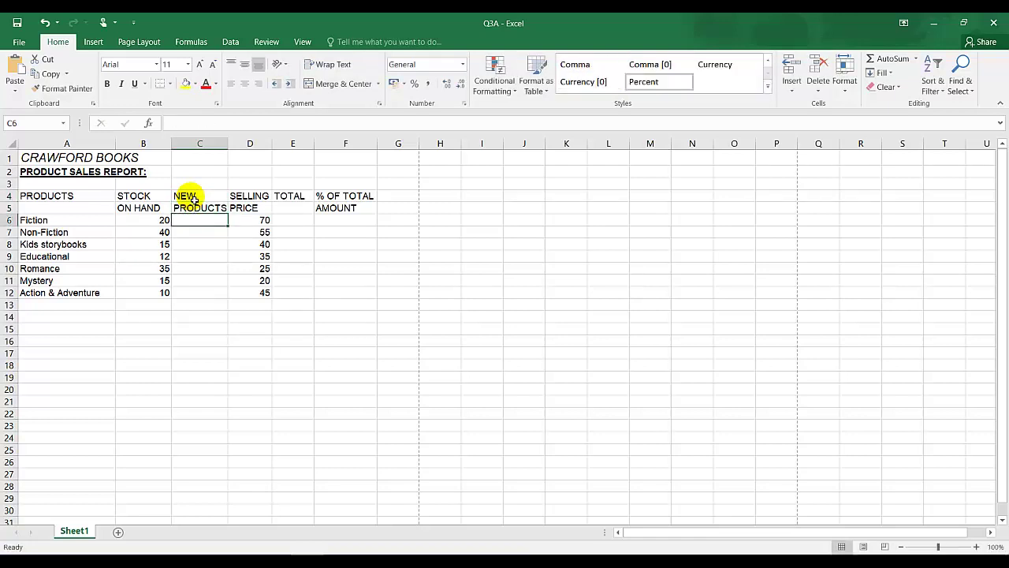
Fill the NEW PRODUCTS column from C6 to C12 with 20, 15, 10, 26, 0, 5 and 18.
type("20")
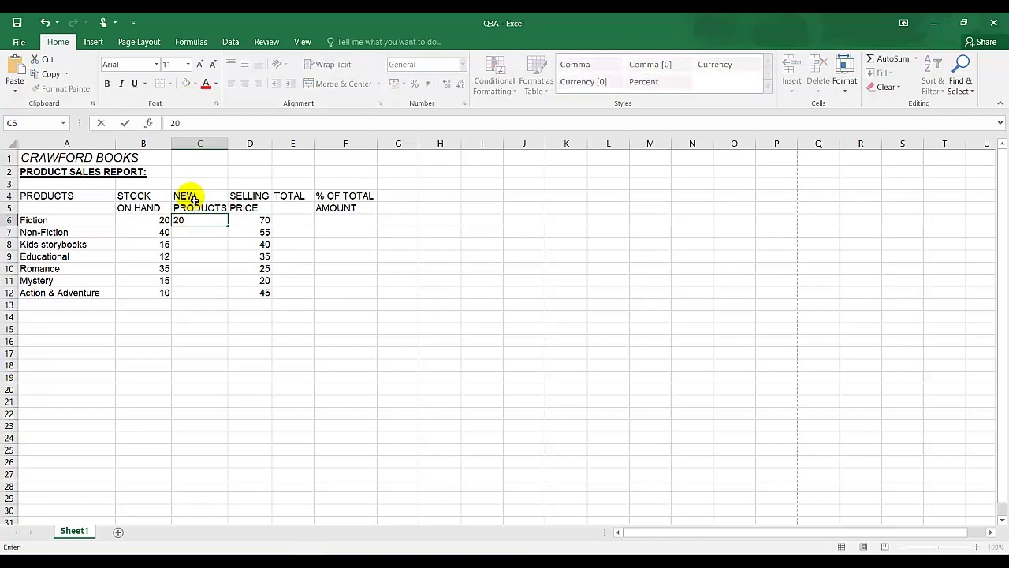
key("Return")
type("15")
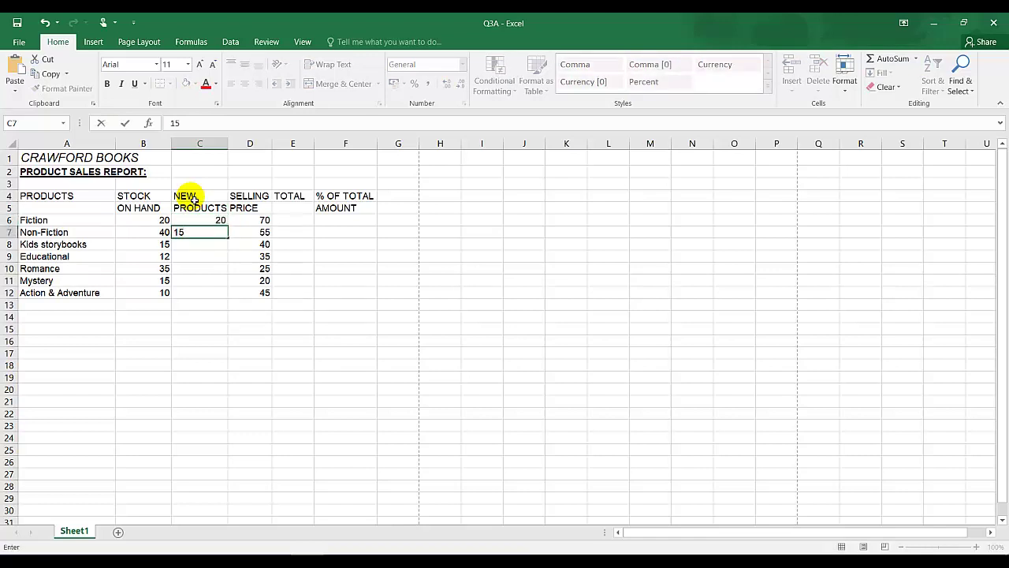
key("Return")
type("10")
key("Return")
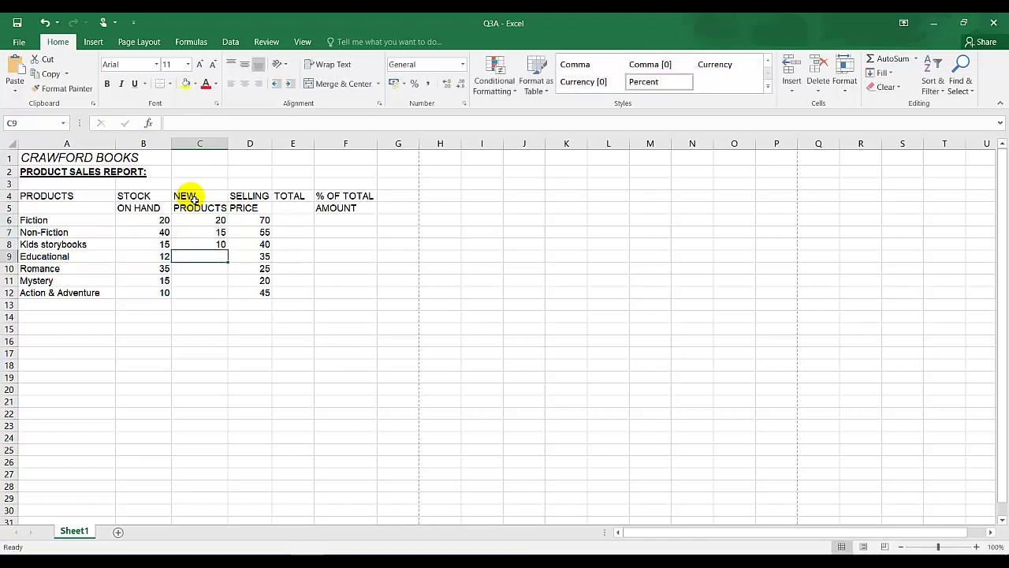
type("26")
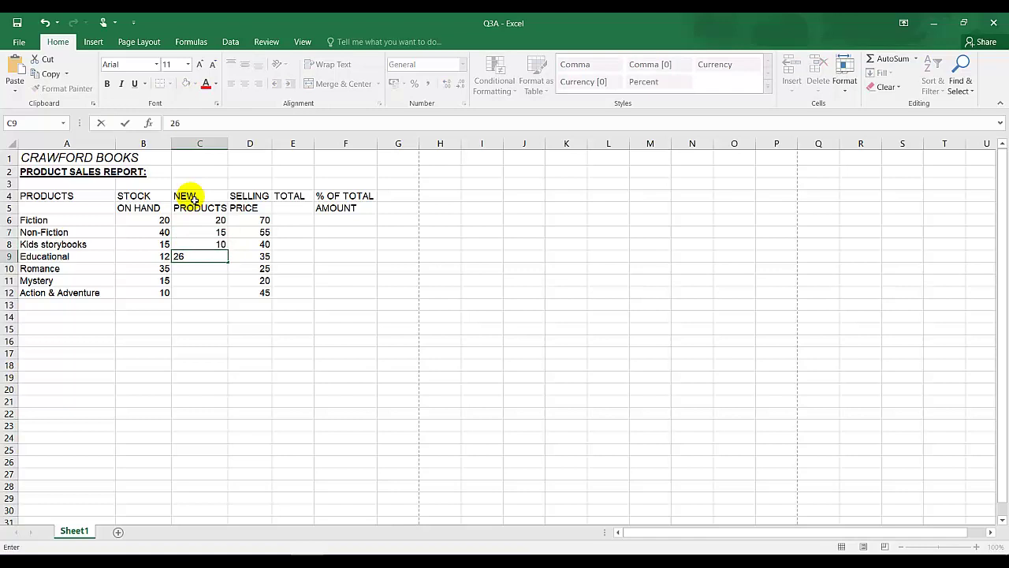
key("Return")
type("0")
key("Return")
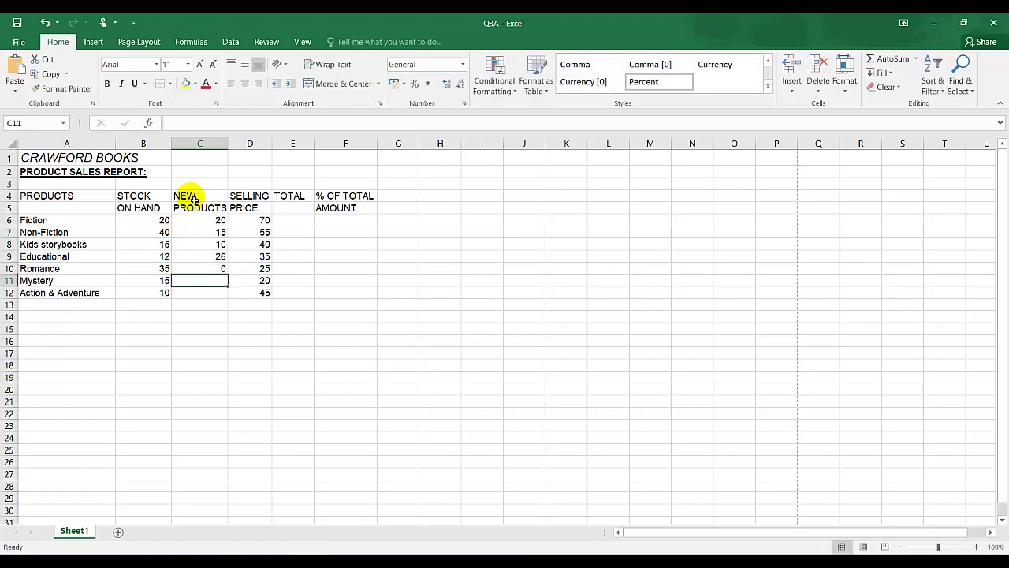
type("5")
key("ctrl+Return")
key("Return")
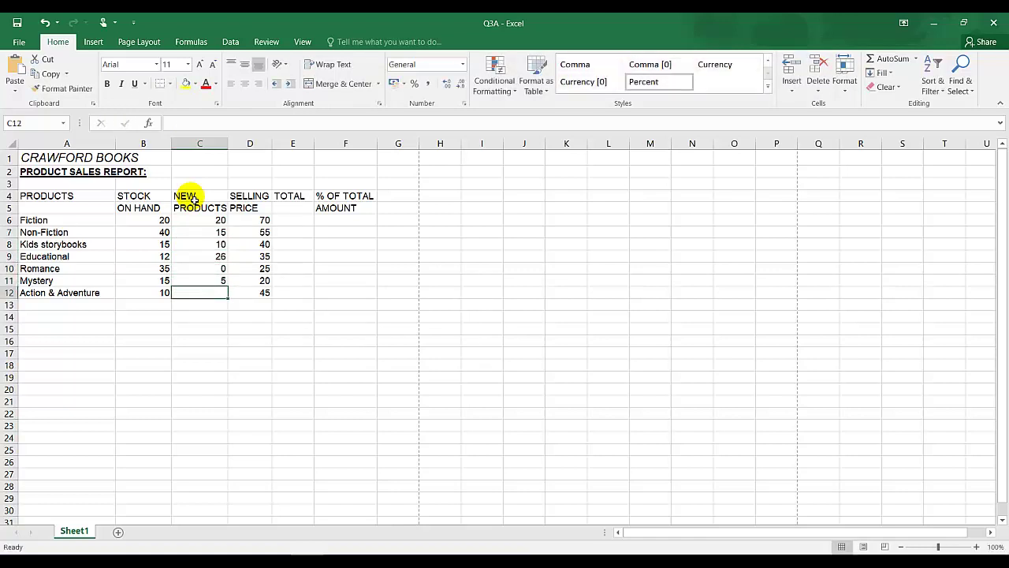
type("18")
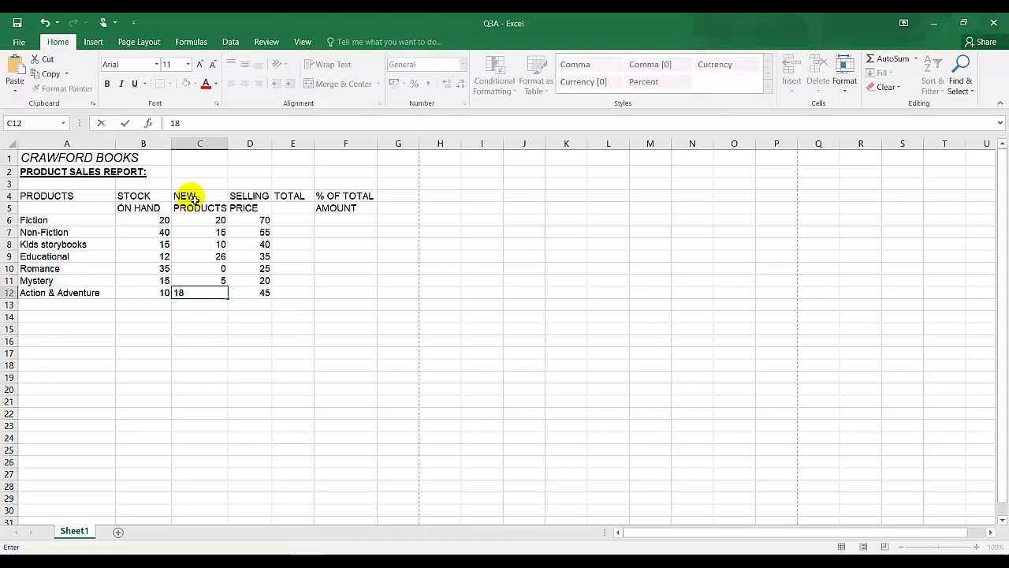
left_click(266, 233)
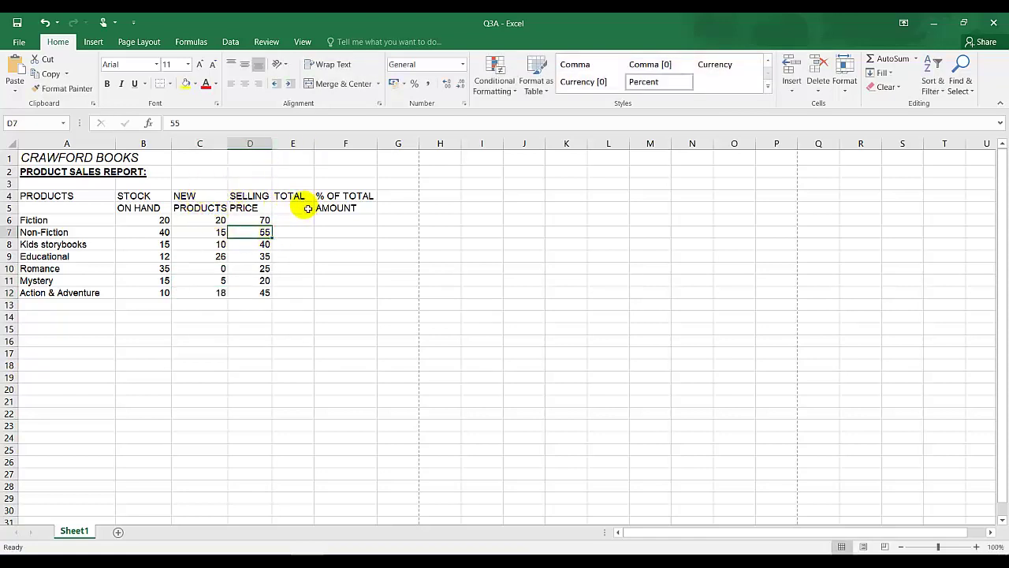
Insert a column F before % OF TOTAL AMOUNT and head it with VAT in F4 and 14% in F5.
left_click_drag(295, 197, 306, 213)
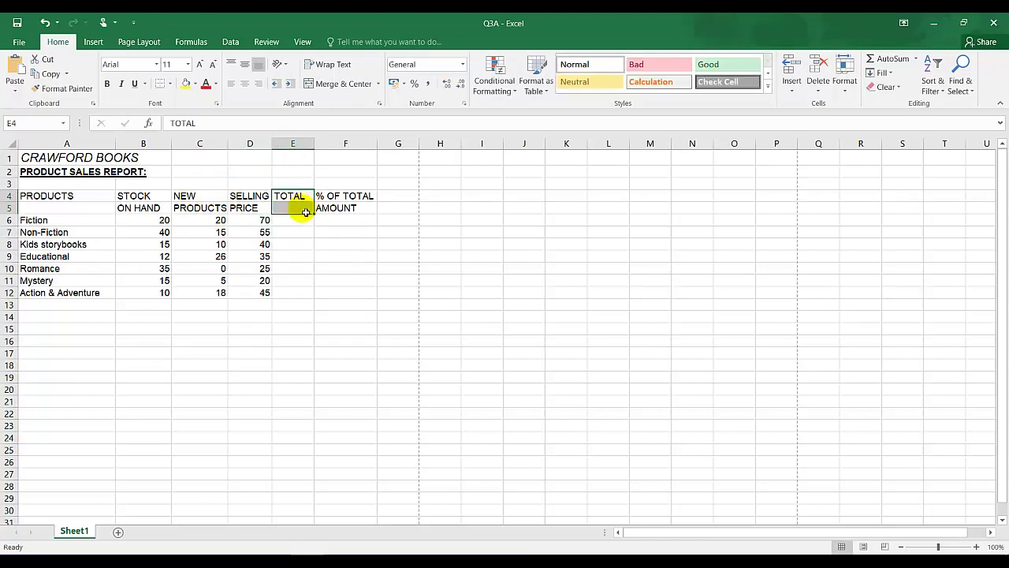
left_click(350, 146)
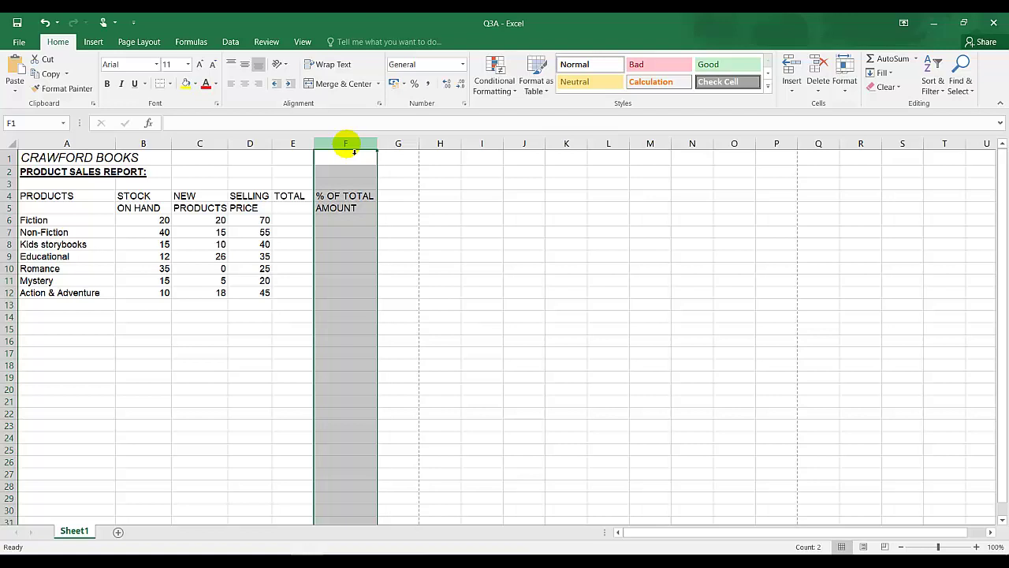
right_click(348, 148)
left_click(378, 234)
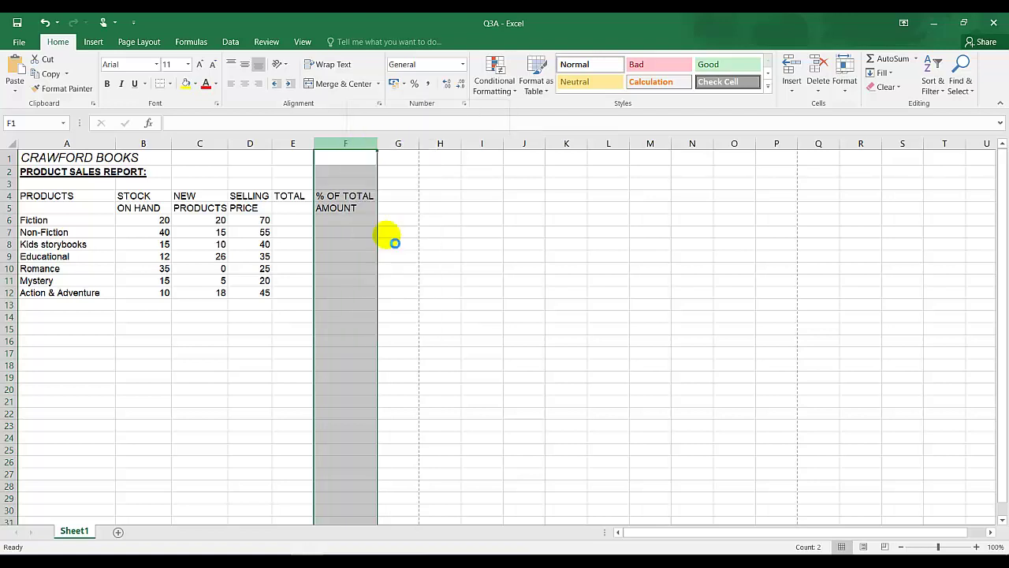
left_click(349, 202)
type("VAT")
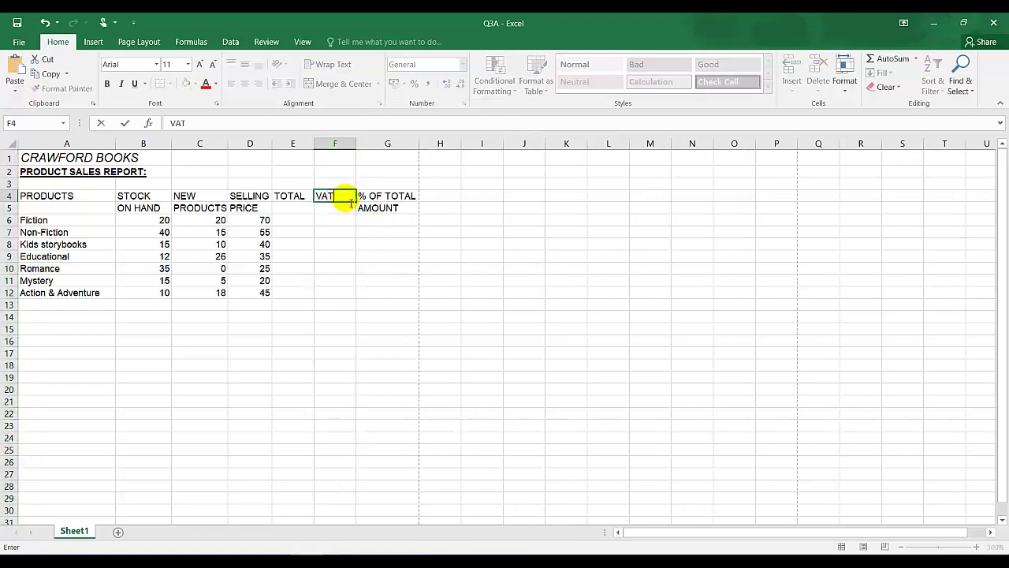
key("Return")
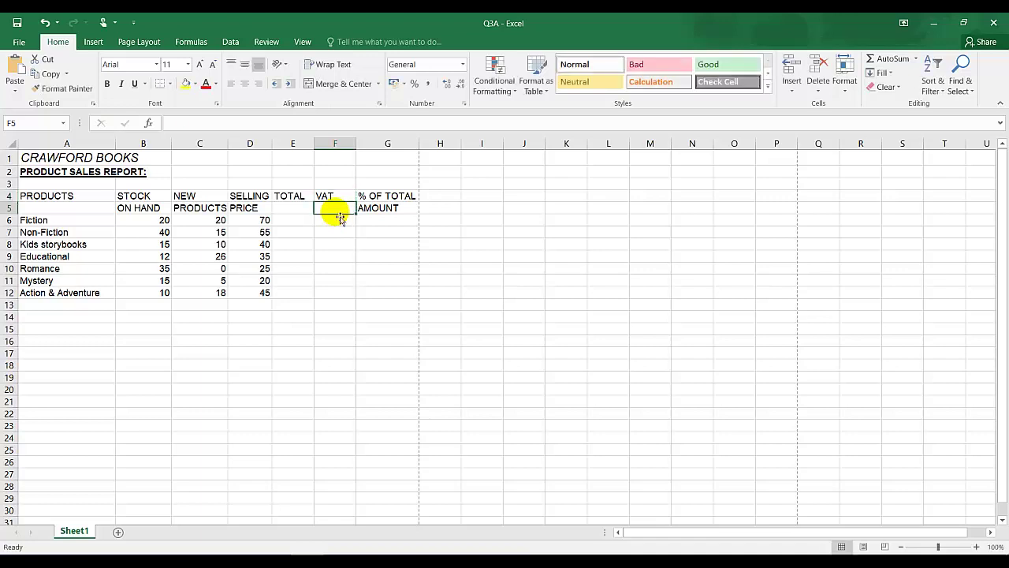
type("14")
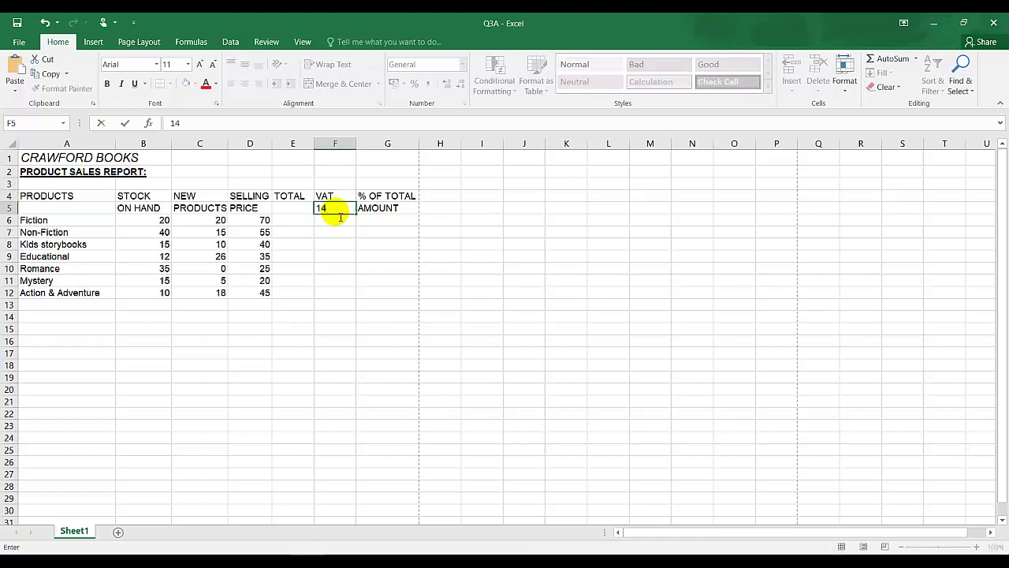
type("%")
key("Return")
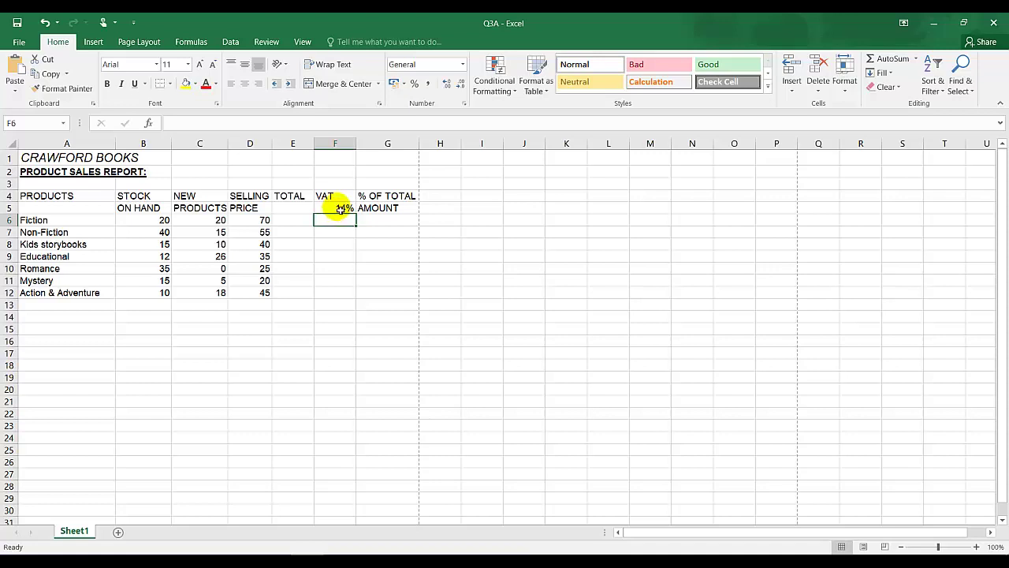
Insert a column G after VAT, headed TOTAL in G4 and AMOUNT in G5, and slightly widen columns C and D.
left_click(388, 146)
right_click(392, 150)
left_click(418, 233)
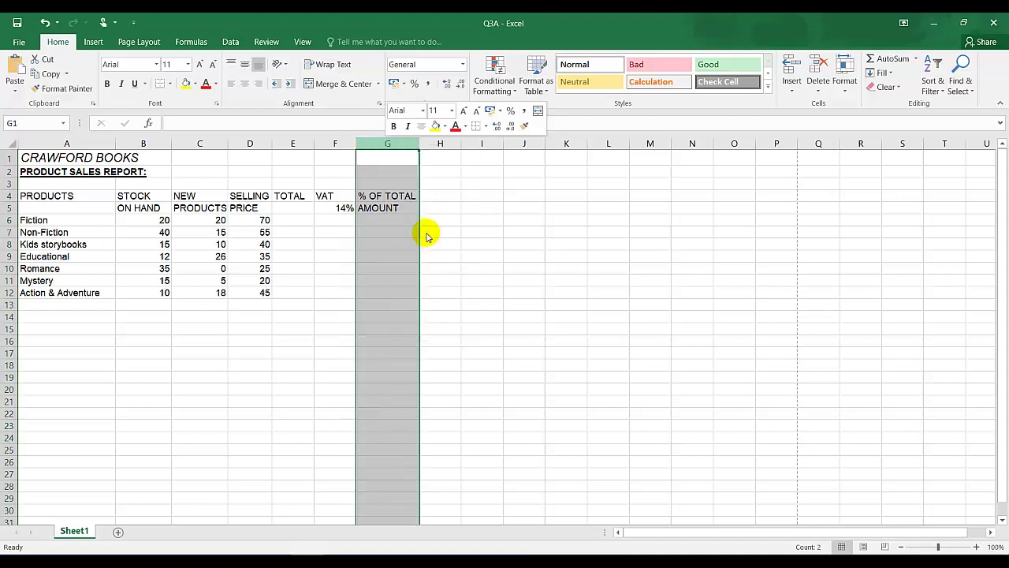
left_click(393, 197)
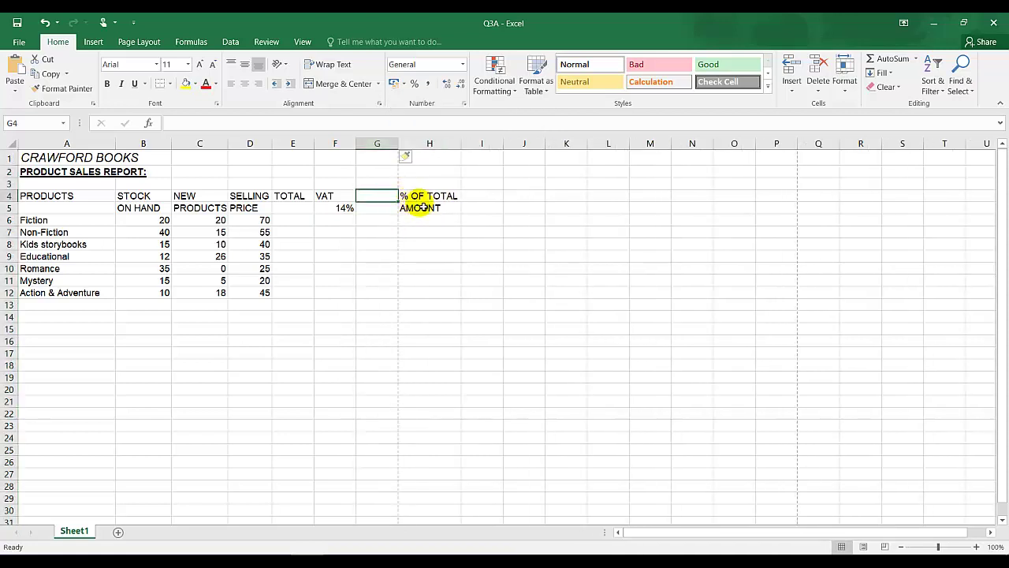
type("TOTAL")
key("Return")
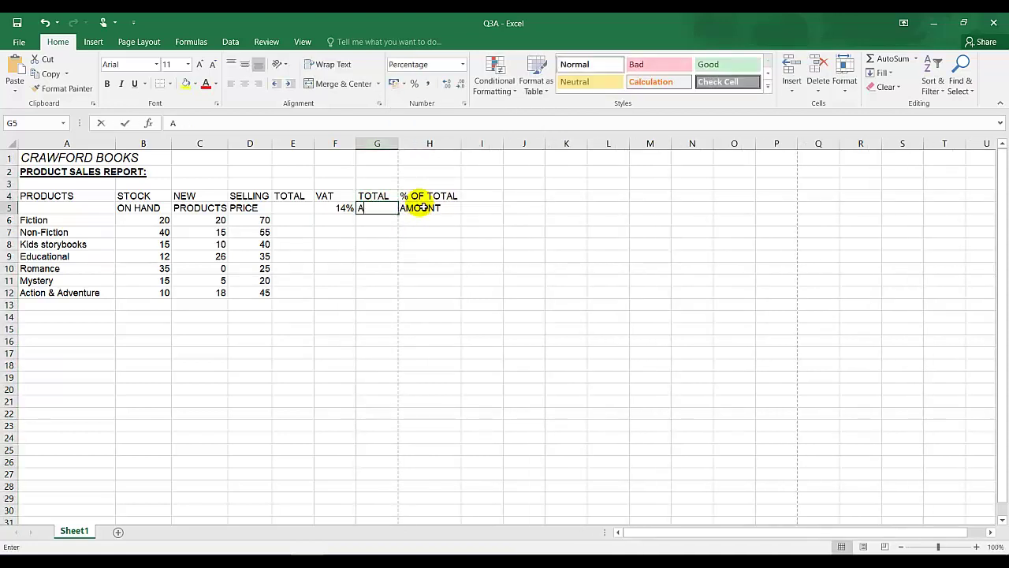
type("AMOUNT")
key("Return")
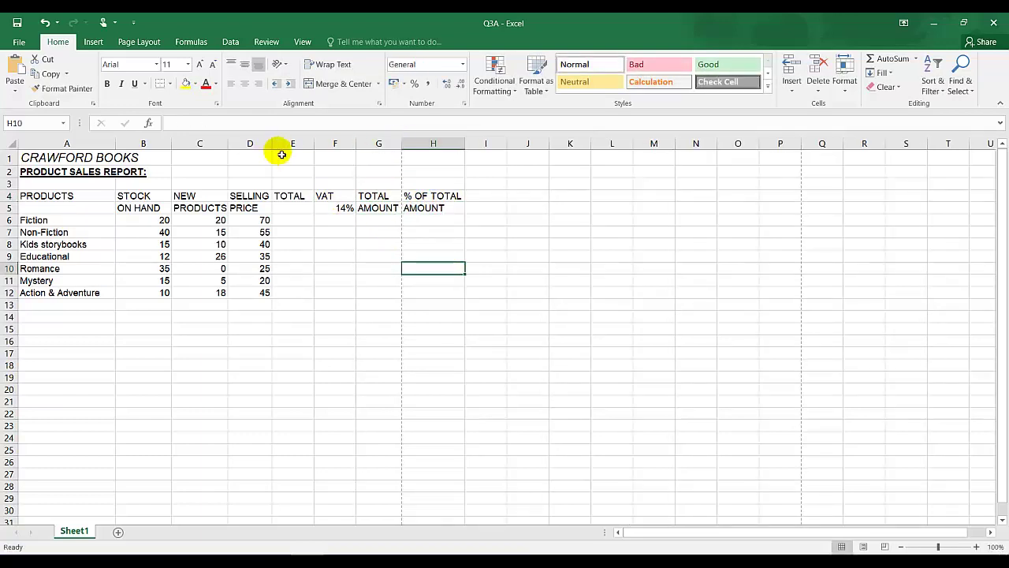
left_click_drag(272, 144, 231, 144)
Enter the labels FINAL TOTAL, AVERAGE TOTAL AMOUNT, HIGHEST SELLING PRICE and TOTAL PRODUCTS in cells A13 to A16.
left_click(74, 307)
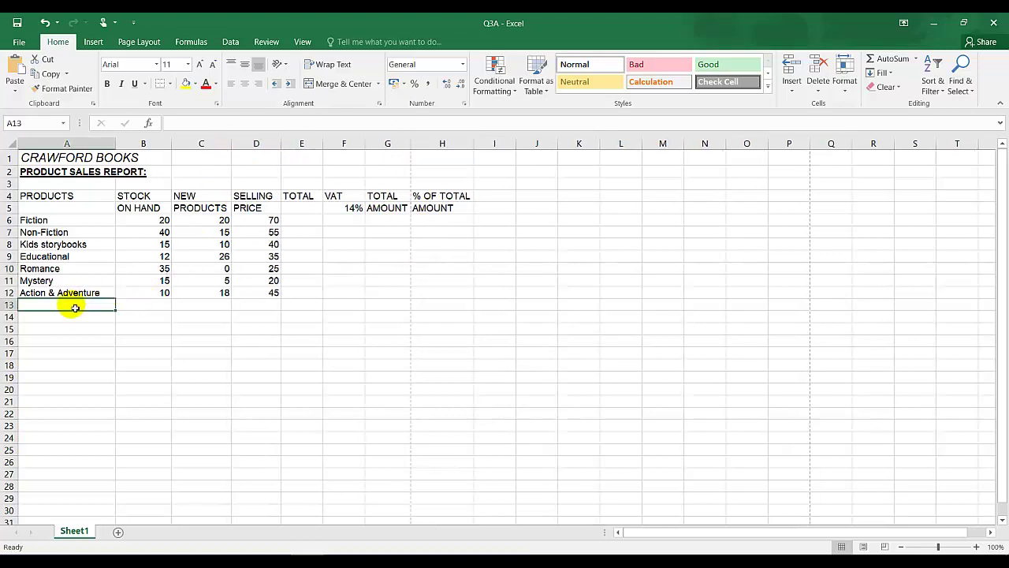
type("FINAL TOTAL")
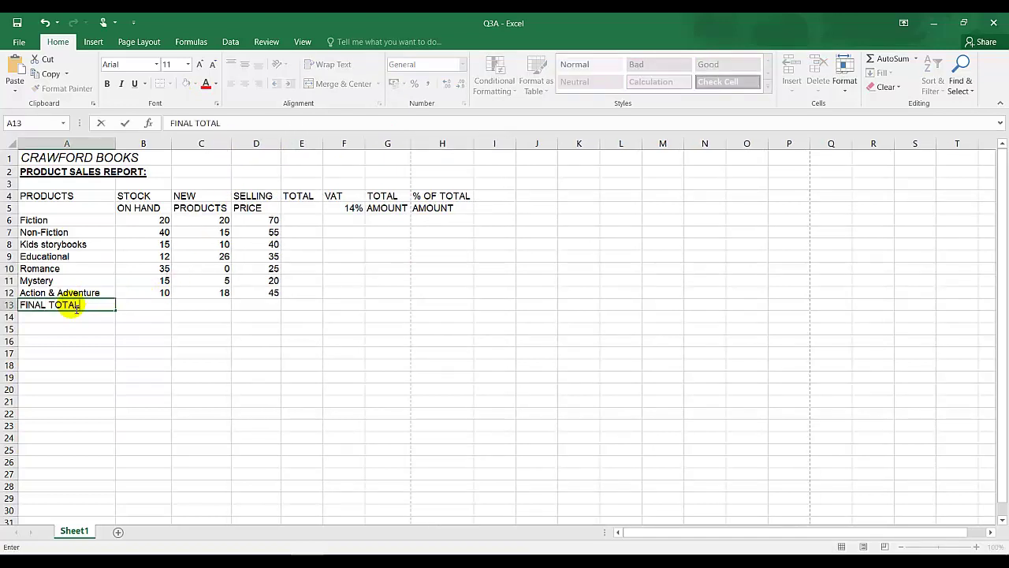
key("Return")
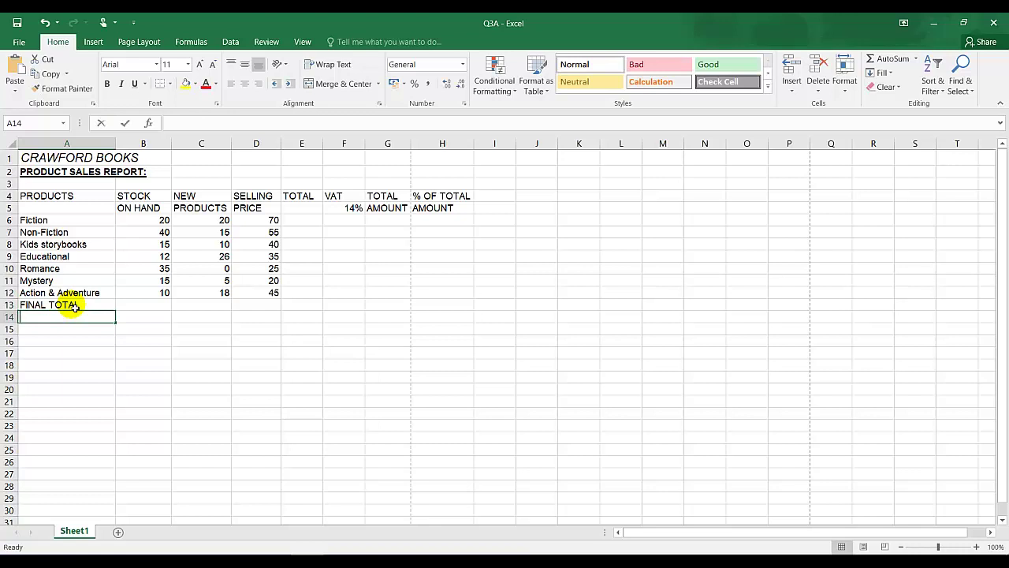
type("AVERAGE")
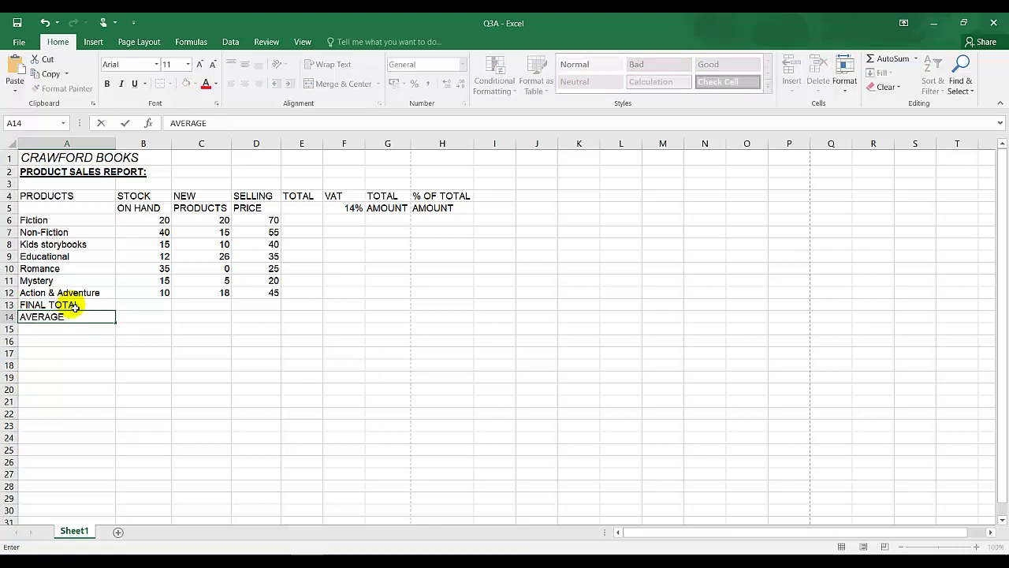
type(" TOTAL AMOU")
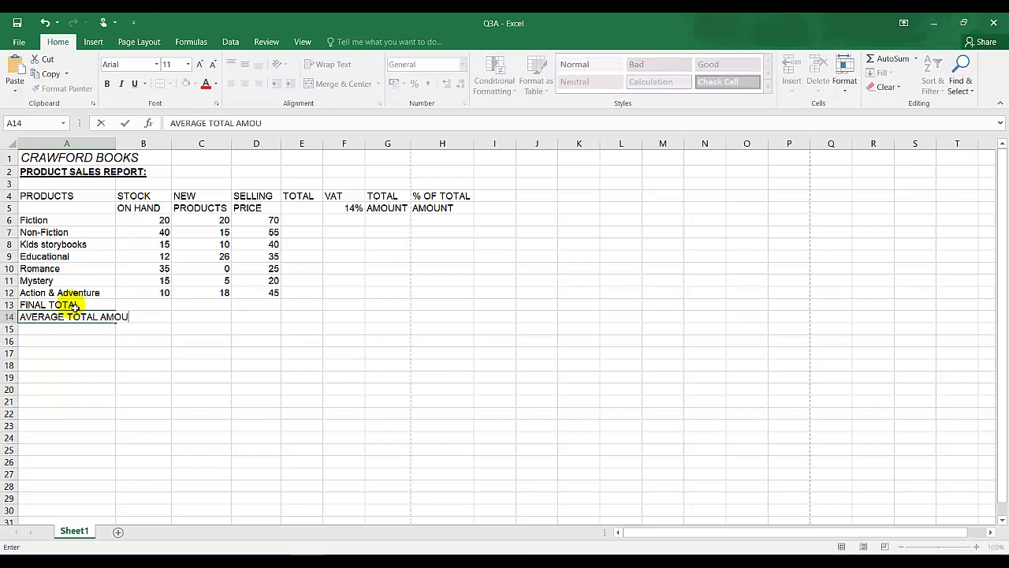
type("NT")
key("Return")
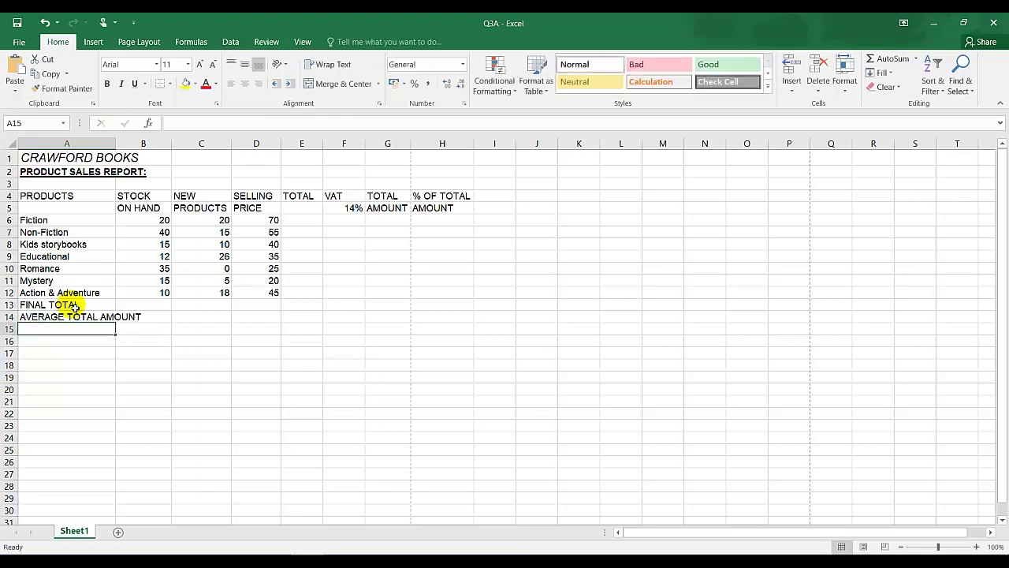
type("HIGH")
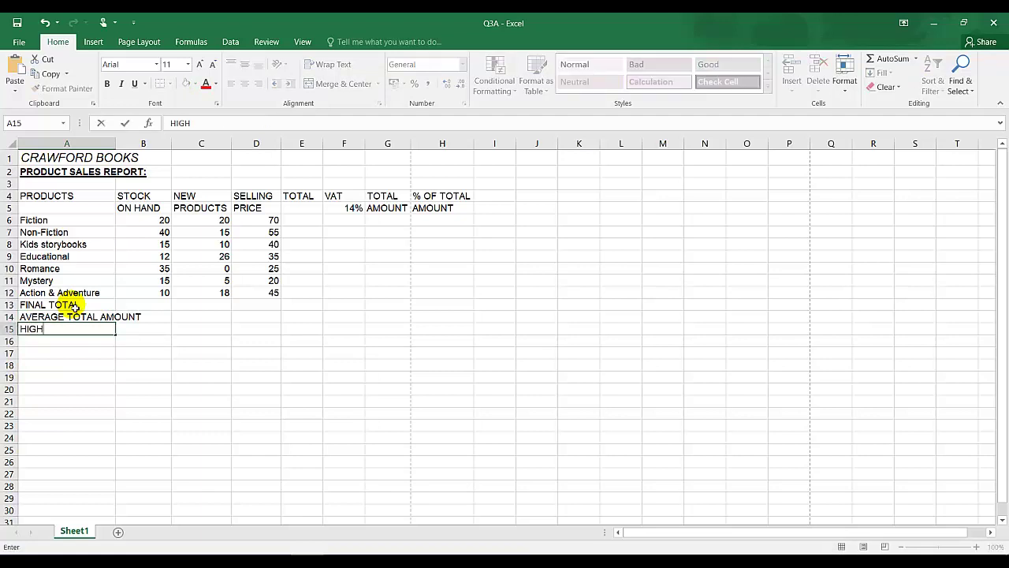
type("EST SELLING PRICE")
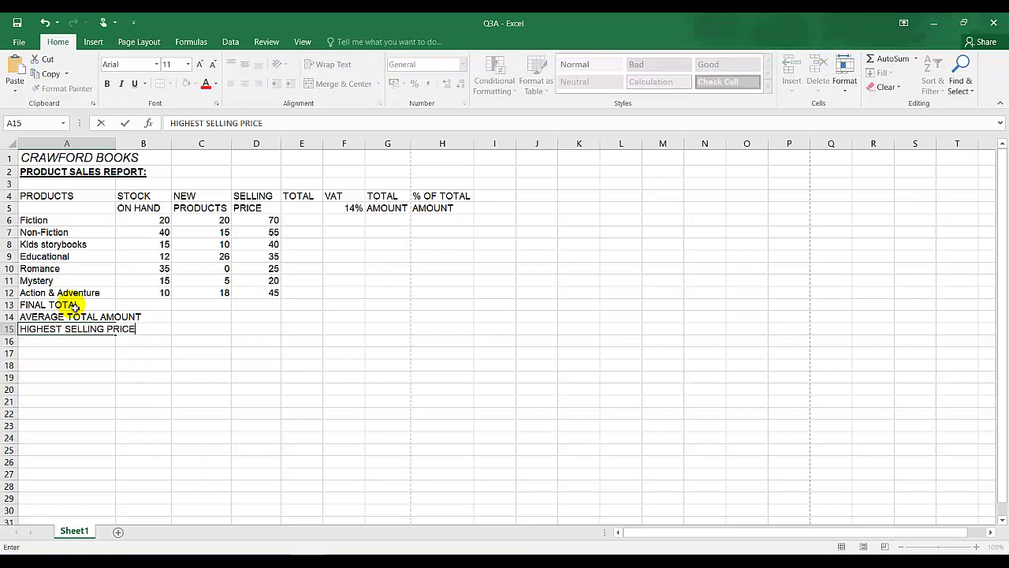
key("Return")
type("TOTA")
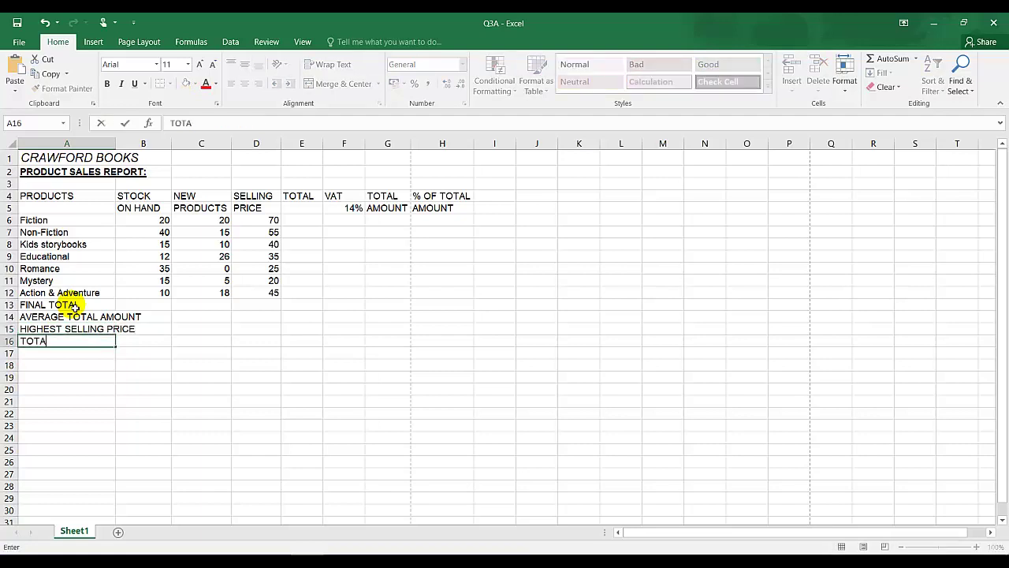
type("L PRODUCTS")
left_click(84, 388)
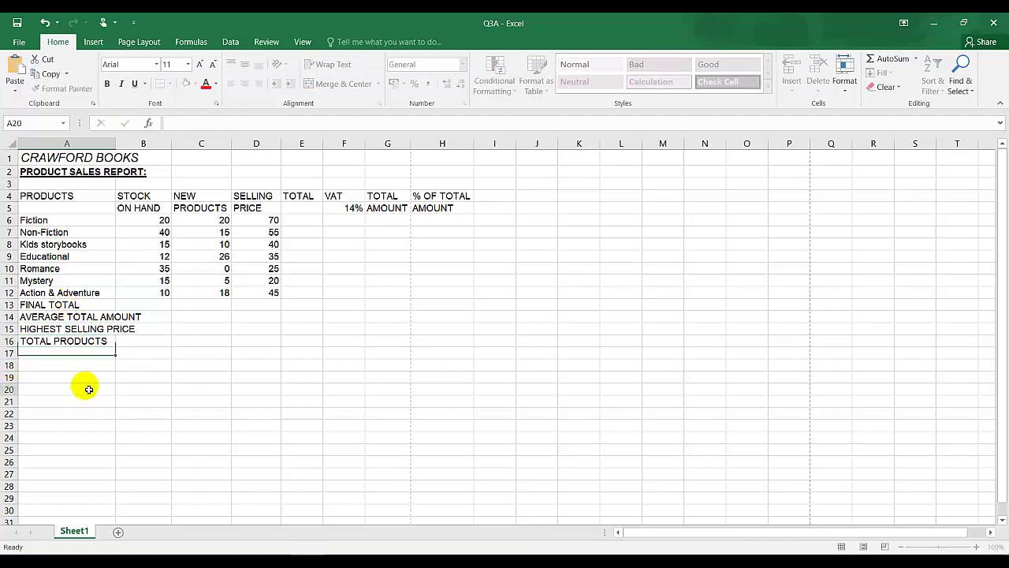
Make the four summary labels in A13:A16 bold and widen column A to fit them.
left_click_drag(63, 305, 60, 340)
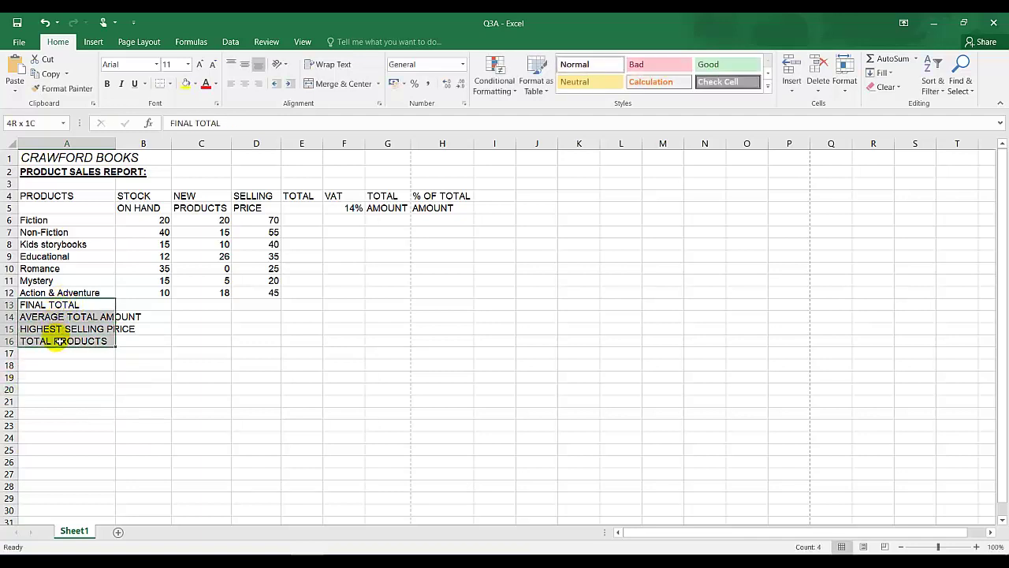
left_click(108, 84)
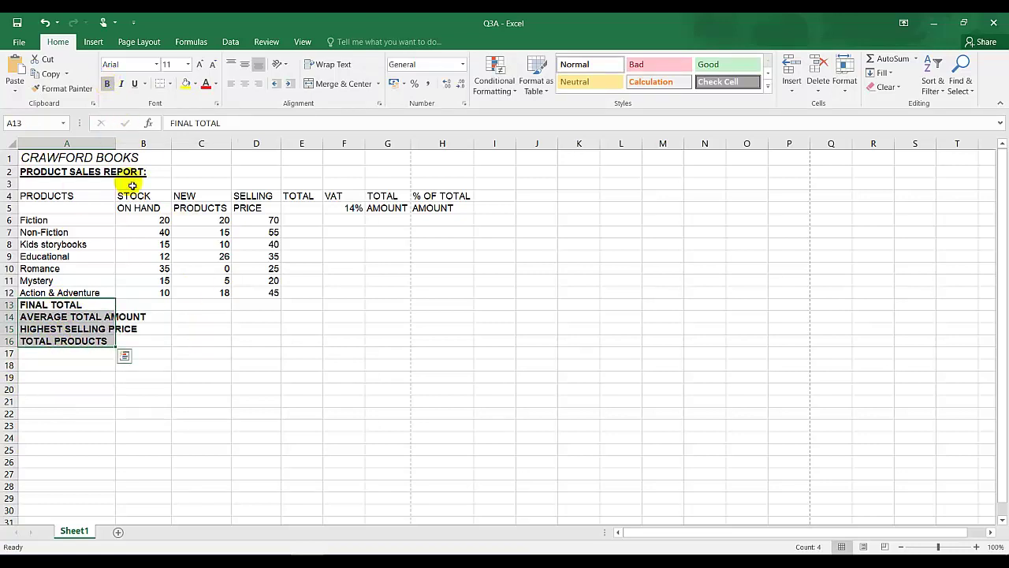
left_click_drag(124, 141, 151, 143)
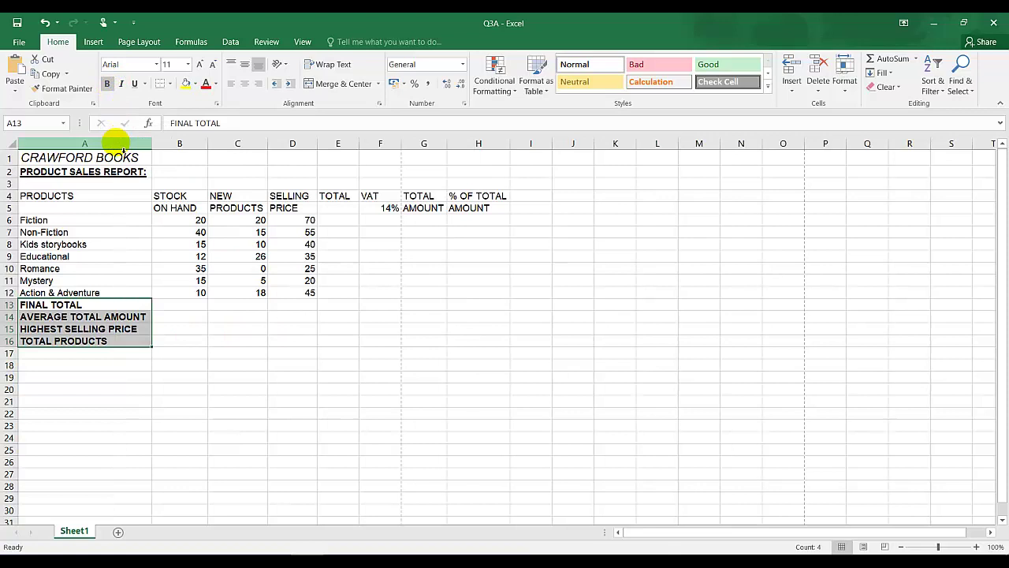
left_click(197, 321)
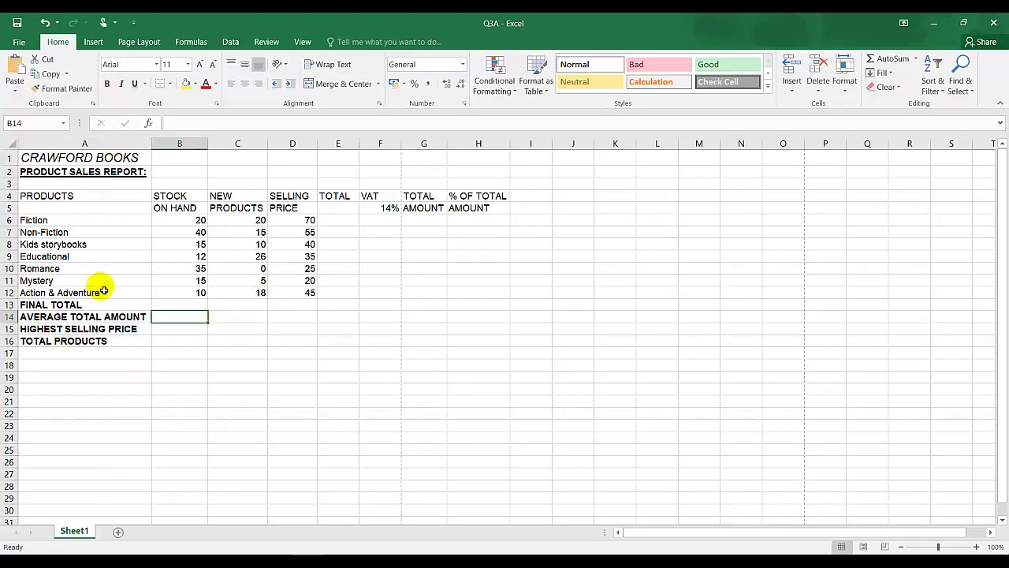
left_click_drag(53, 270, 338, 270)
key("Delete")
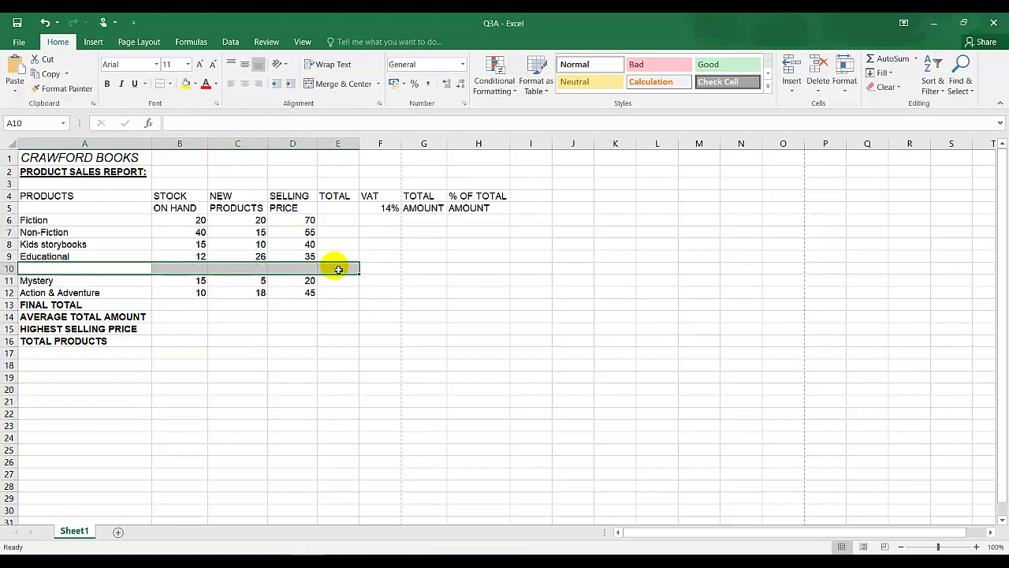
left_click(45, 22)
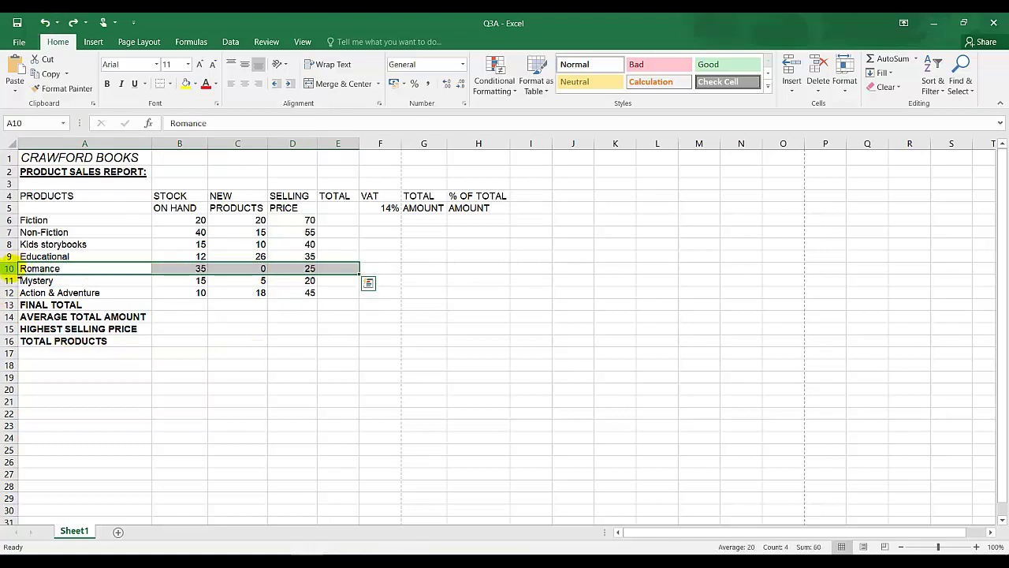
Delete the entire Romance row from the product list.
left_click(11, 269)
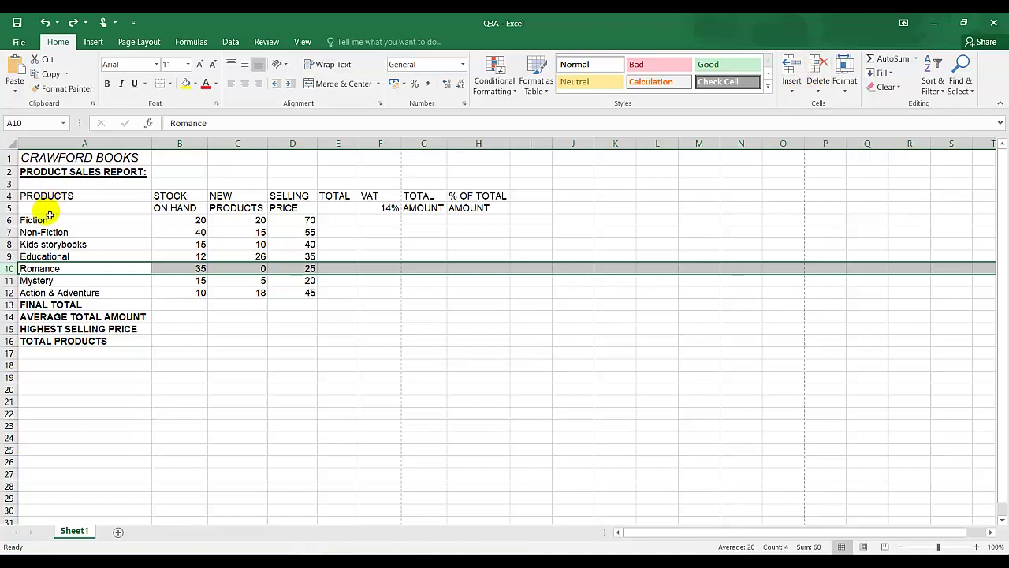
right_click(10, 268)
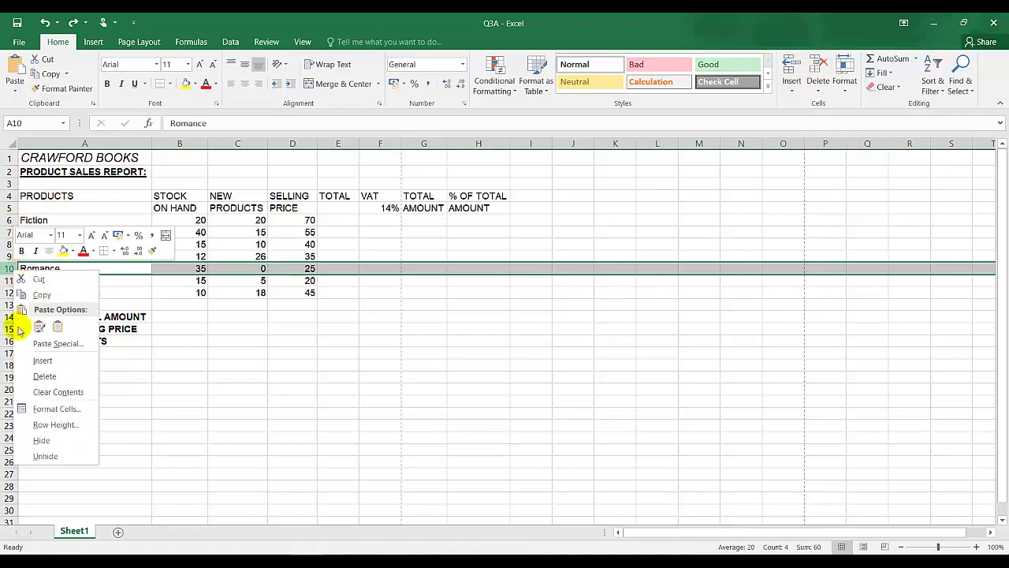
left_click(79, 370)
left_click(306, 331)
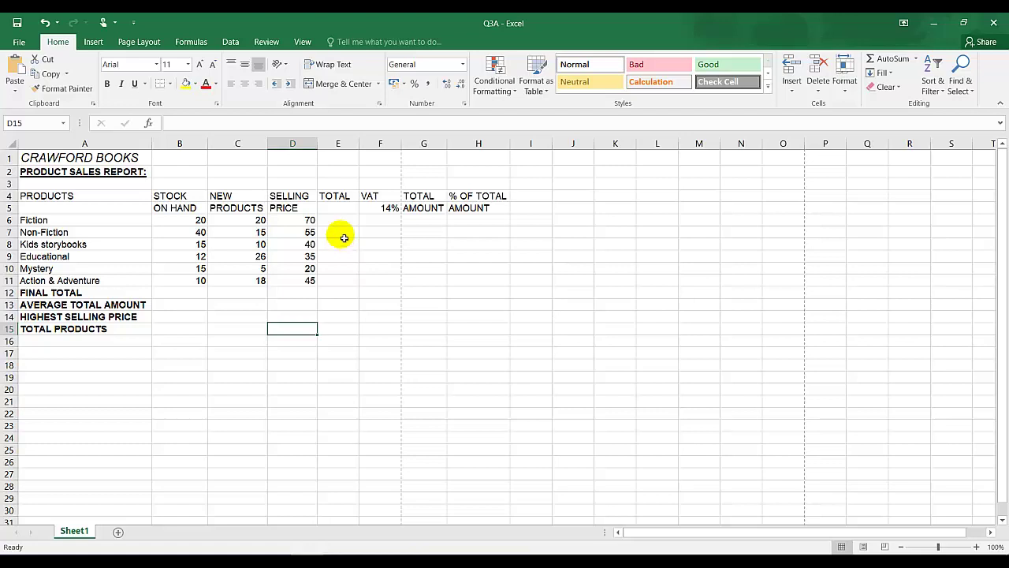
Consult the formula instructions under 3.3 in the PDF in Adobe Reader, and enter =(B6+C6)*D6 as the Fiction TOTAL in E6 in Excel.
key("alt+Tab")
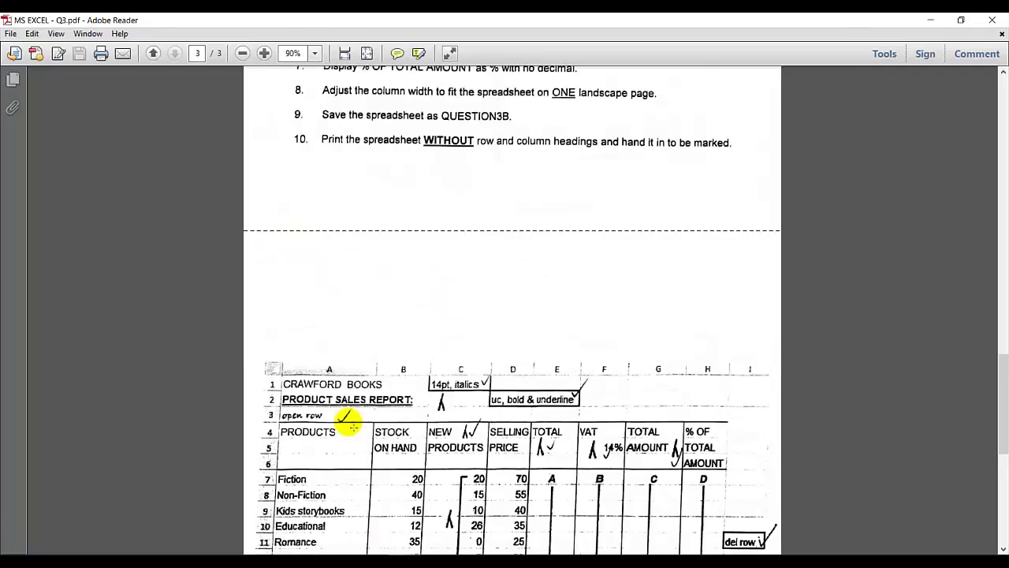
scroll(390, 378, "up", 10)
scroll(399, 332, "up", 3)
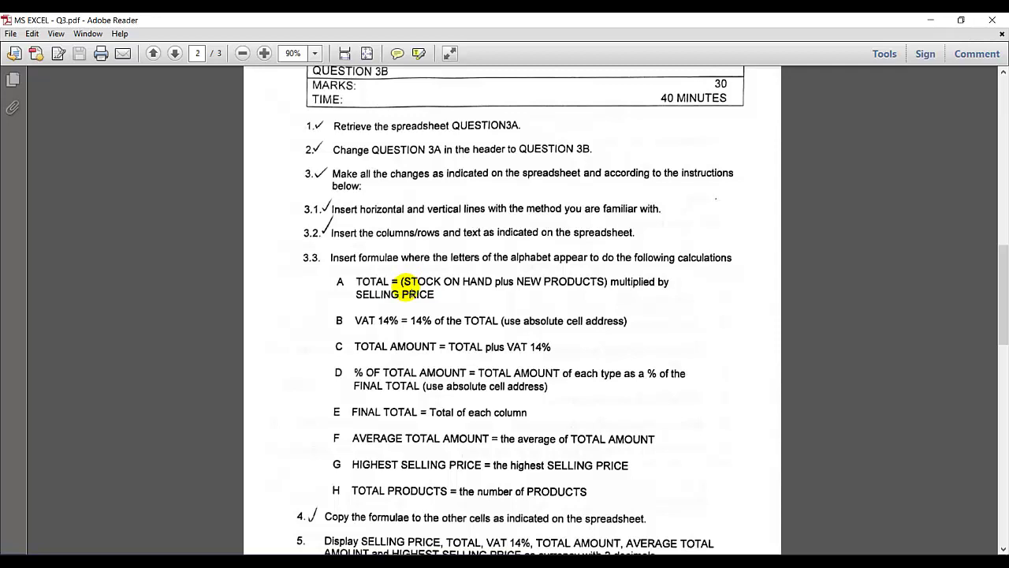
left_click(276, 554)
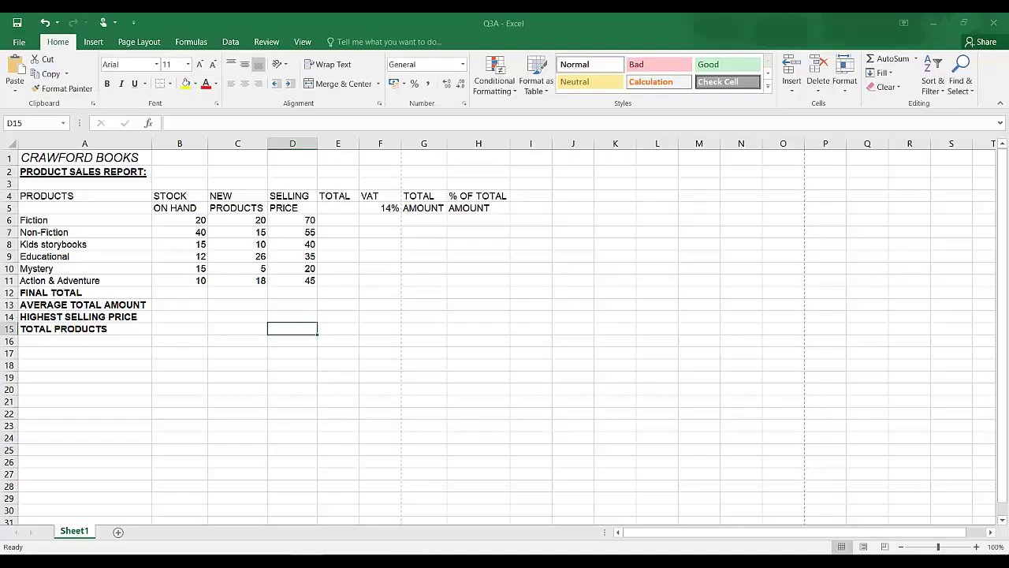
left_click(338, 220)
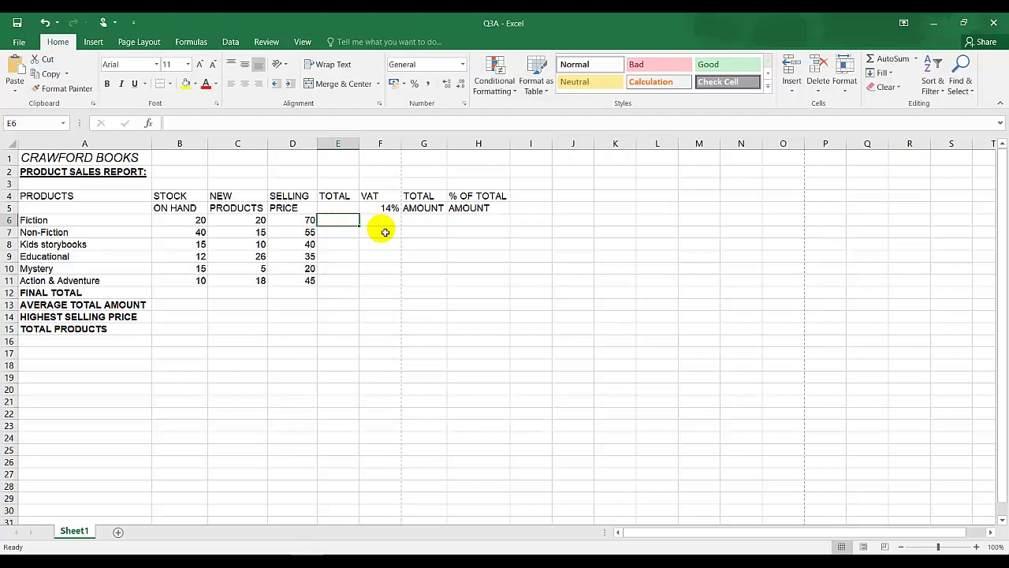
type("=")
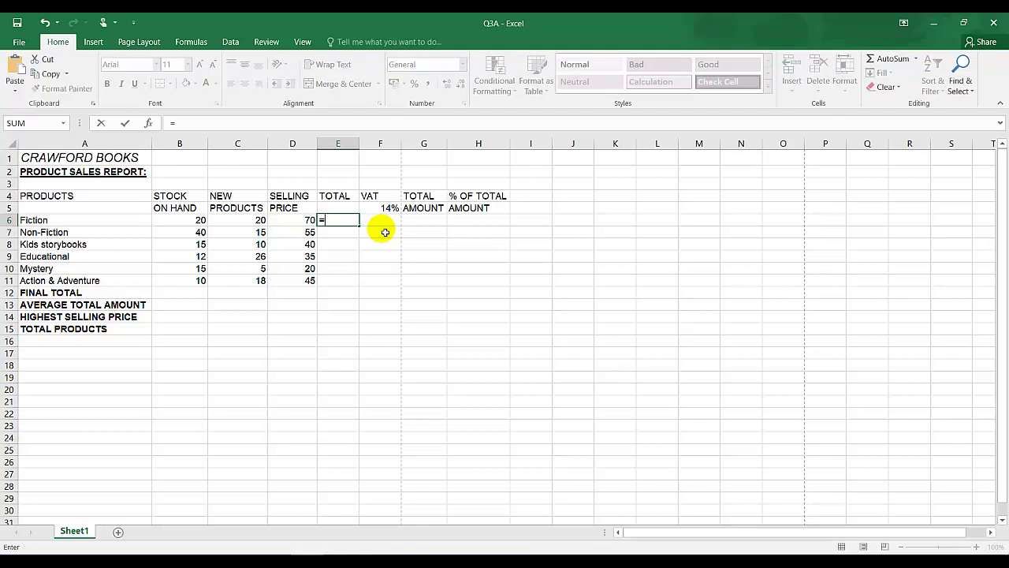
type("(")
left_click(195, 224)
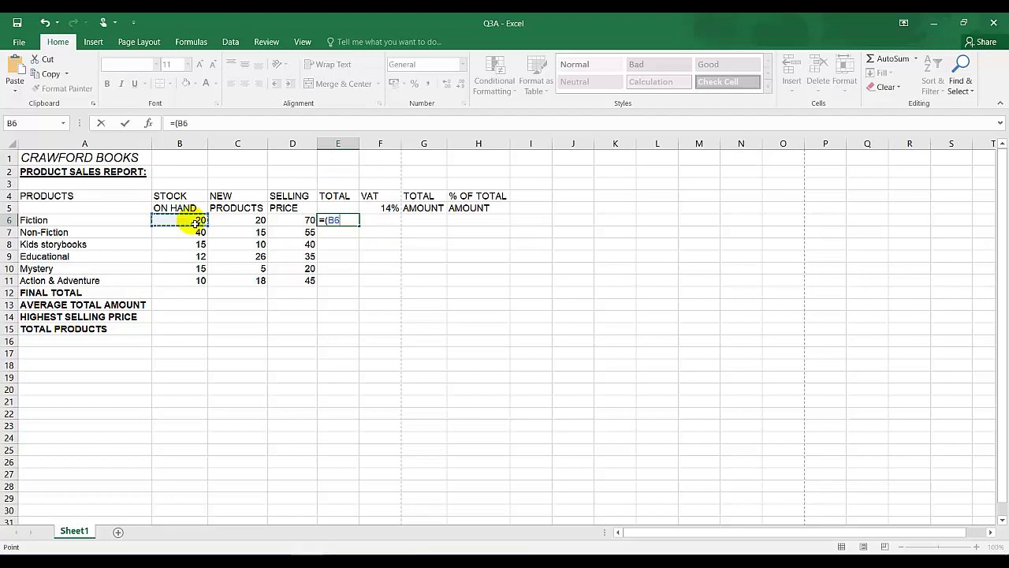
type("+")
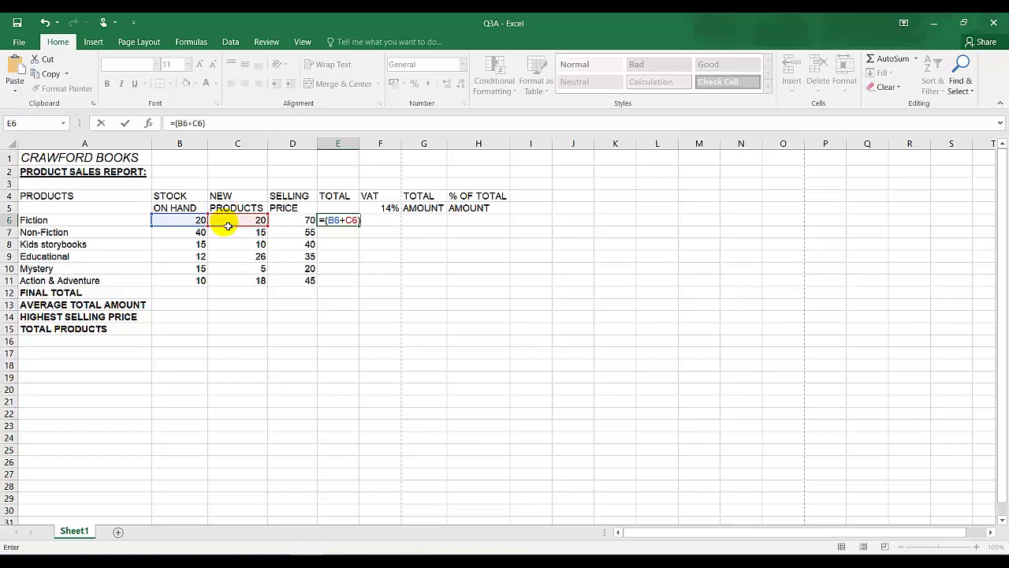
left_click(311, 226)
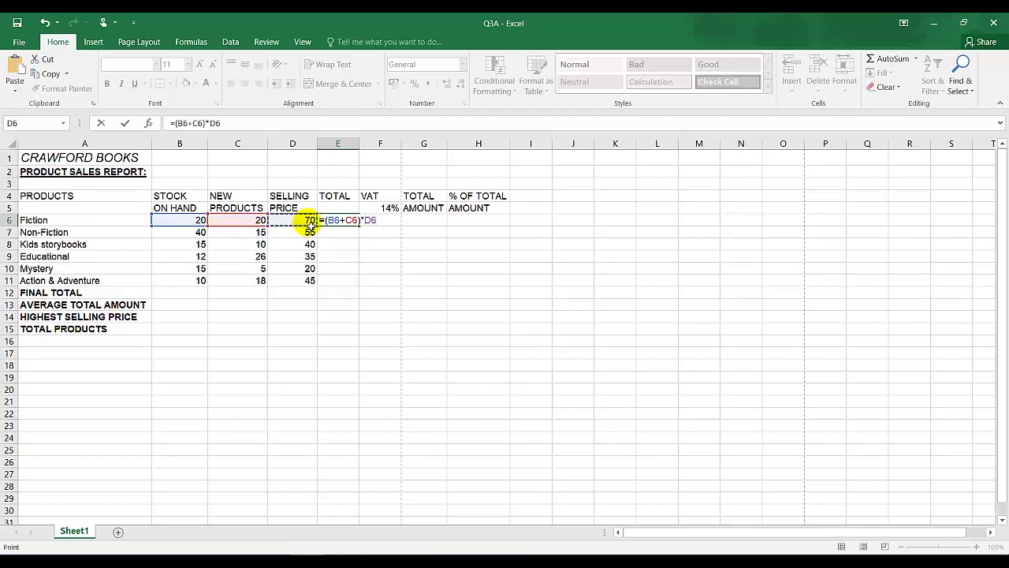
key("Return")
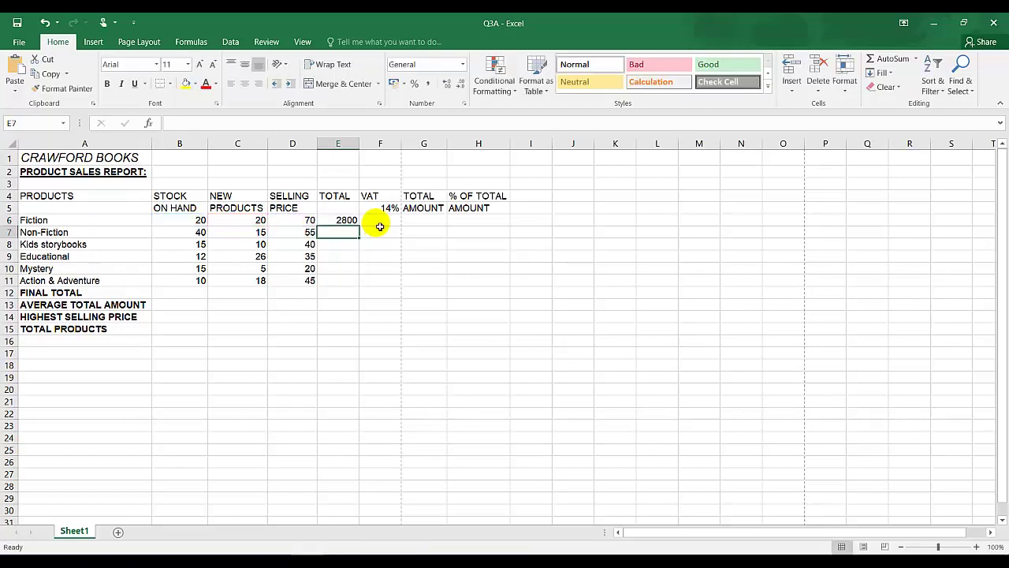
Copy the TOTAL formula from E6 down to E11 for the remaining products.
left_click(348, 223)
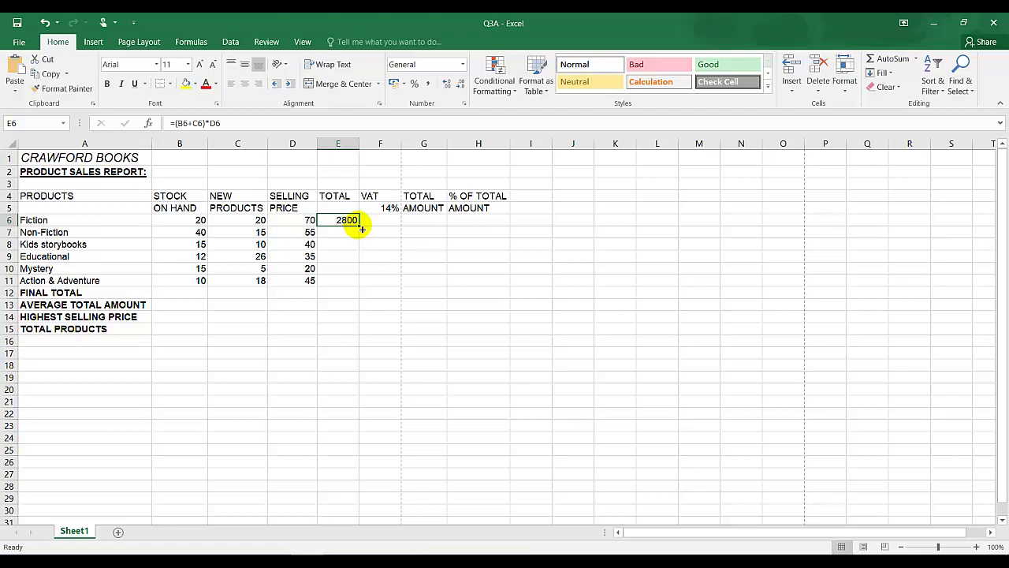
left_click_drag(362, 229, 362, 228)
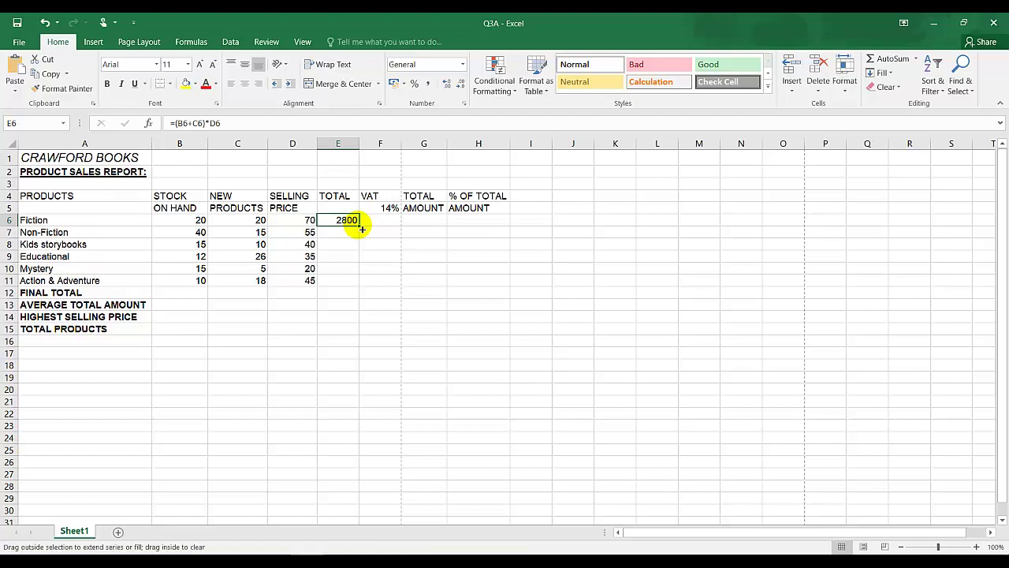
left_click_drag(362, 229, 363, 285)
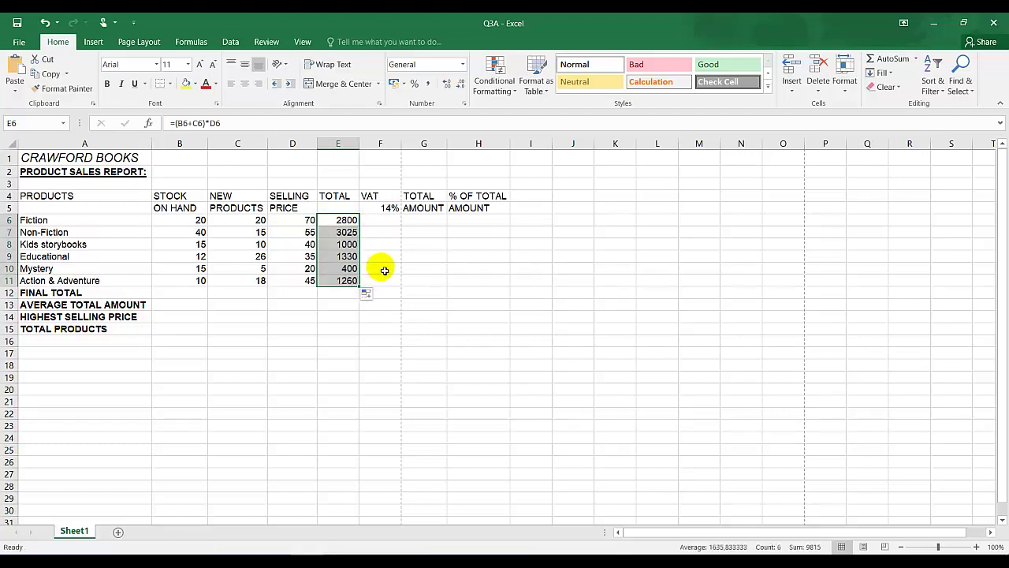
Enter =E6*F5 as the Fiction VAT in F6 and copy the formula down to F11.
left_click(386, 225)
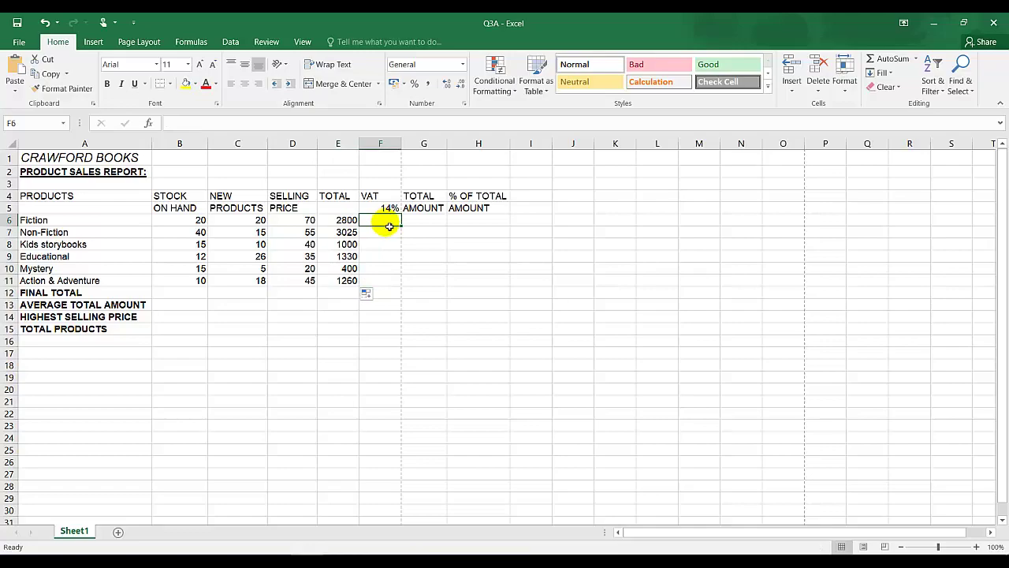
key("alt+Tab")
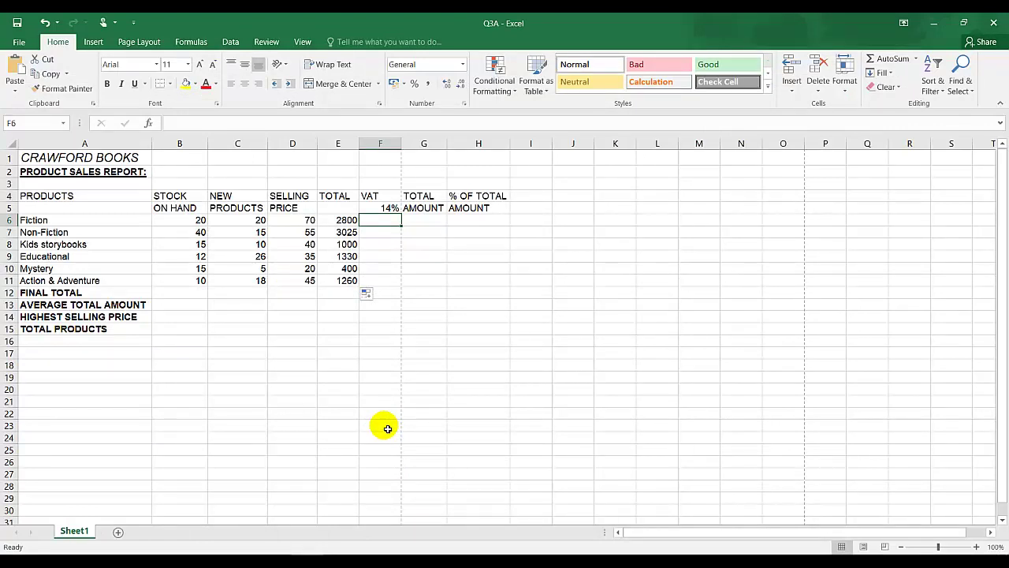
type("=")
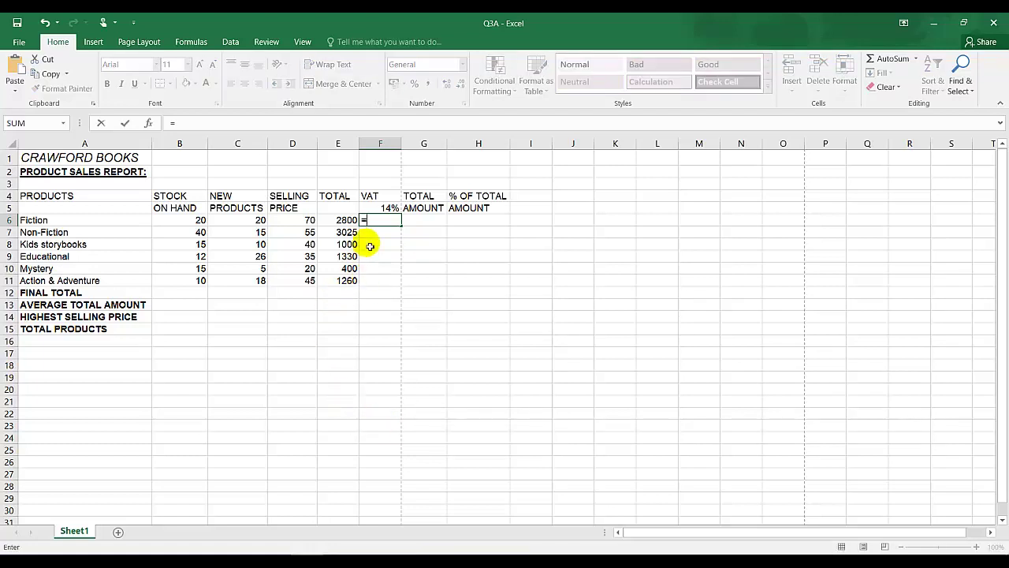
left_click(353, 223)
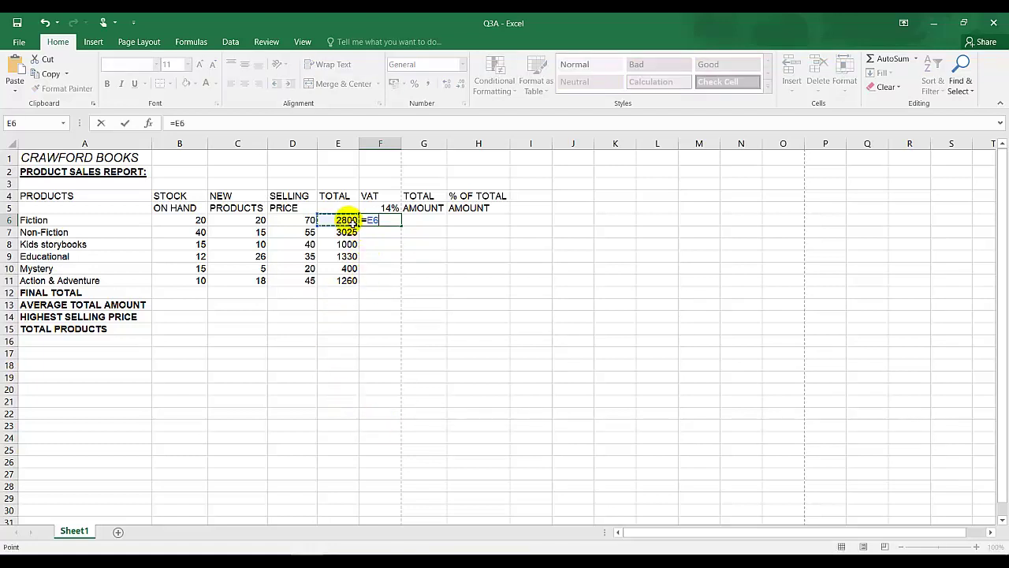
type("*")
left_click(389, 208)
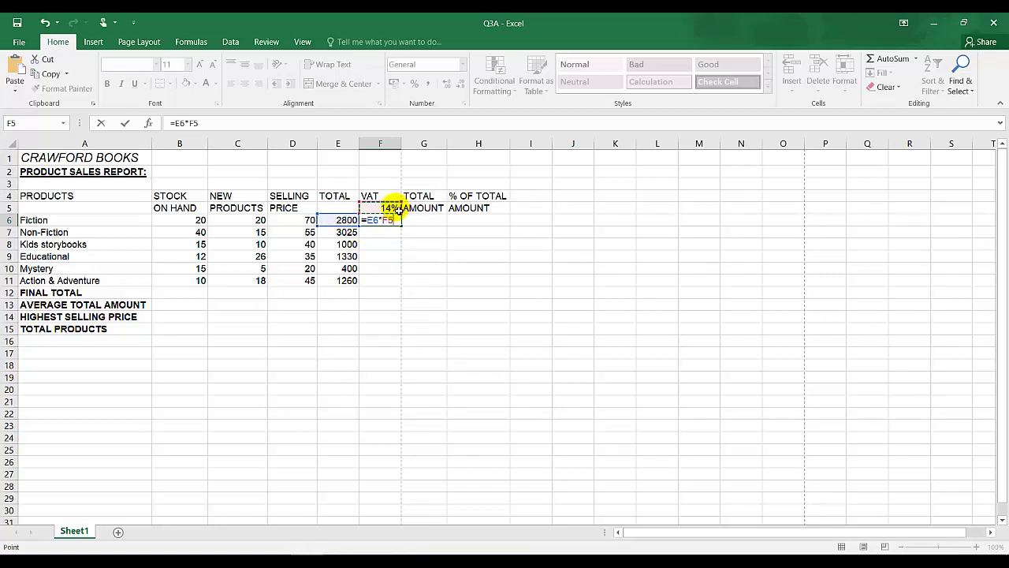
key("Return")
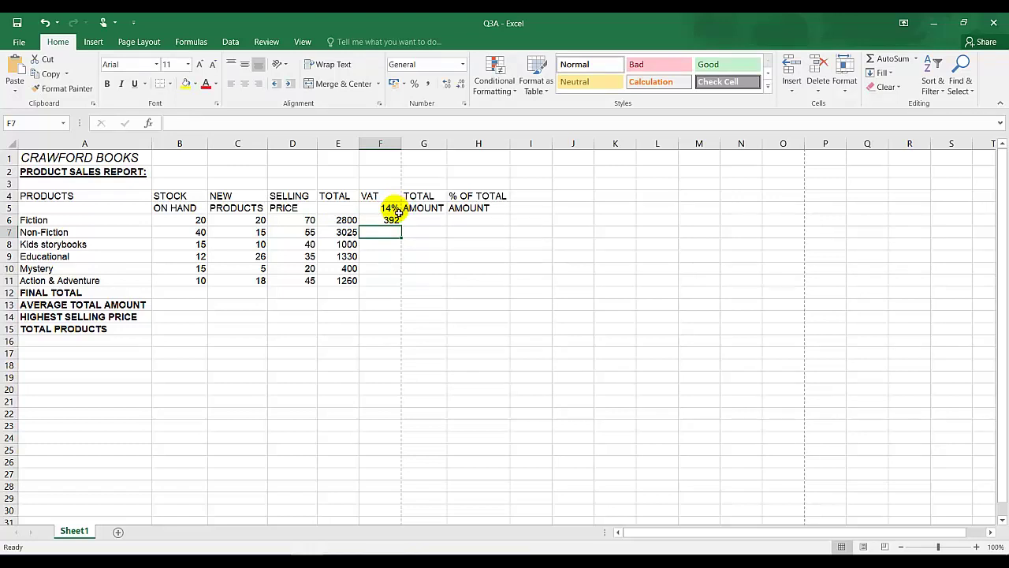
left_click(391, 220)
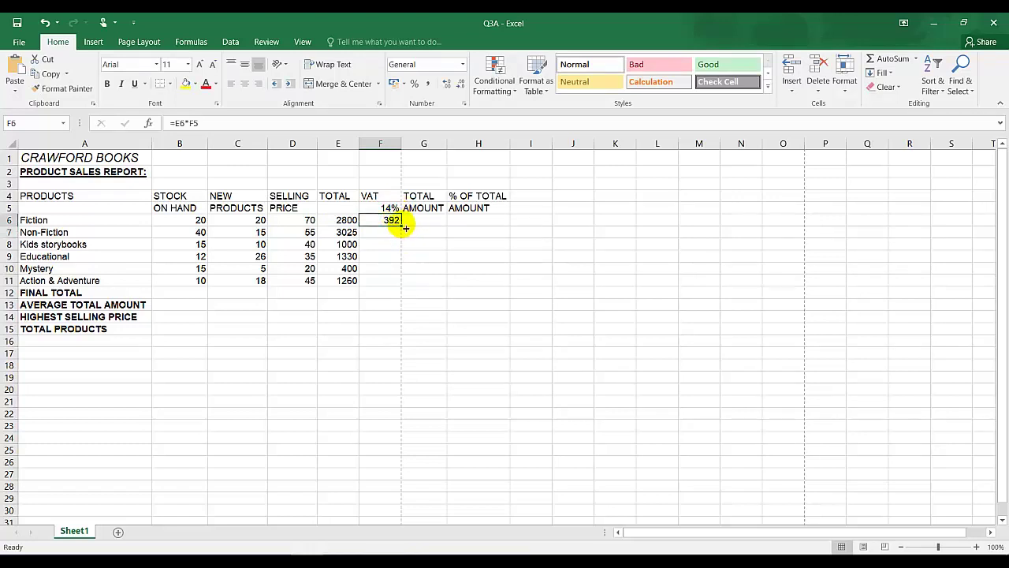
left_click_drag(404, 228, 405, 292)
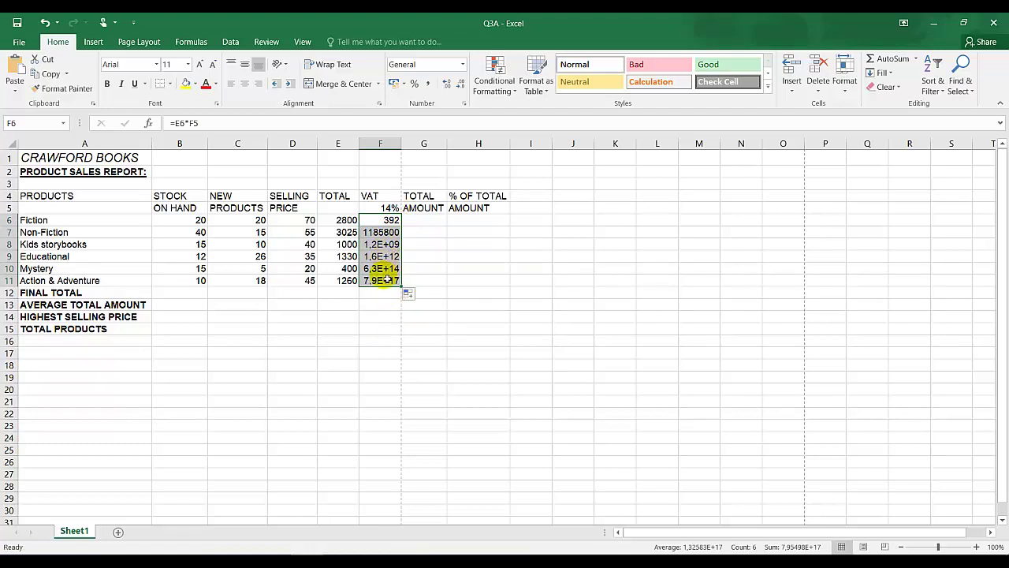
Fit column F's width to its contents and examine which cells the copied VAT formulas in F7 to F11 reference.
double_click(402, 143)
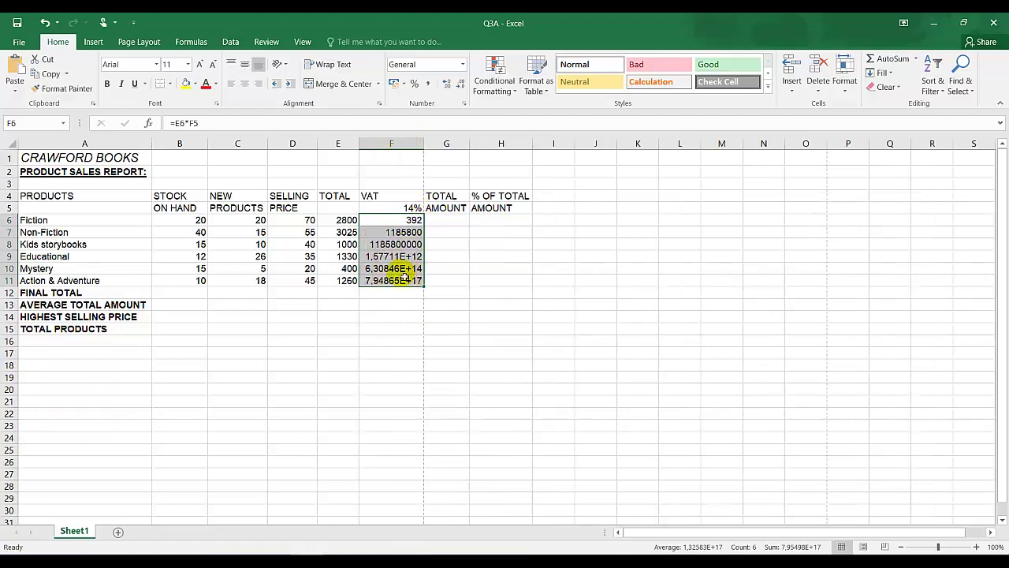
left_click(414, 316)
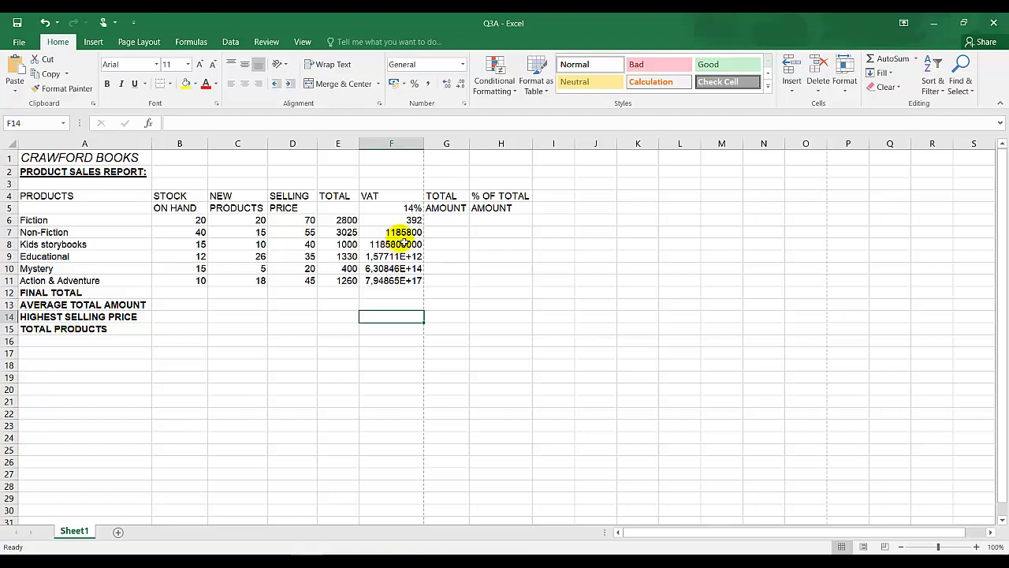
left_click(405, 234)
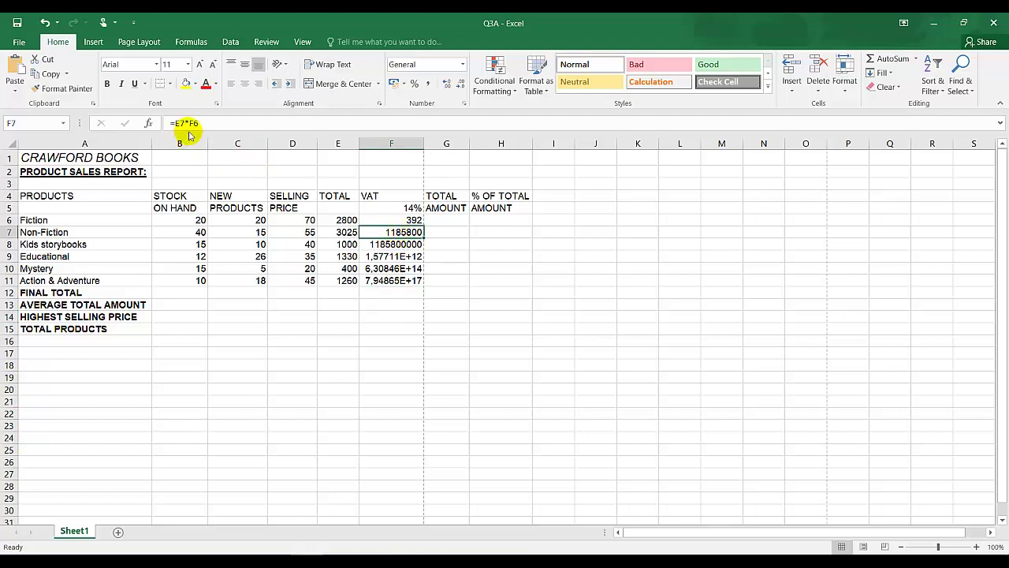
left_click(398, 208)
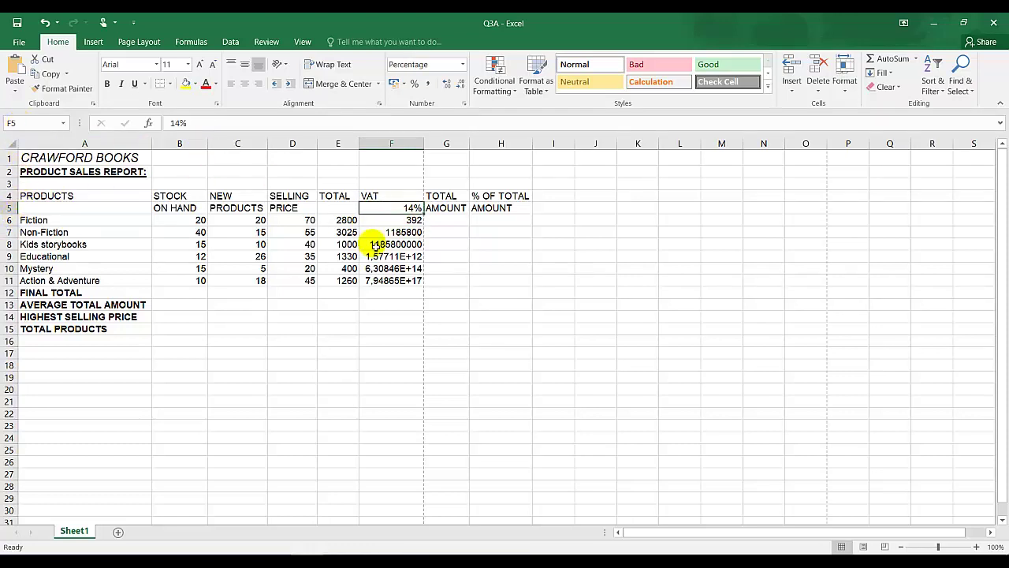
left_click(416, 232)
type("=")
left_click(339, 232)
type("*F6")
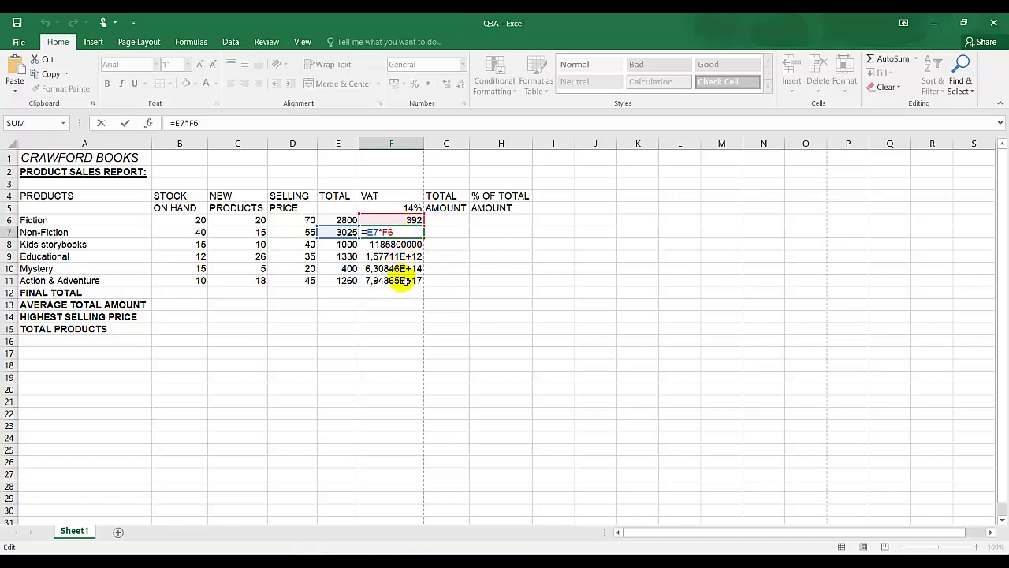
left_click(394, 280)
left_click(394, 244)
type("=E8*F7")
key("Return")
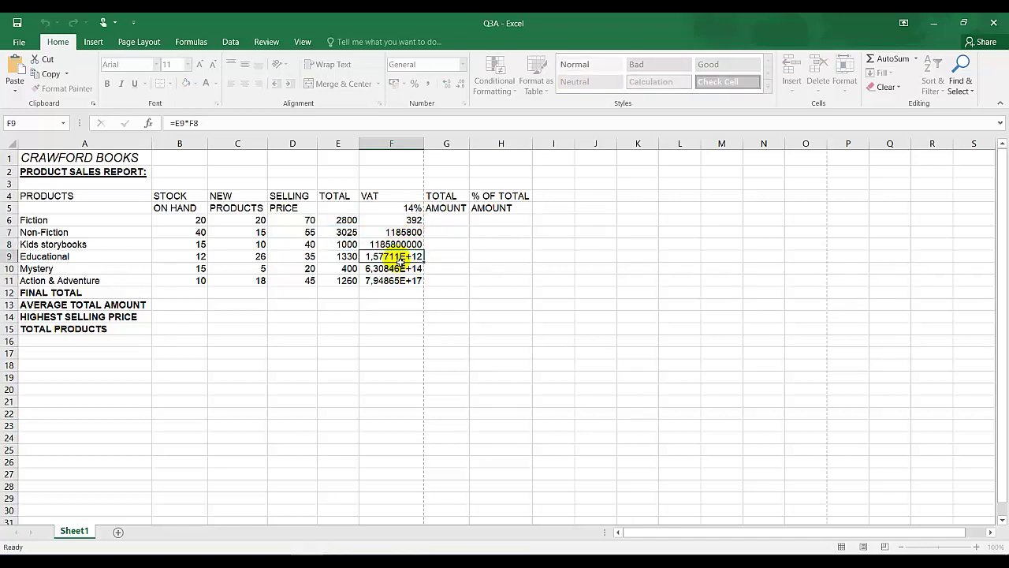
type("=E9*F8")
key("Return")
key("Return")
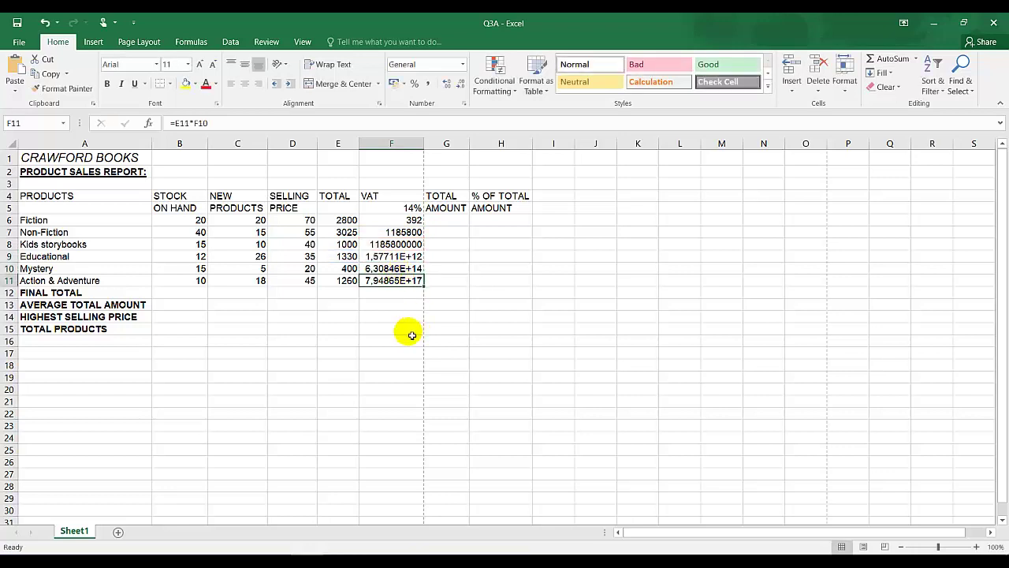
Clear the VAT formulas from cells F6 to F11.
left_click(405, 339)
left_click_drag(410, 220, 407, 285)
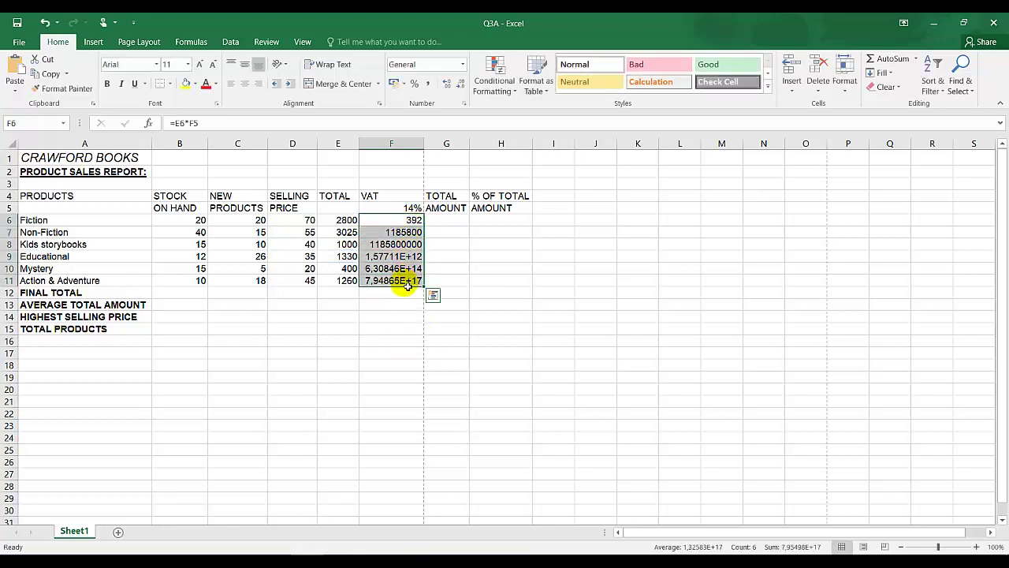
key("Delete")
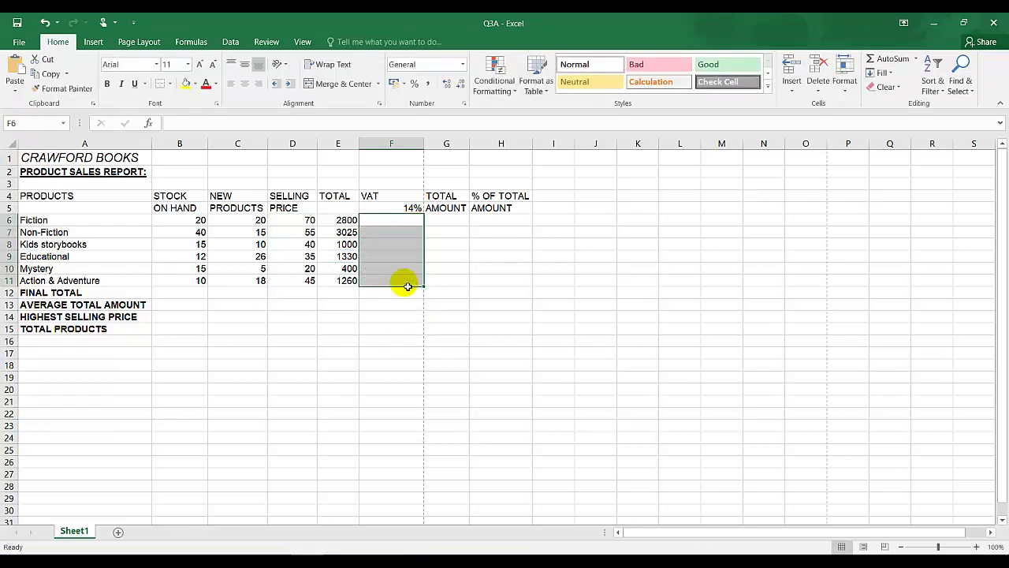
Enter =E6*$F$5 in F6 as the Fiction VAT, using an absolute reference to the 14% rate.
left_click(405, 223)
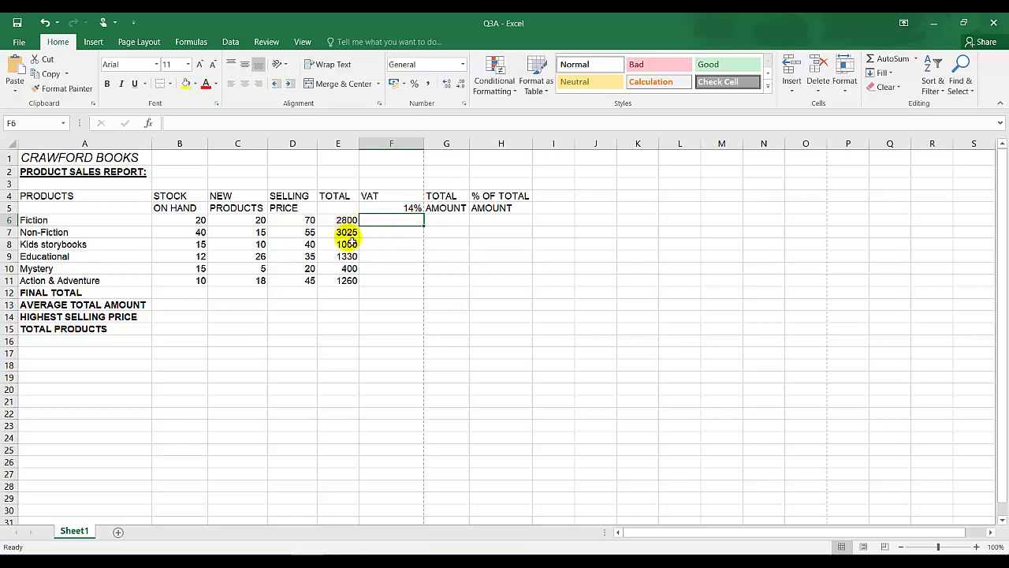
left_click(413, 208)
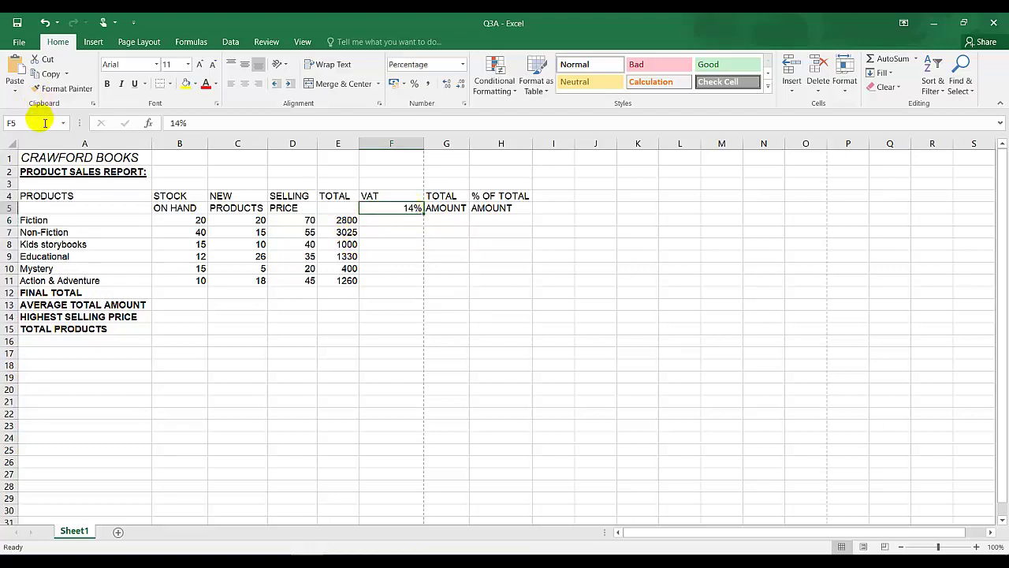
left_click(383, 222)
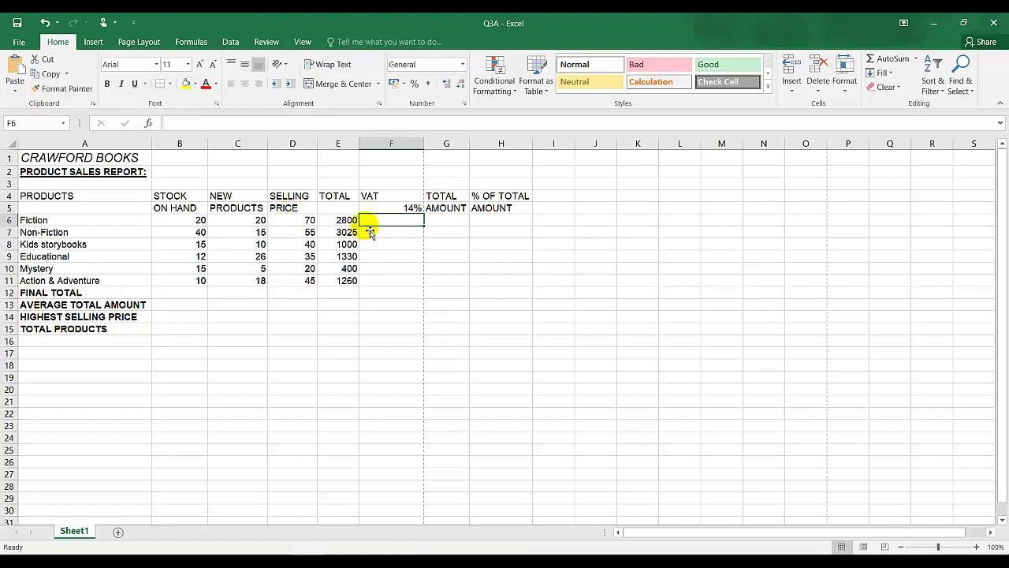
type("=")
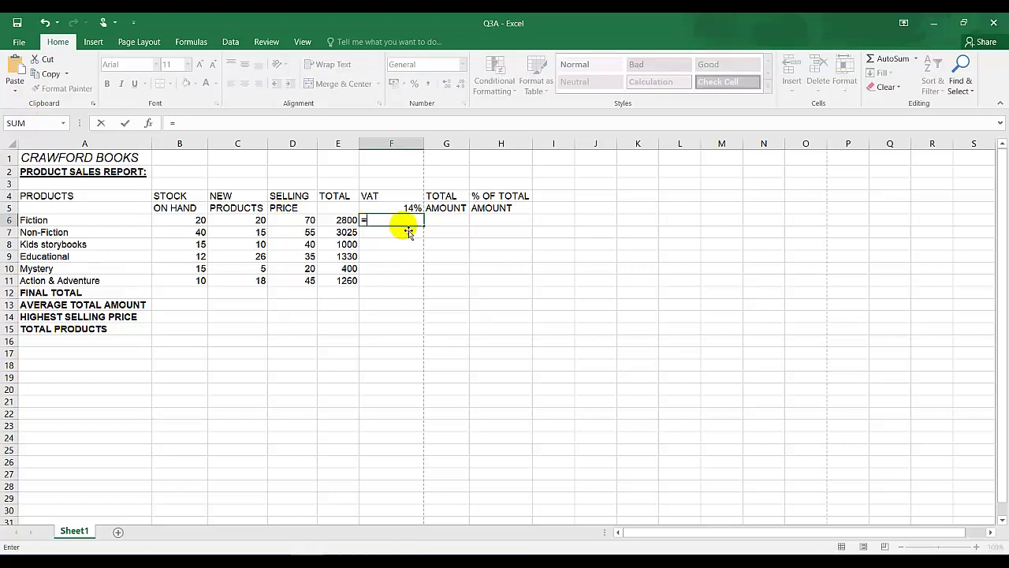
left_click(343, 222)
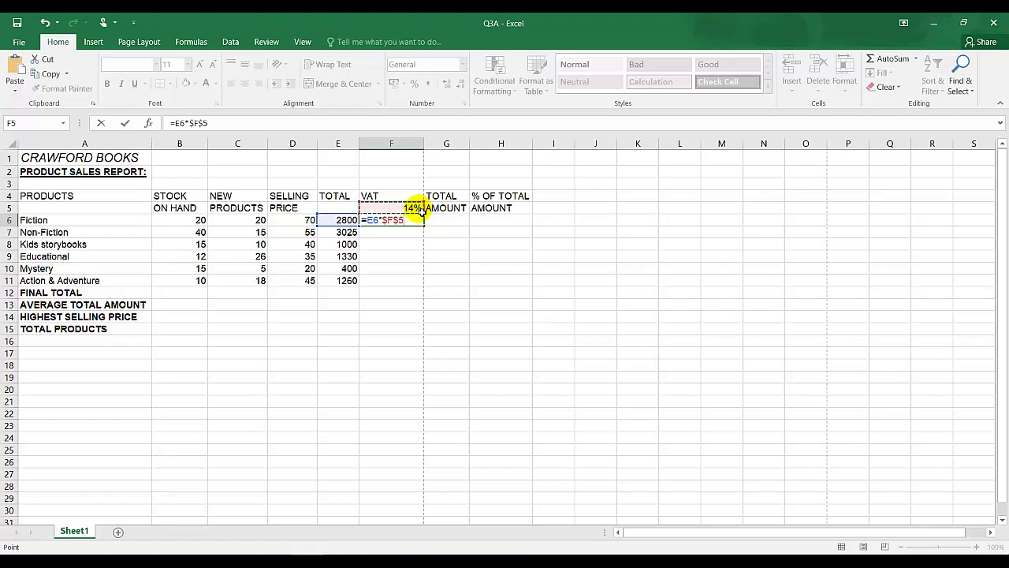
key("Return")
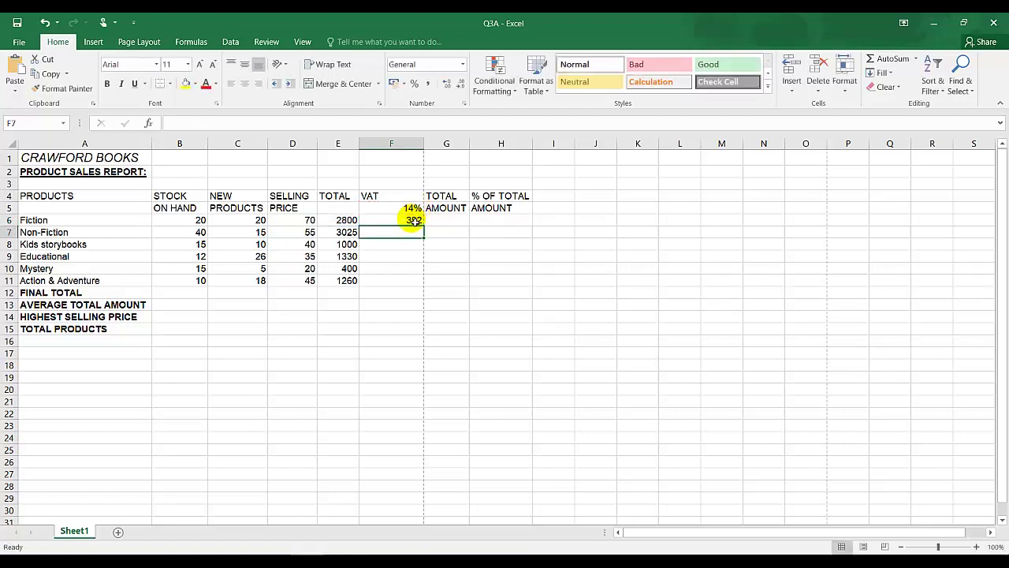
Copy the VAT formula from F6 down to F11 for the remaining products.
left_click(413, 221)
left_click_drag(425, 228, 424, 286)
left_click(394, 292)
Examine which cells the copied VAT formulas in F7 to F11 reference.
left_click(401, 232)
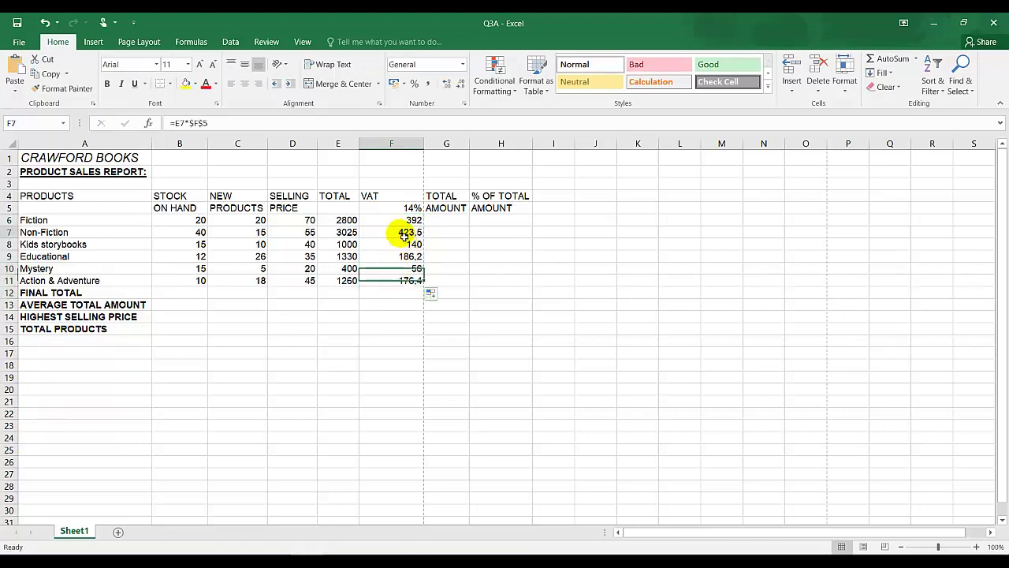
double_click(400, 231)
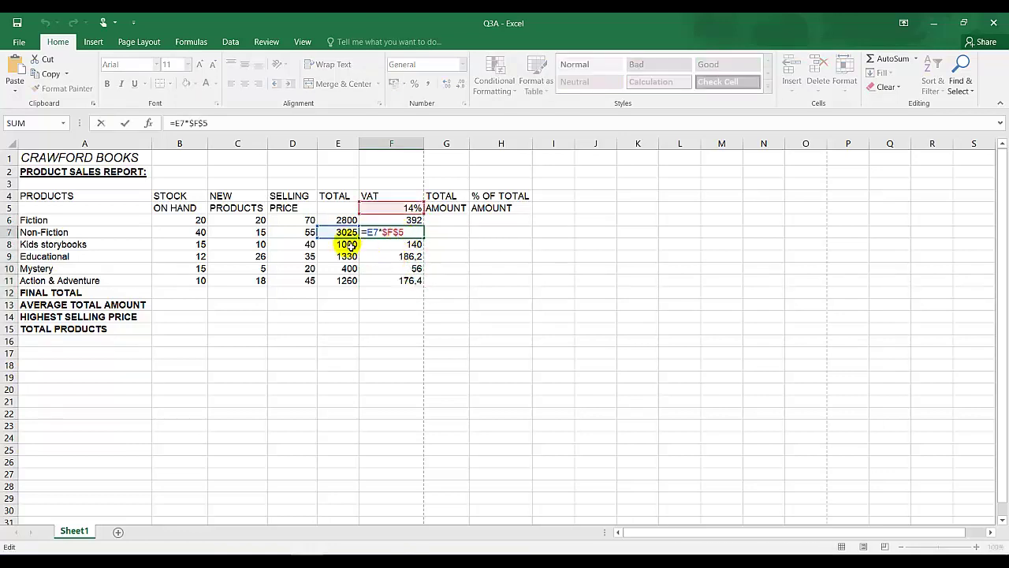
double_click(409, 245)
key("Return")
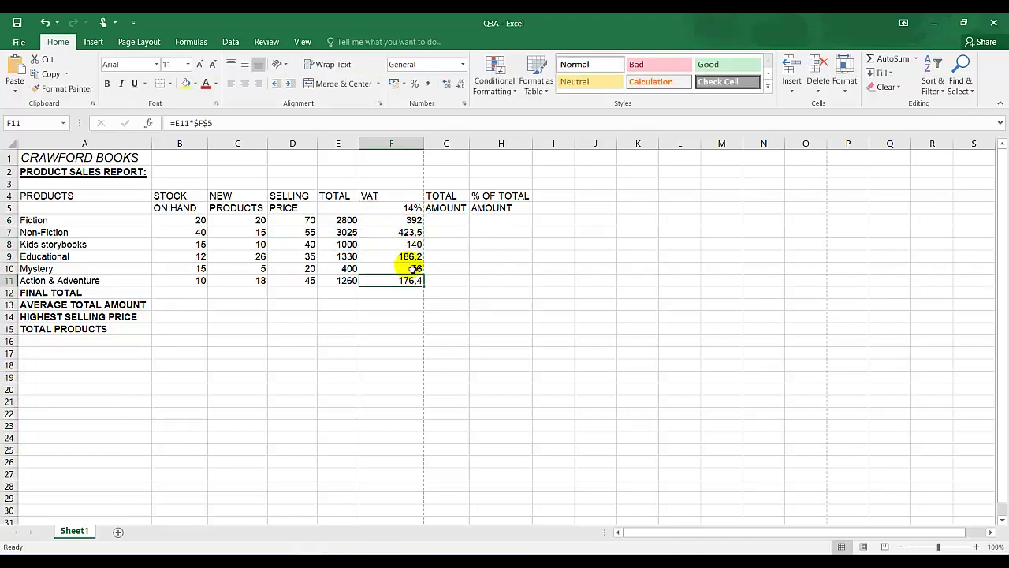
double_click(410, 260)
key("Return")
double_click(410, 268)
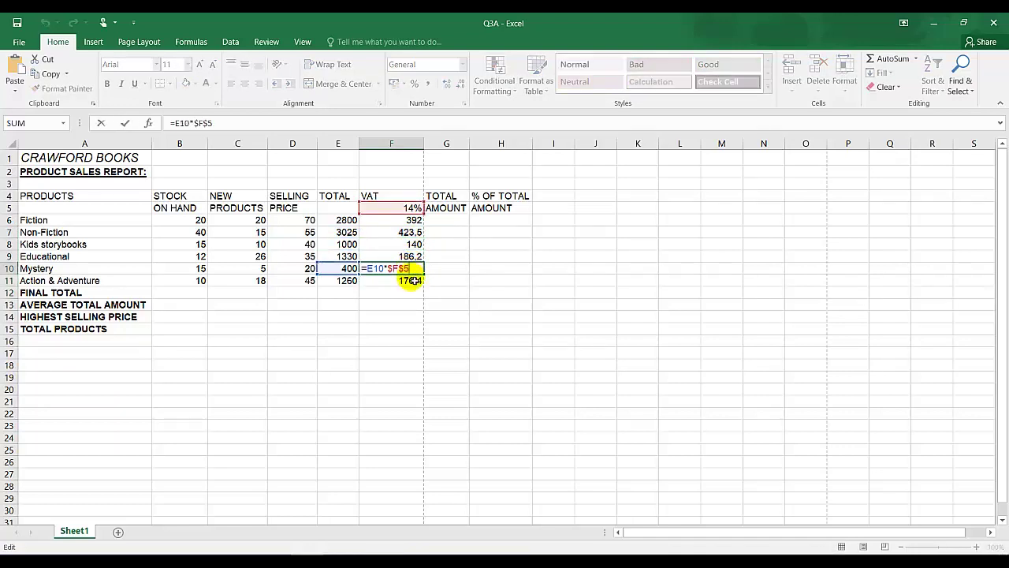
double_click(409, 280)
key("Return")
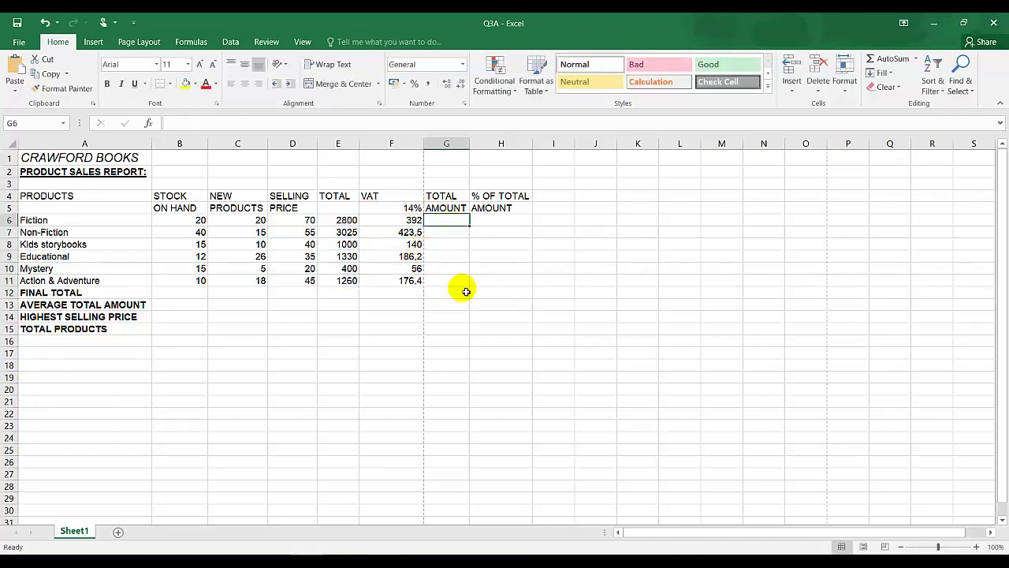
Check the TOTAL AMOUNT instruction in the PDF and sum E6:F6 into G6 with AutoSum.
left_click(449, 291)
key("alt+Tab")
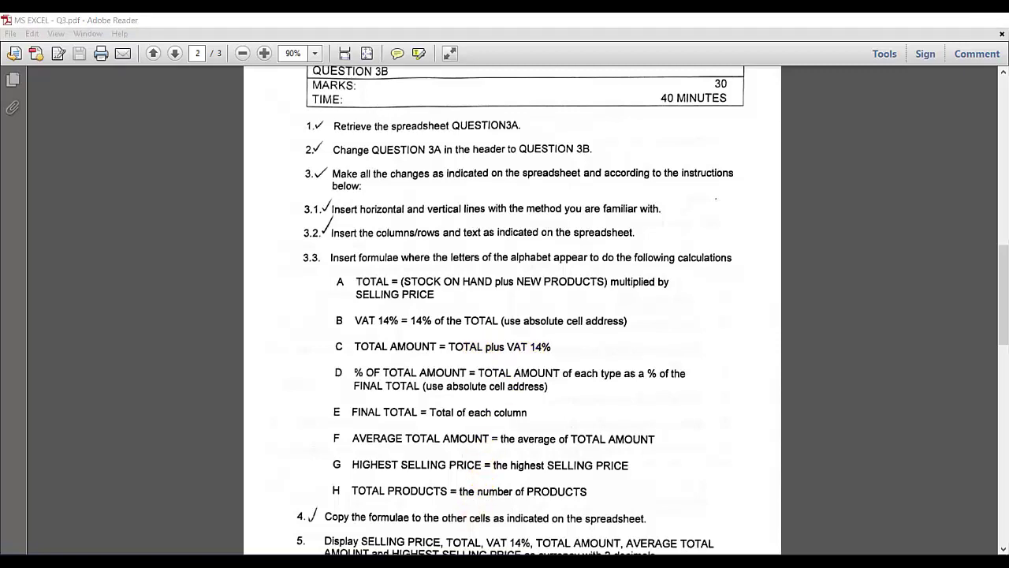
key("alt+Tab")
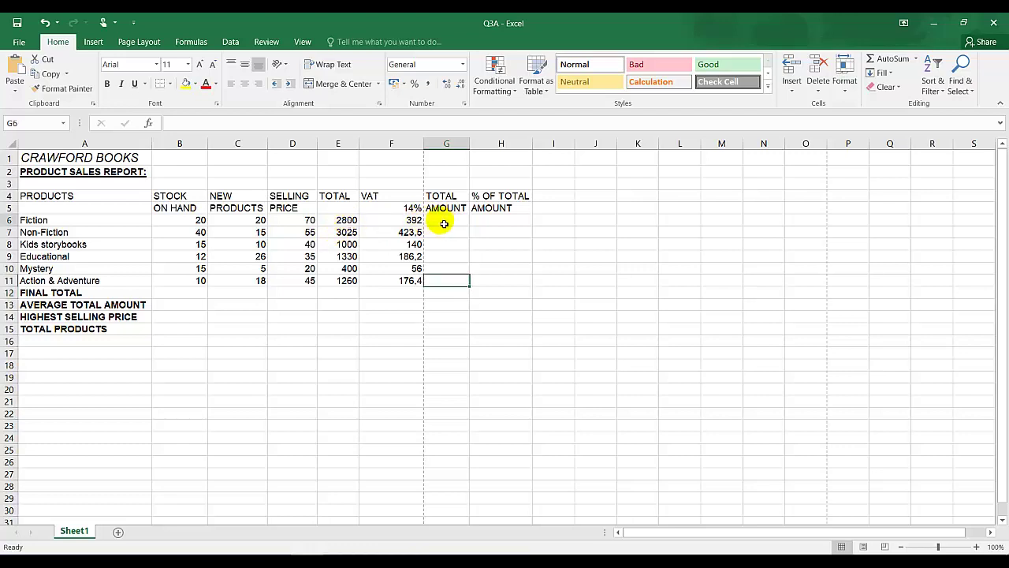
left_click(442, 220)
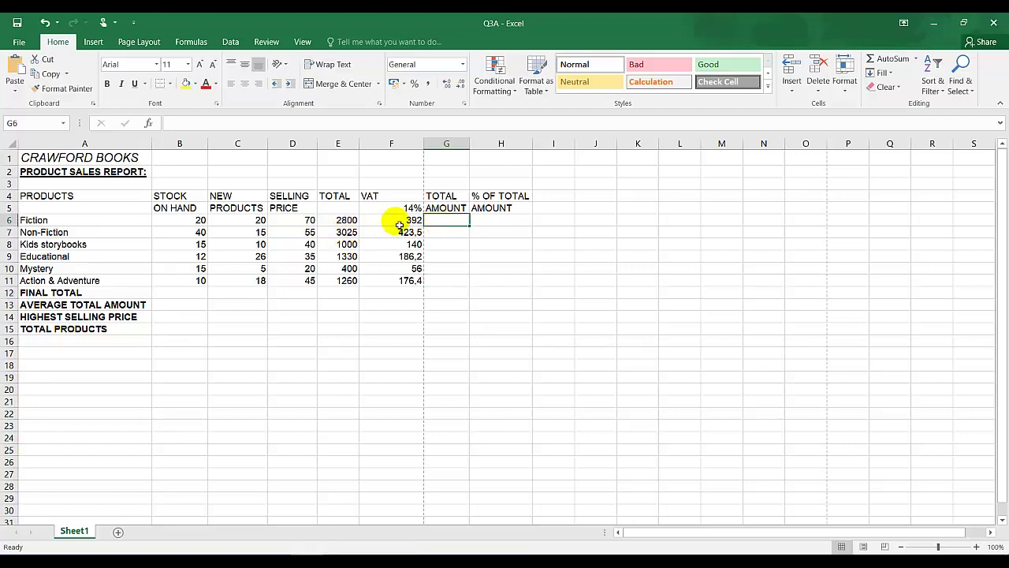
left_click_drag(347, 223, 446, 221)
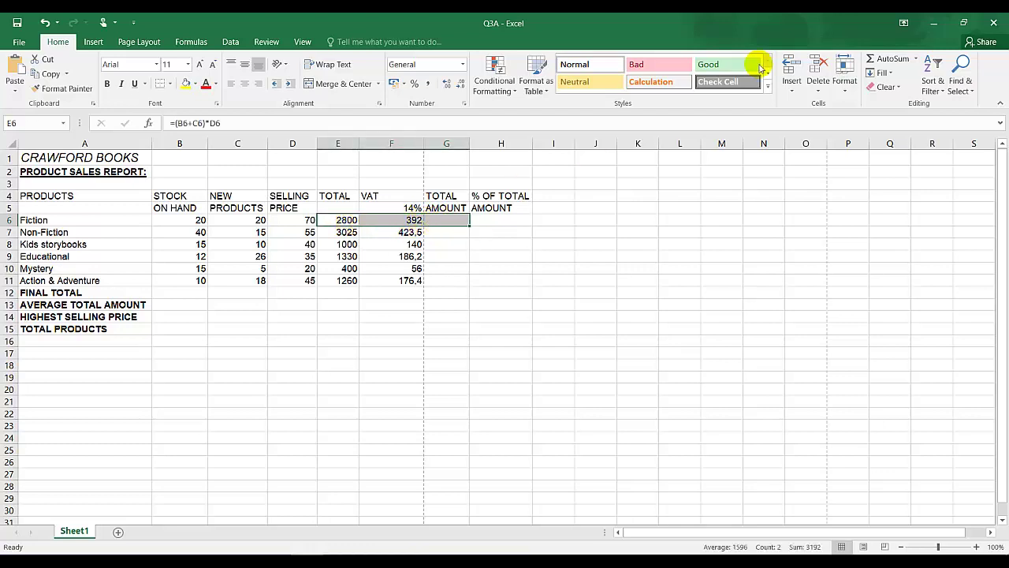
left_click(889, 63)
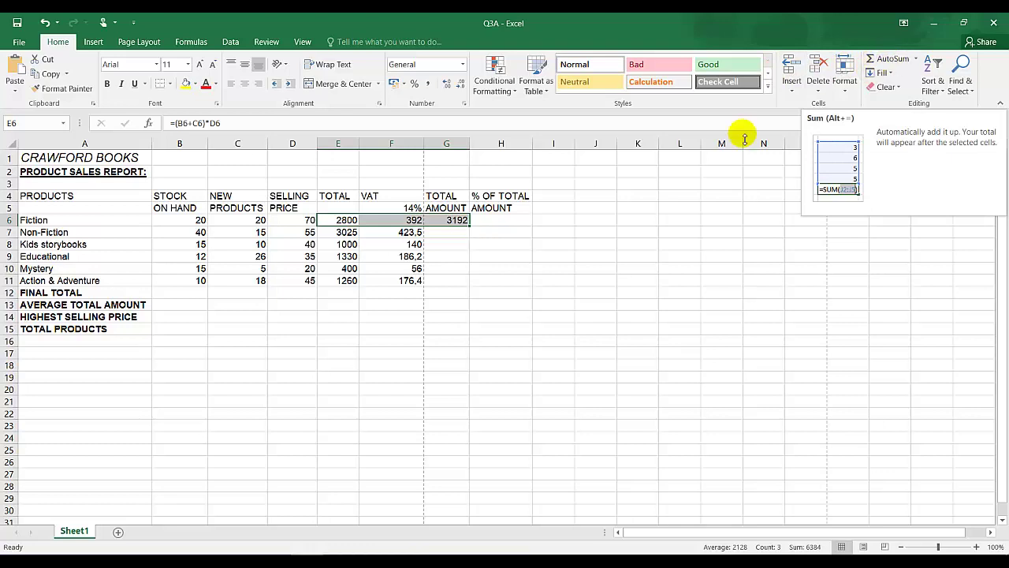
Copy the TOTAL AMOUNT formula from G6 down to G11 for the remaining products.
left_click(466, 256)
left_click(456, 223)
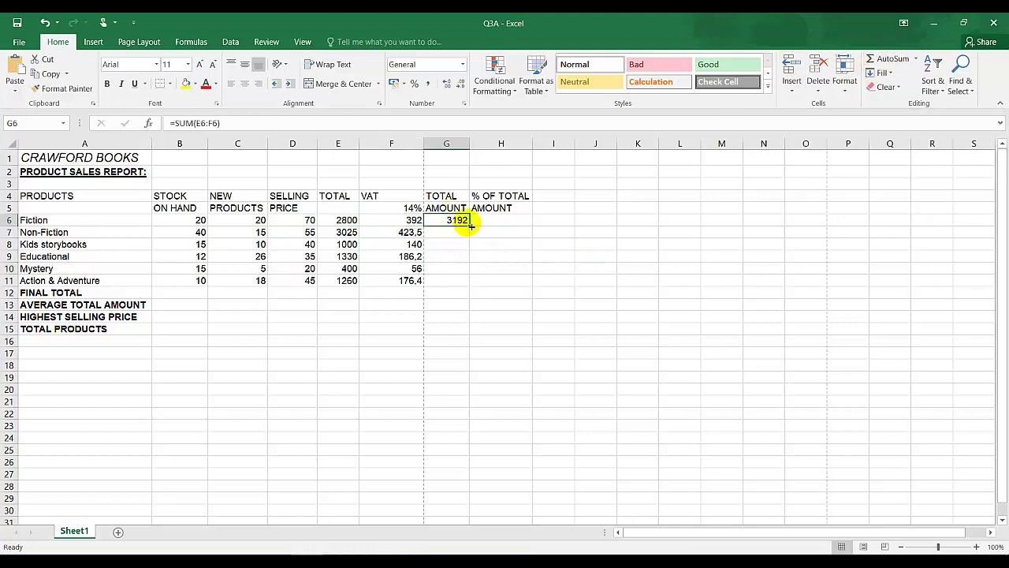
left_click_drag(470, 226, 474, 290)
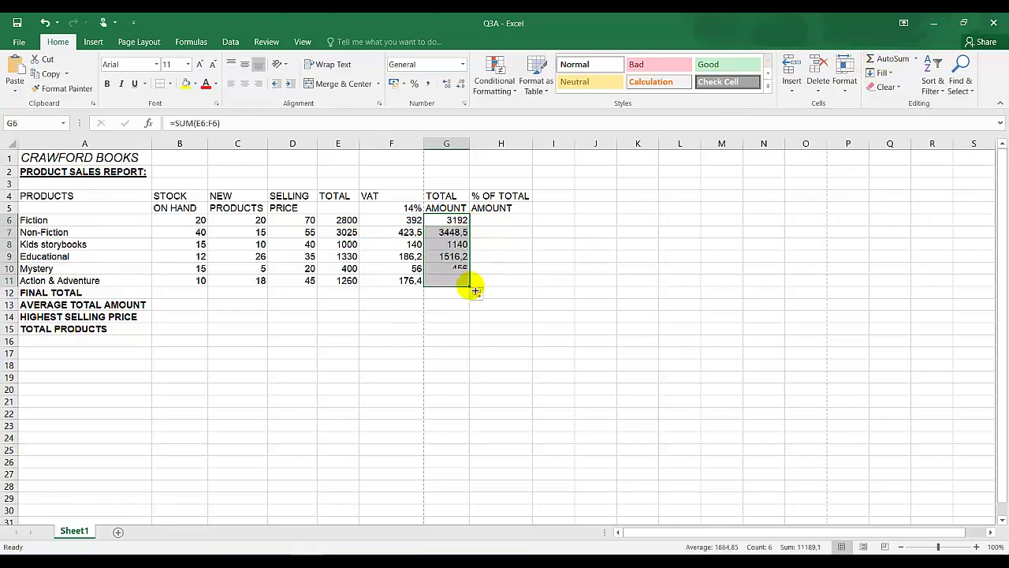
left_click(501, 231)
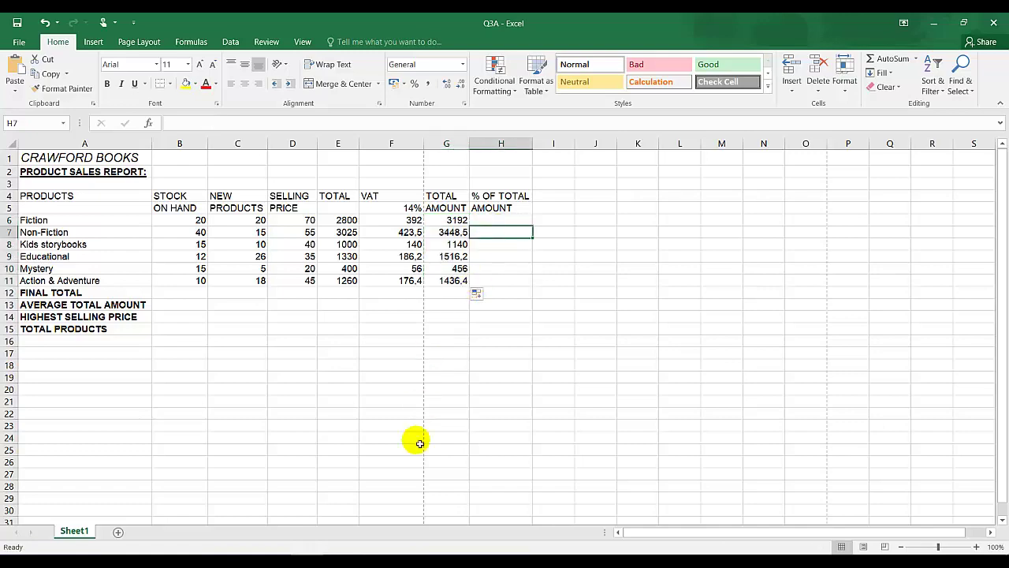
Following the PDF's FINAL TOTAL instruction, sum B6:B11 into B12 with AutoSum and copy the formula across to G12.
key("alt+Tab")
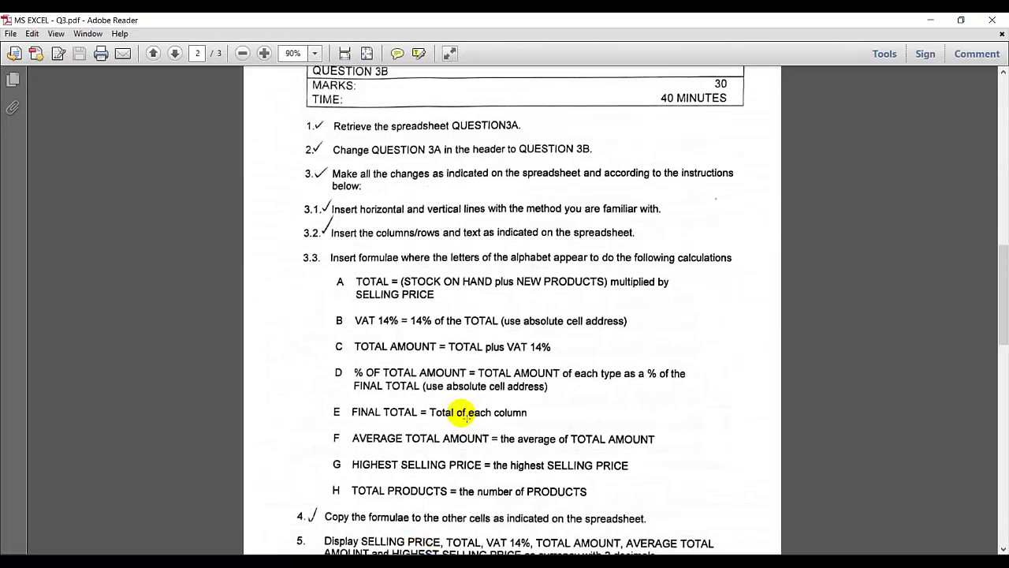
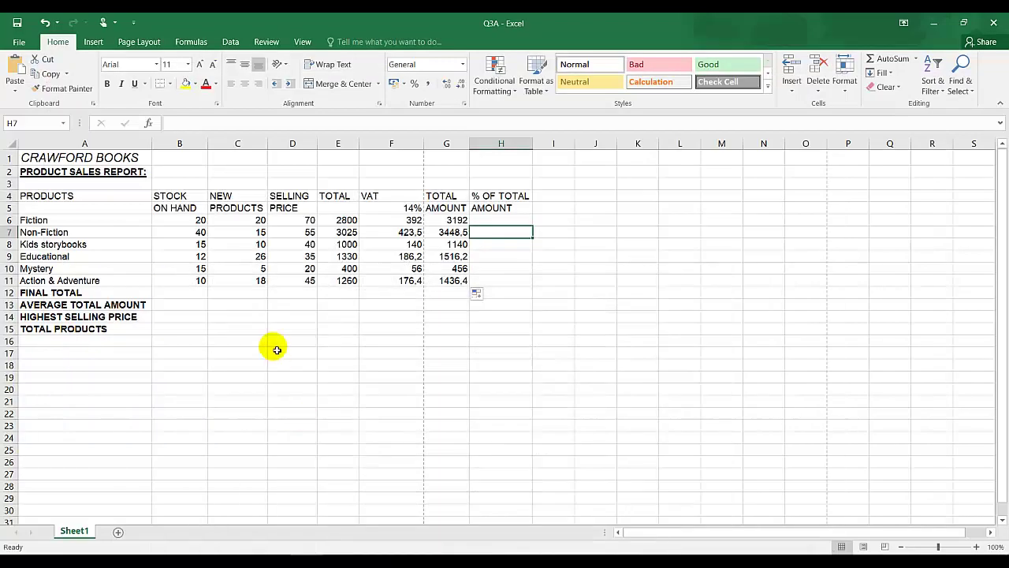
left_click(188, 318)
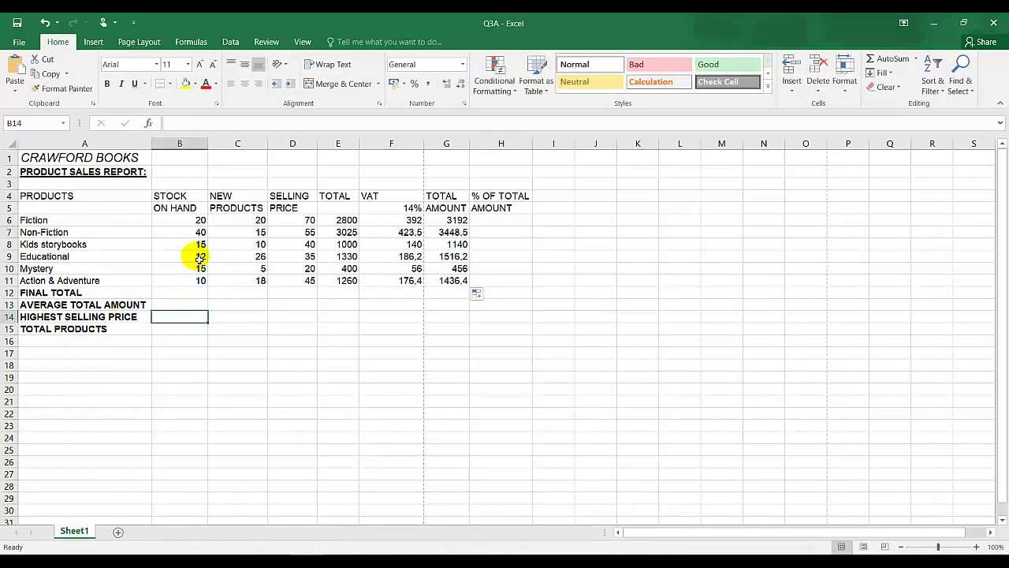
left_click_drag(198, 221, 201, 281)
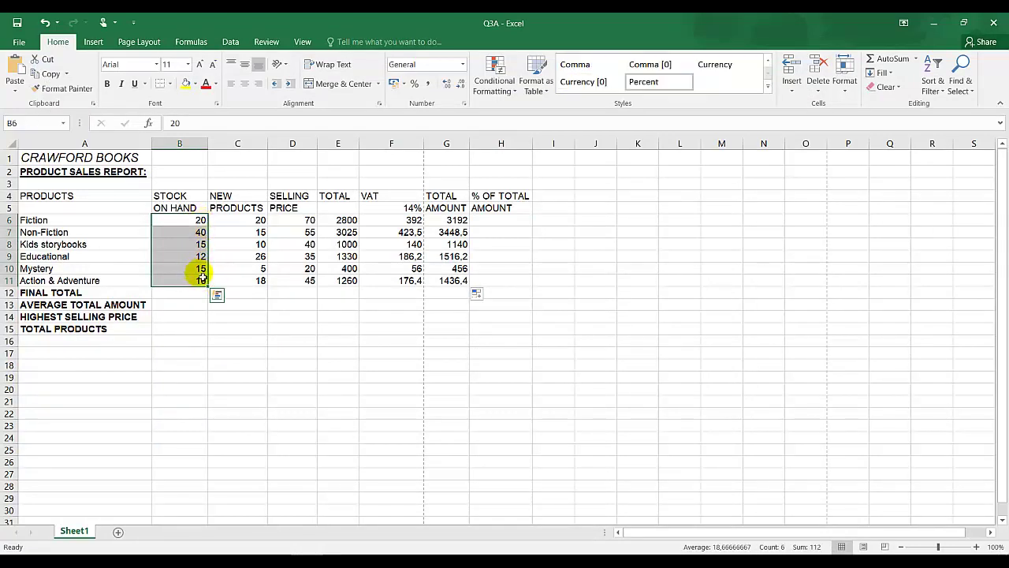
left_click(883, 62)
left_click(180, 350)
left_click(196, 293)
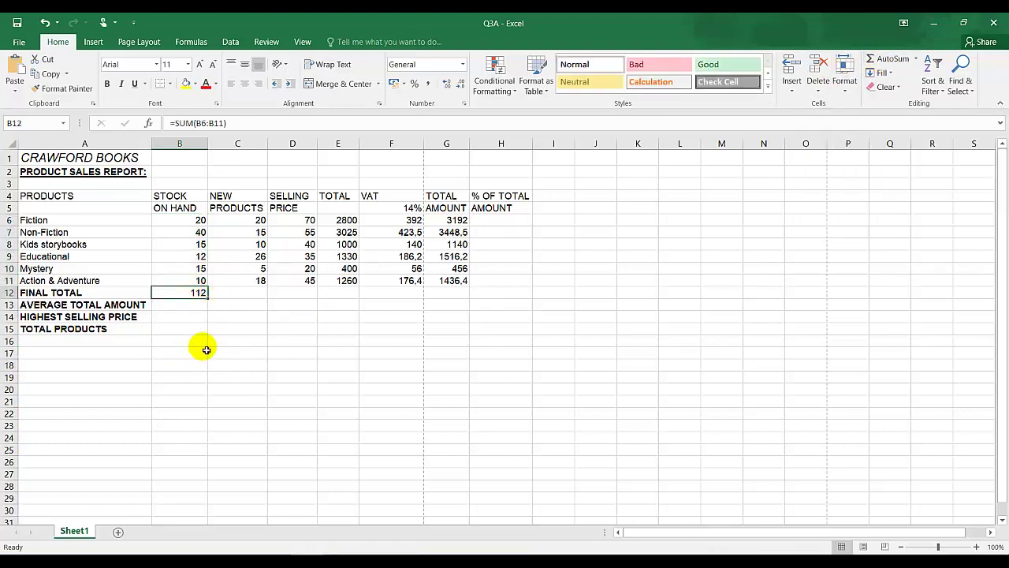
left_click_drag(209, 299, 454, 303)
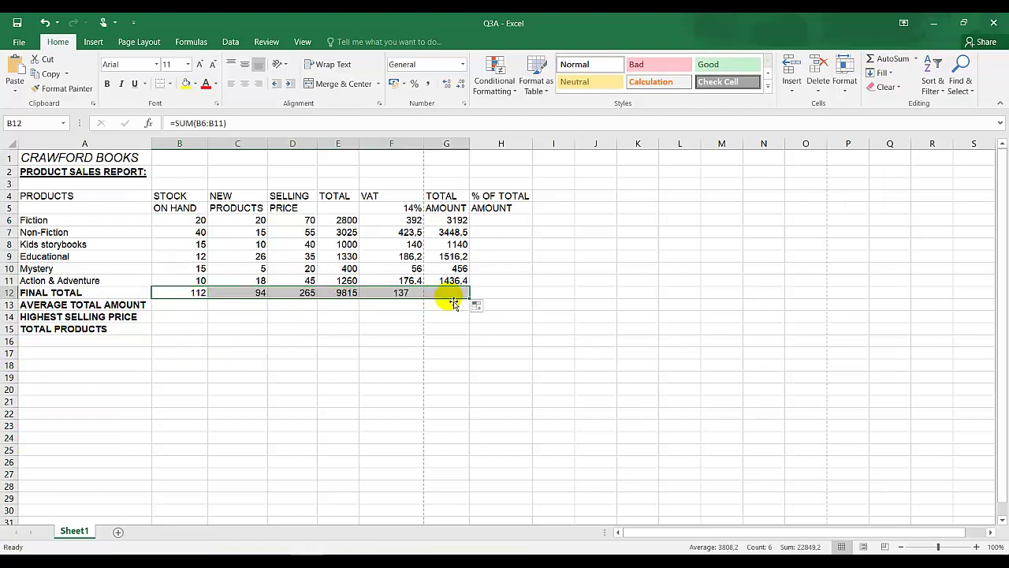
Check the PDF's % OF TOTAL AMOUNT instruction and enter =G6/$G$12 in H6 for Fiction.
left_click(494, 224)
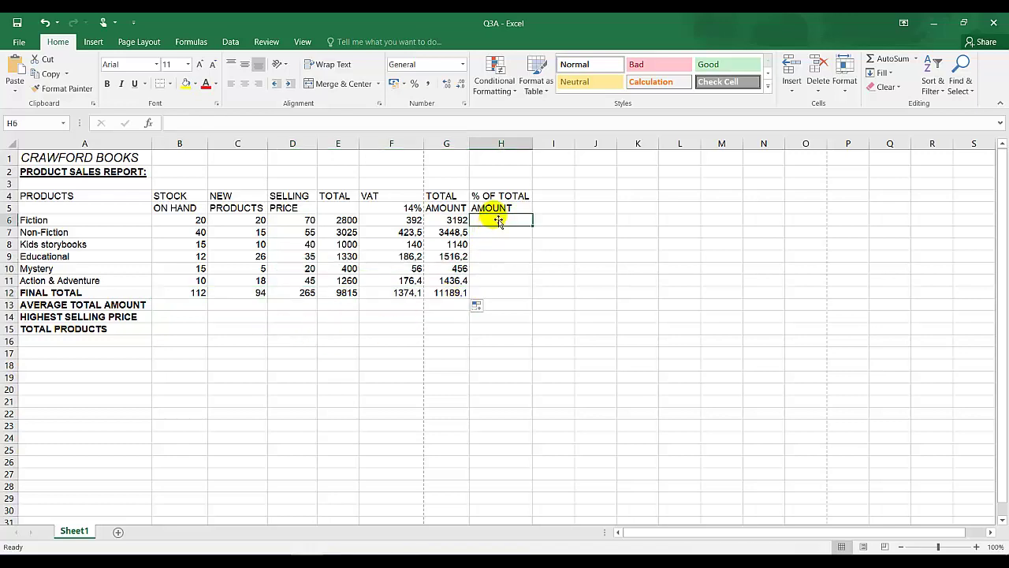
mouse_move(404, 562)
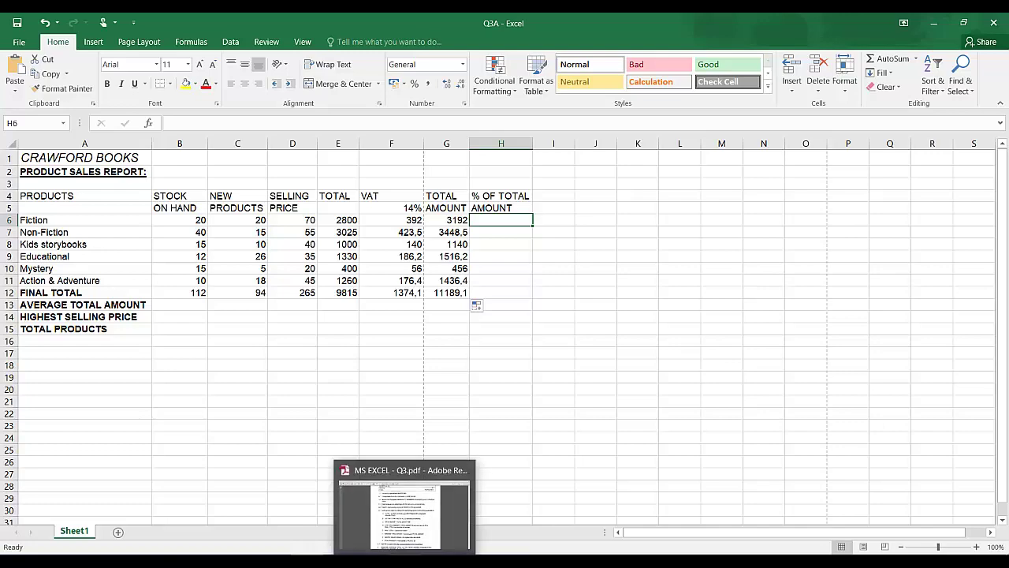
left_click(403, 508)
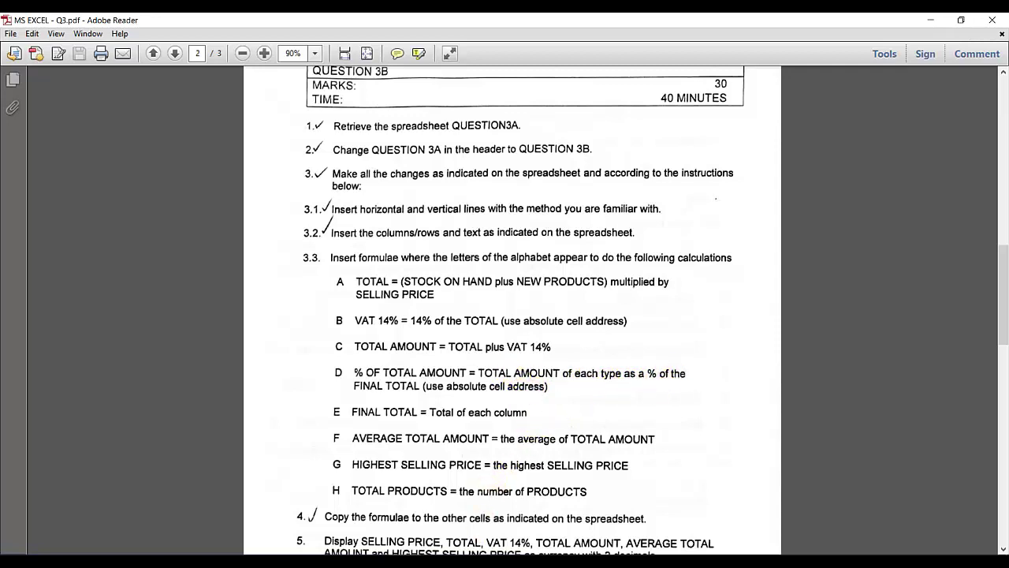
key("alt+Tab")
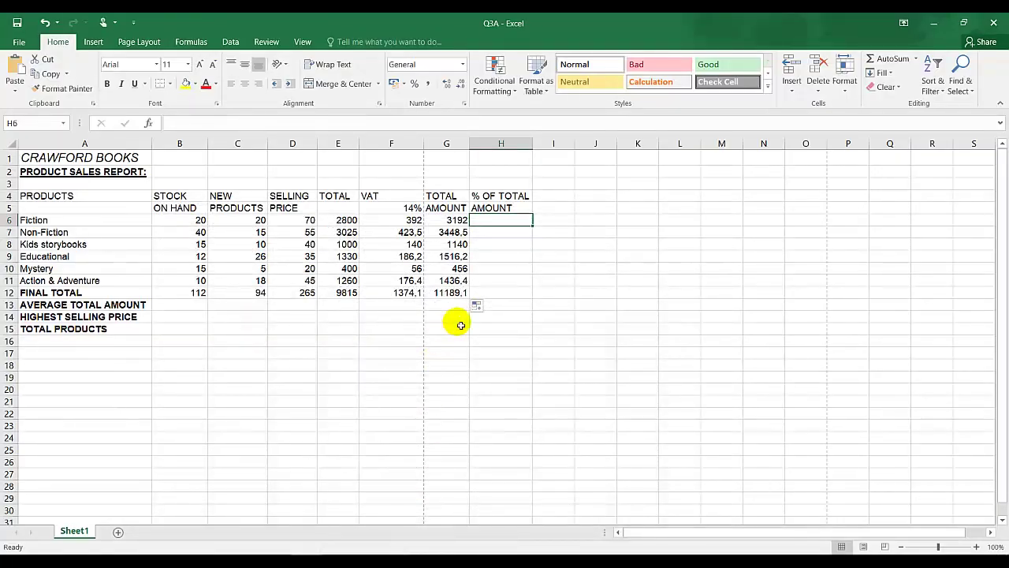
type("=")
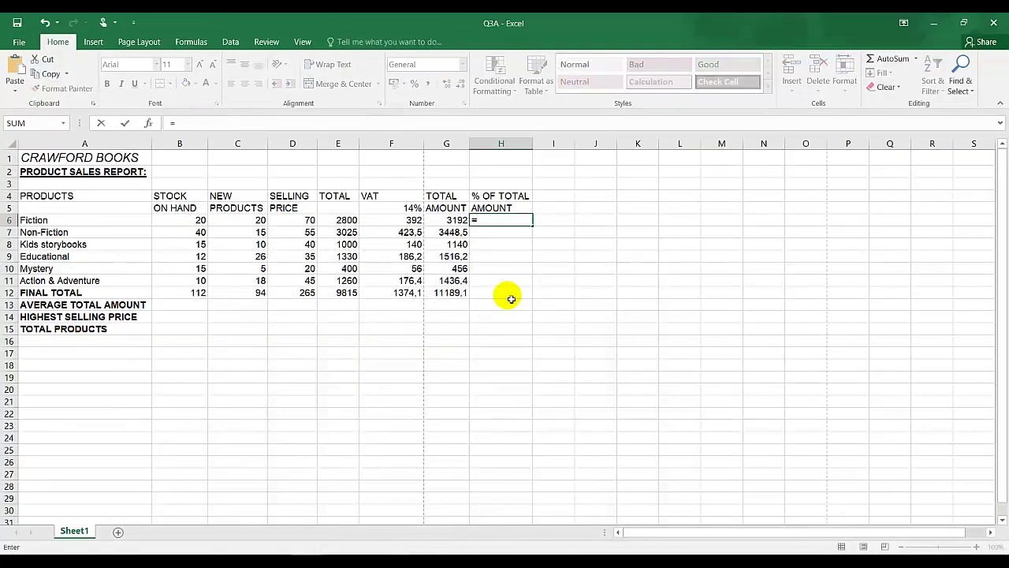
left_click(456, 221)
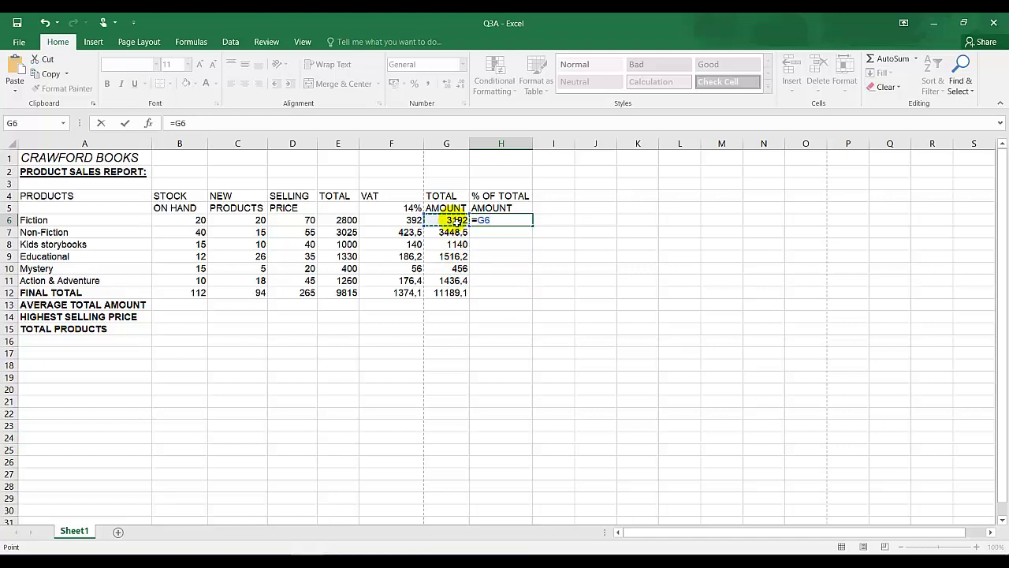
type("/")
left_click(453, 298)
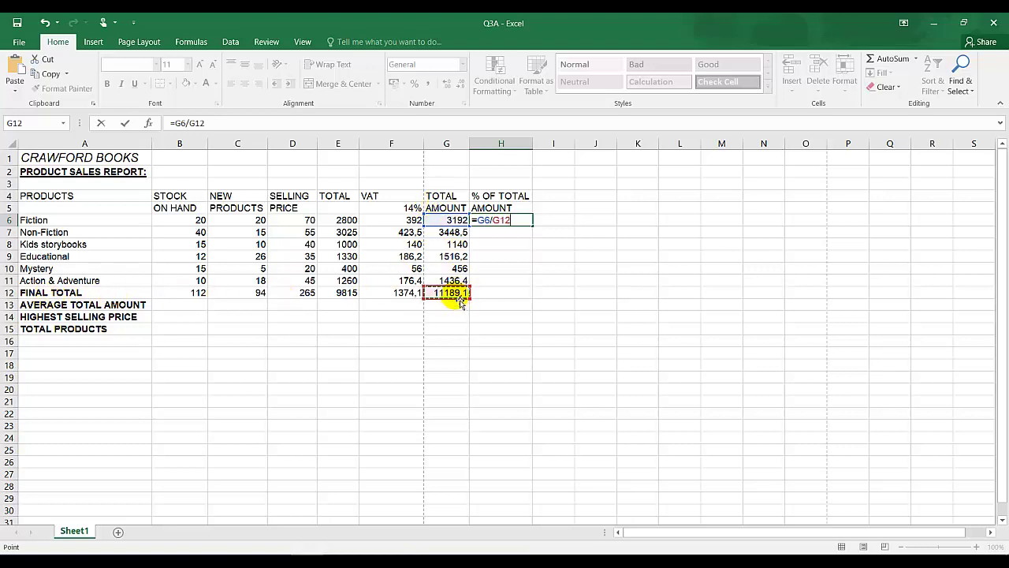
key("F4")
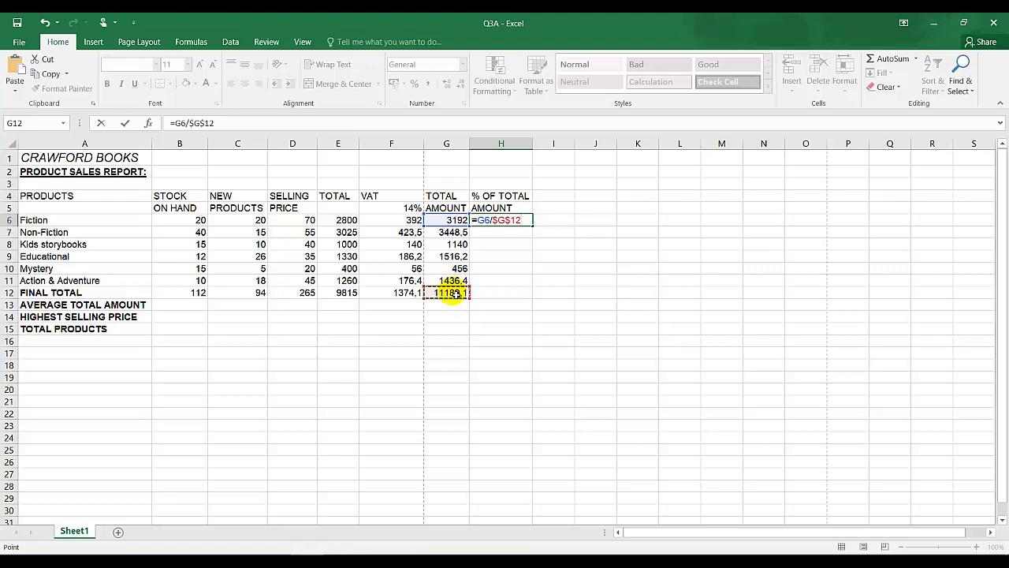
key("Return")
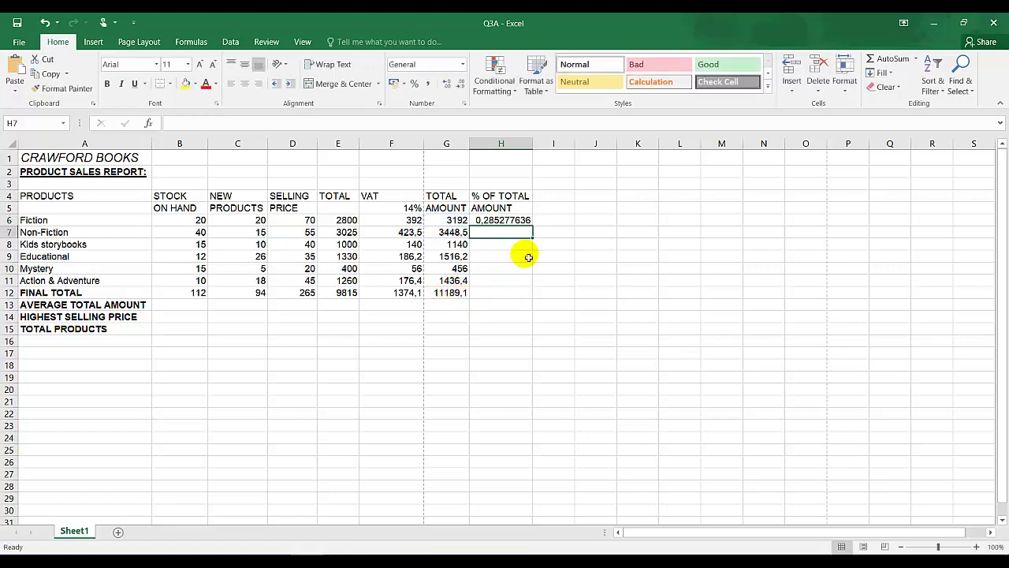
left_click(507, 221)
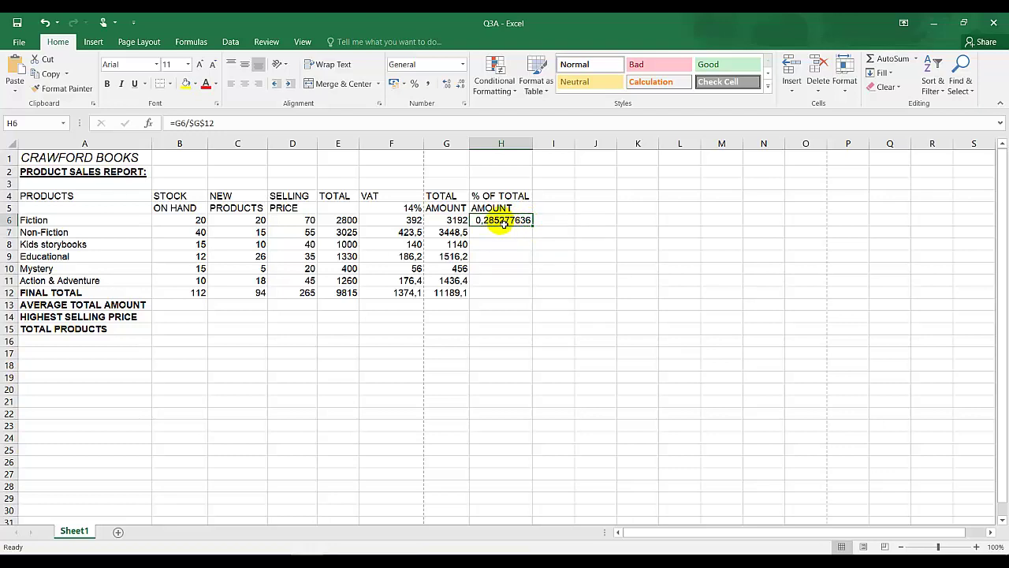
Format H6 as a percentage and copy its formula down to H12.
left_click(416, 85)
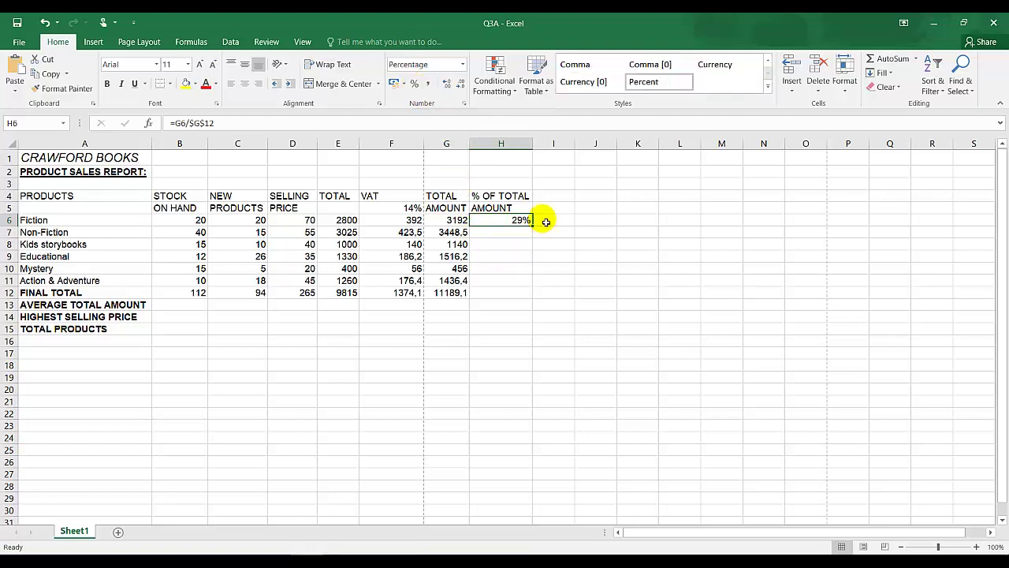
left_click_drag(534, 226, 527, 298)
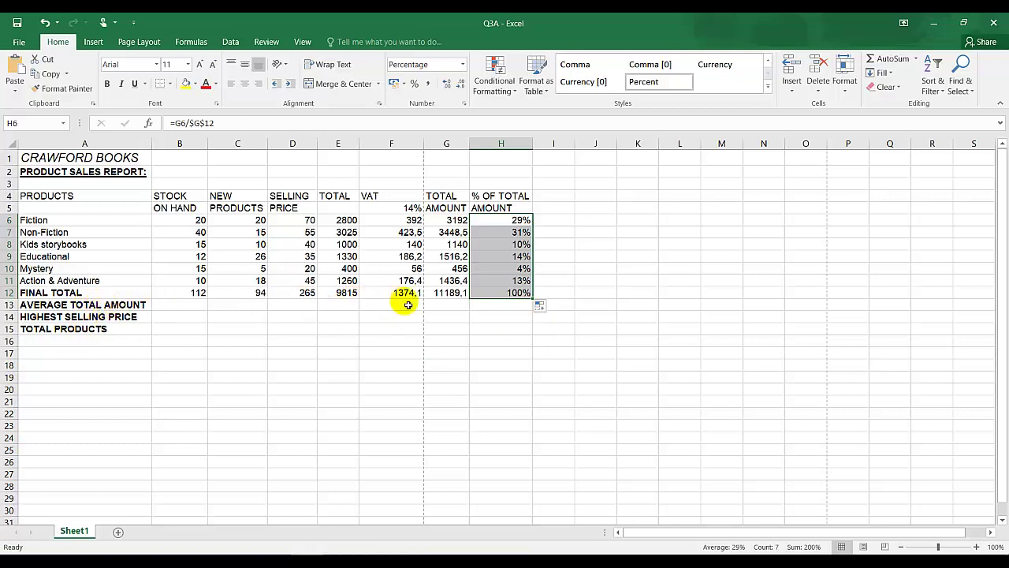
Enter =AVERAGE(G6:G11) in G13 for AVERAGE TOTAL AMOUNT and clear the formula that was automatically extended into H13.
left_click(450, 309)
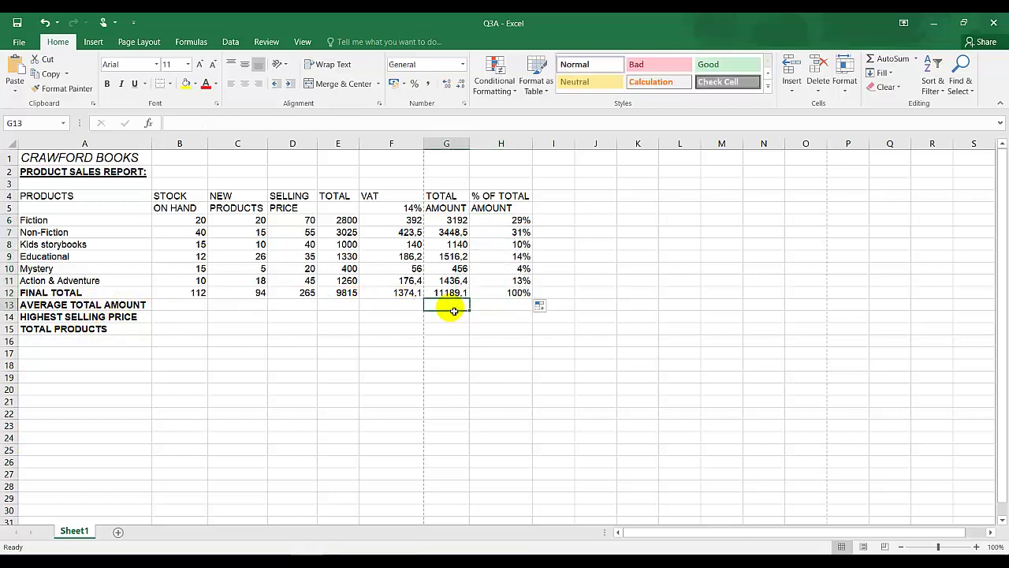
type("=")
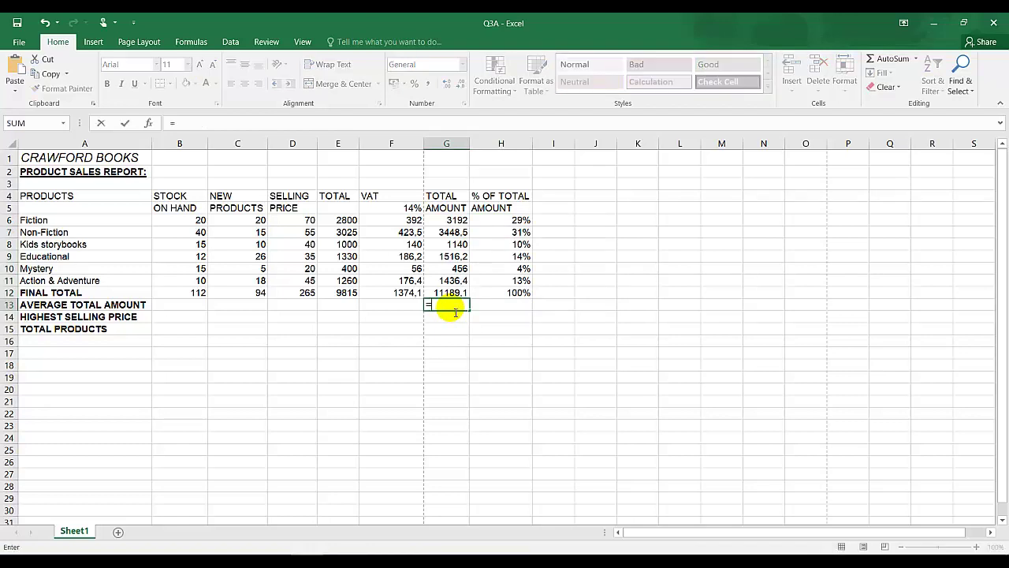
type("AV")
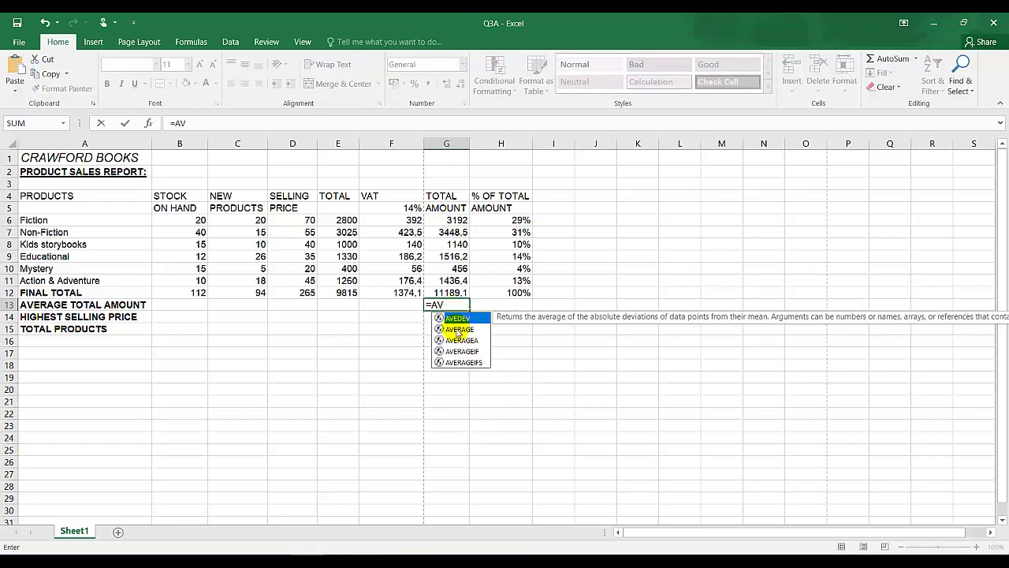
left_click(461, 333)
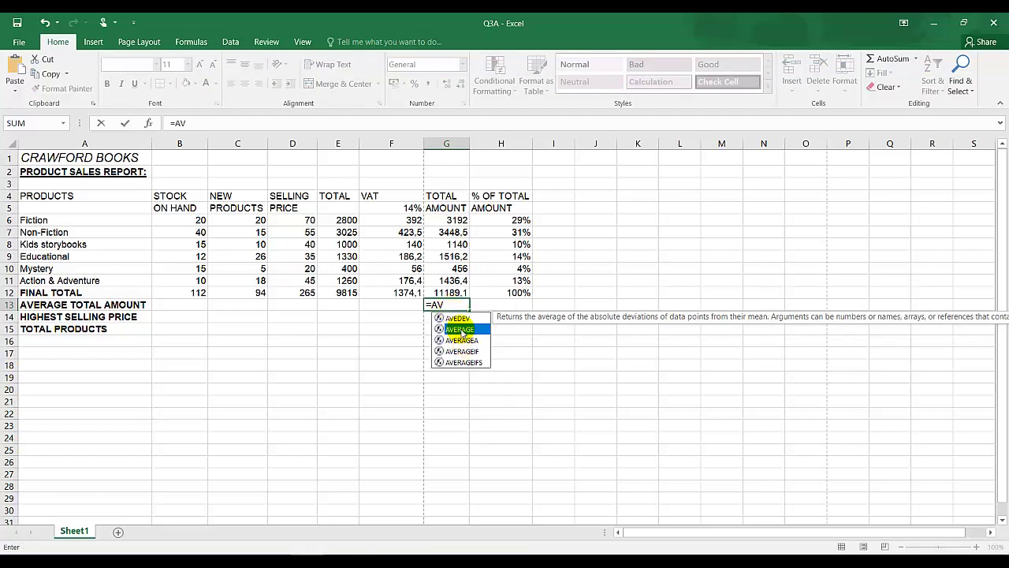
double_click(461, 329)
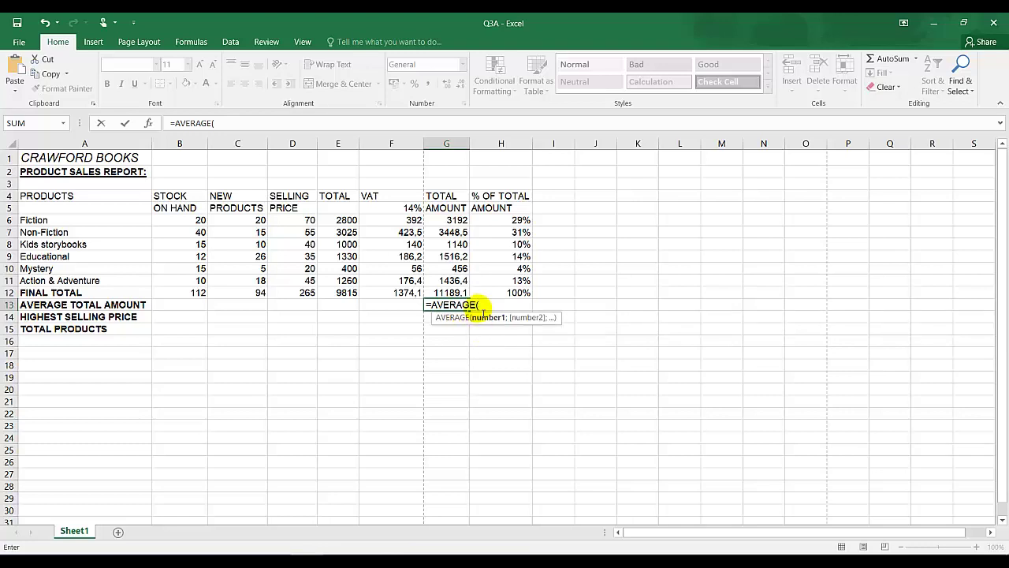
left_click(456, 224)
left_click_drag(455, 224, 460, 280)
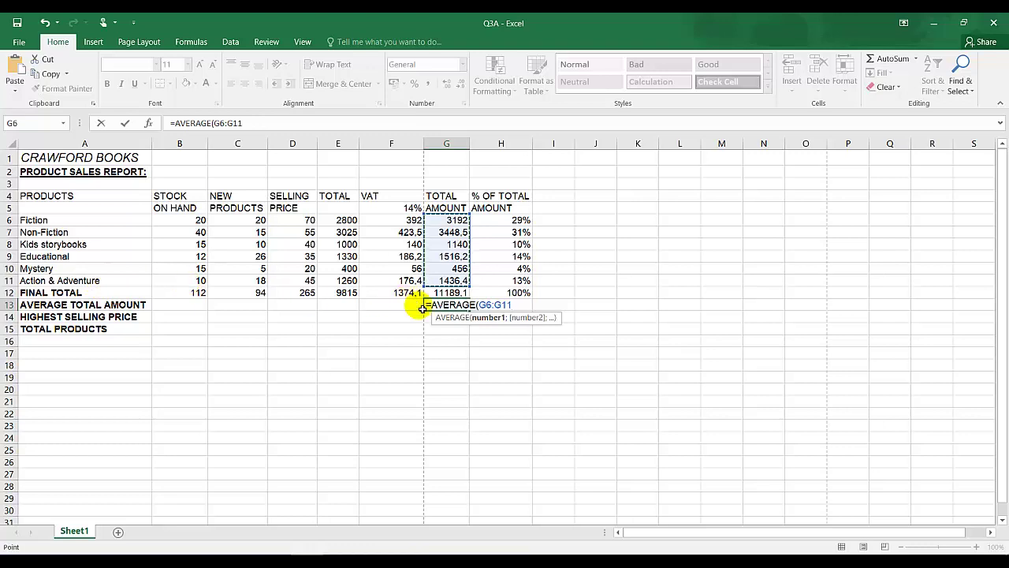
type(")")
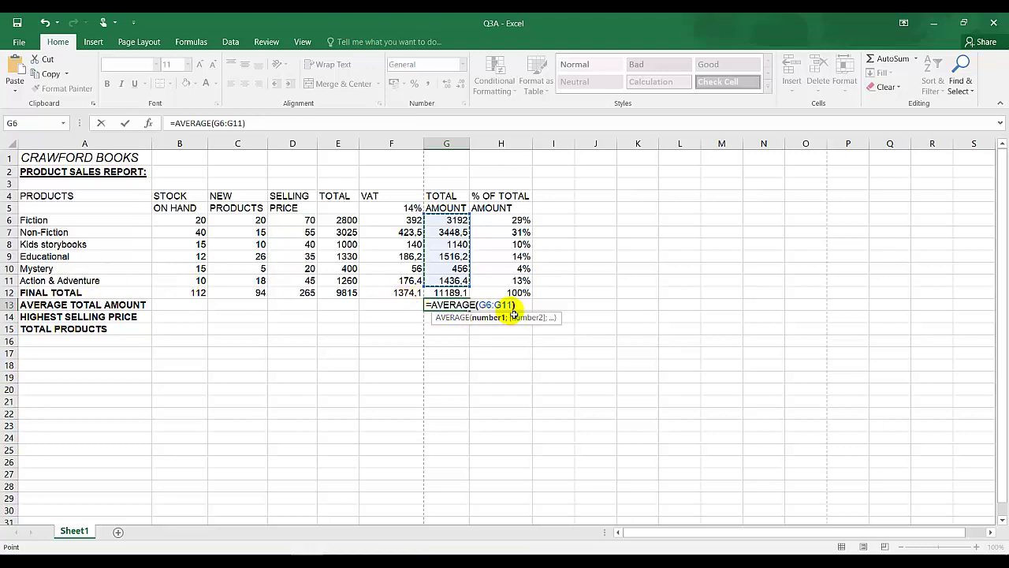
key("Return")
left_click(513, 306)
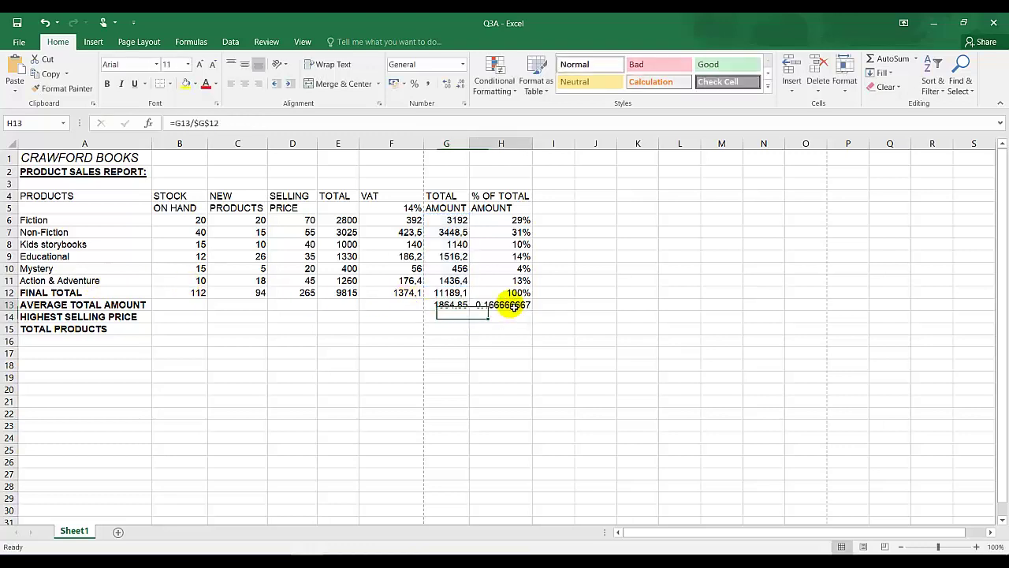
key("Delete")
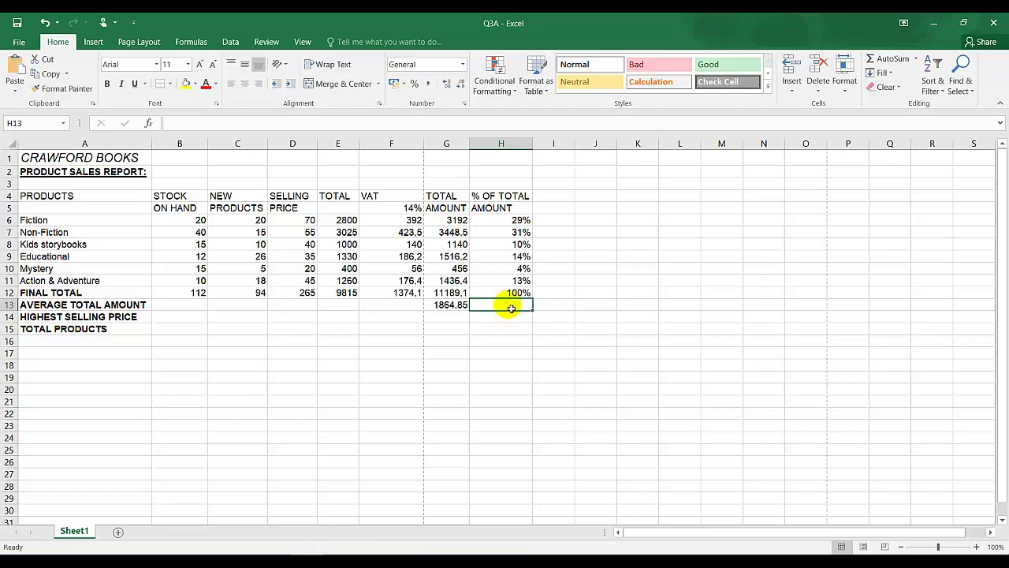
Enter the MAX function over the selling prices D6:D11 in D14.
left_click(293, 317)
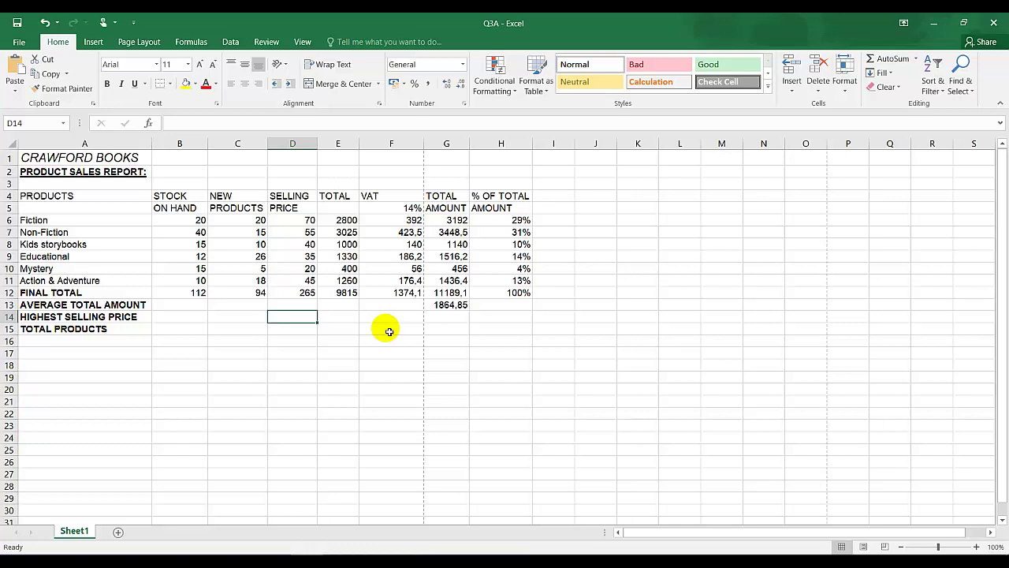
type("=")
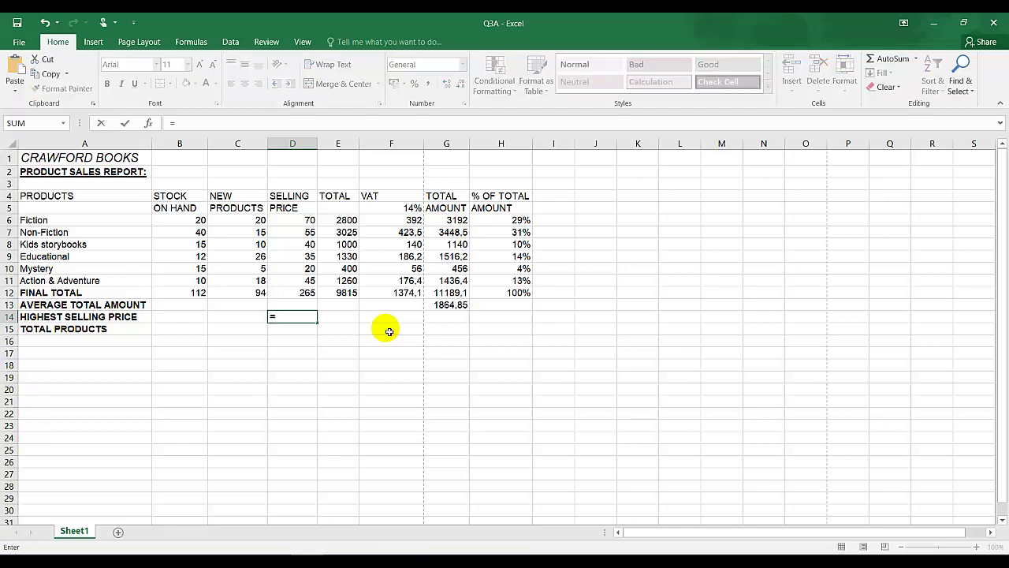
type("MA")
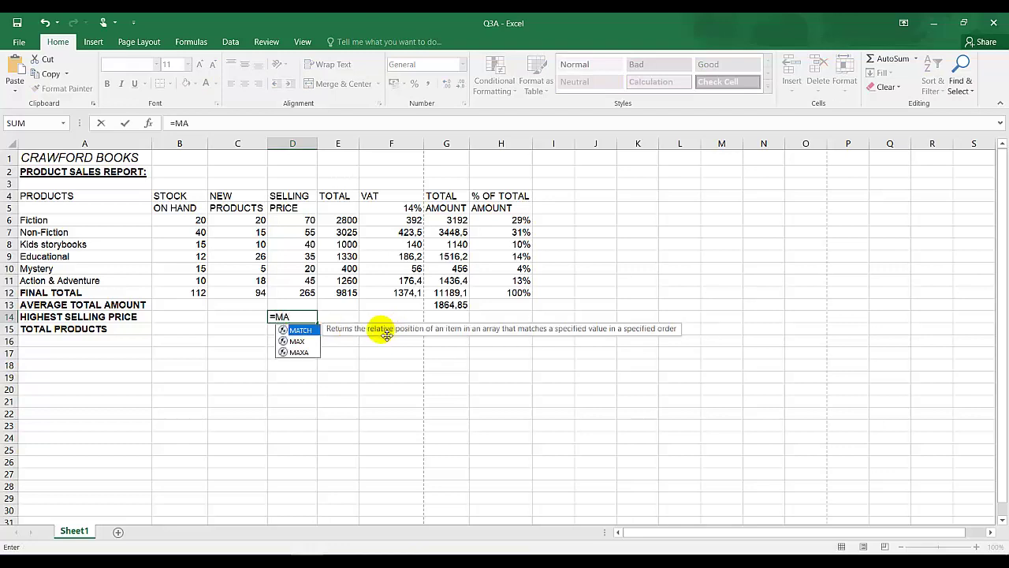
left_click(298, 342)
double_click(301, 343)
left_click_drag(309, 221, 311, 285)
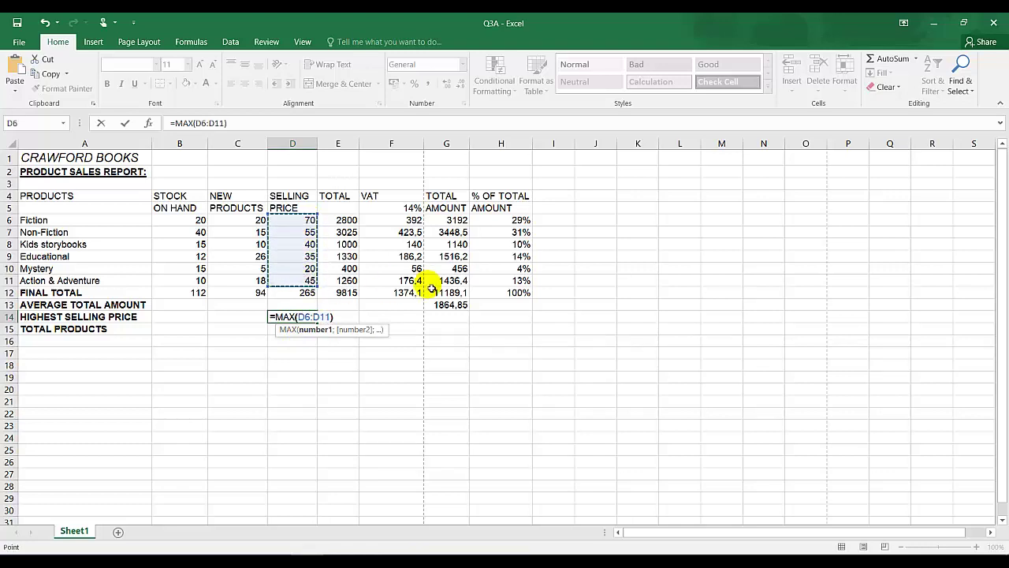
key("Return")
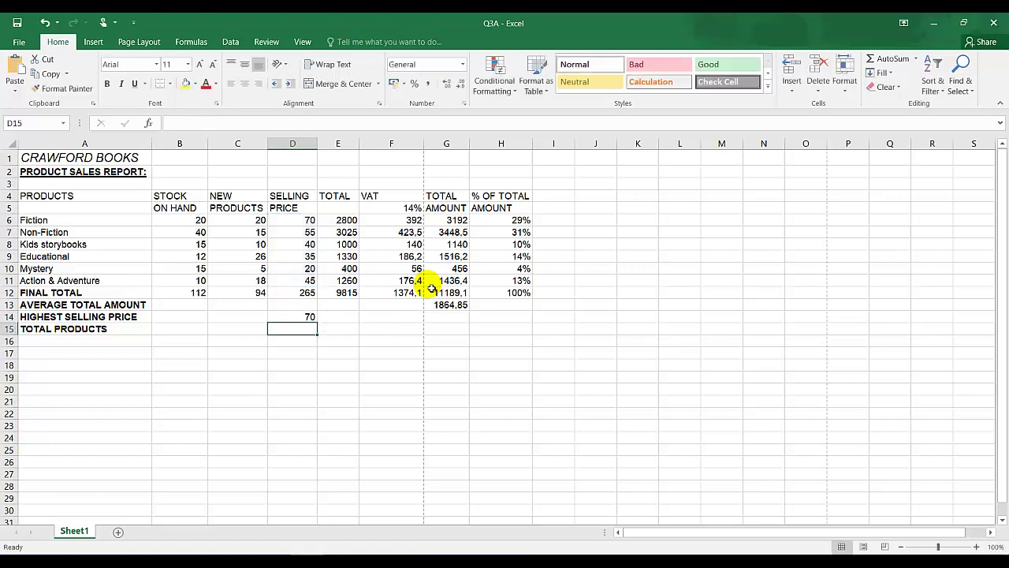
View the functions offered under AutoSum and clear the HIGHEST SELLING PRICE formula from D14.
left_click(299, 317)
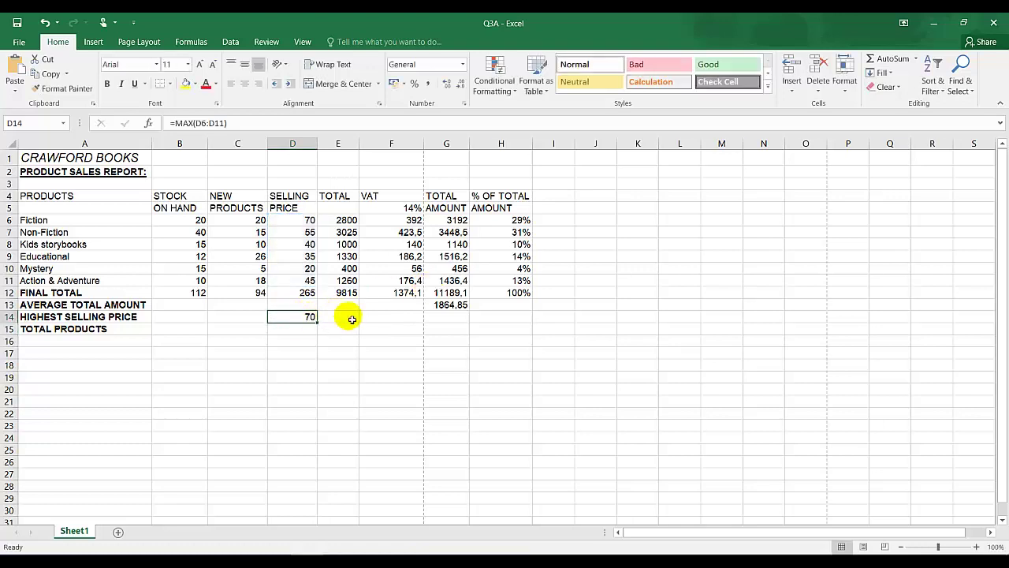
left_click(916, 58)
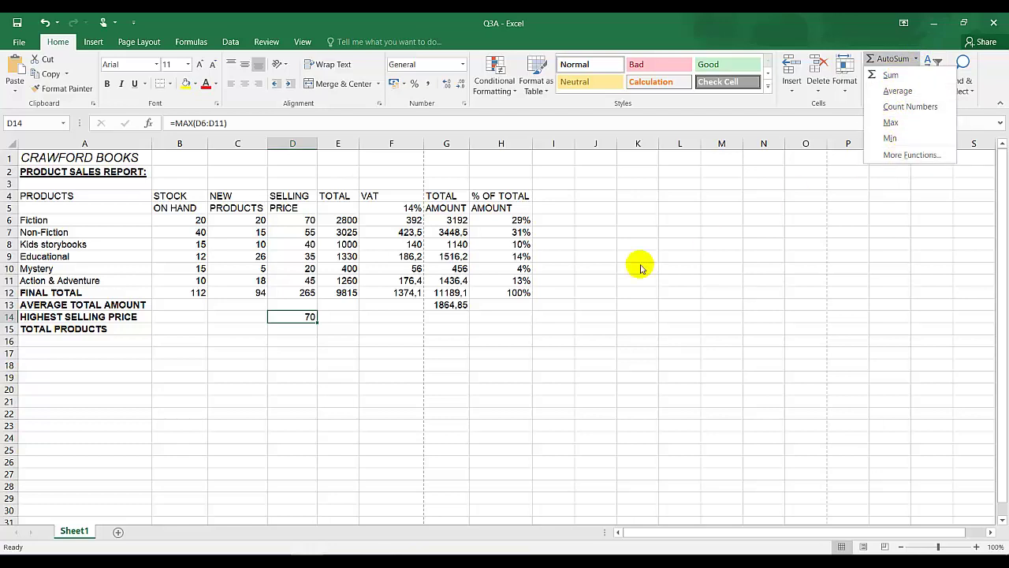
left_click(379, 368)
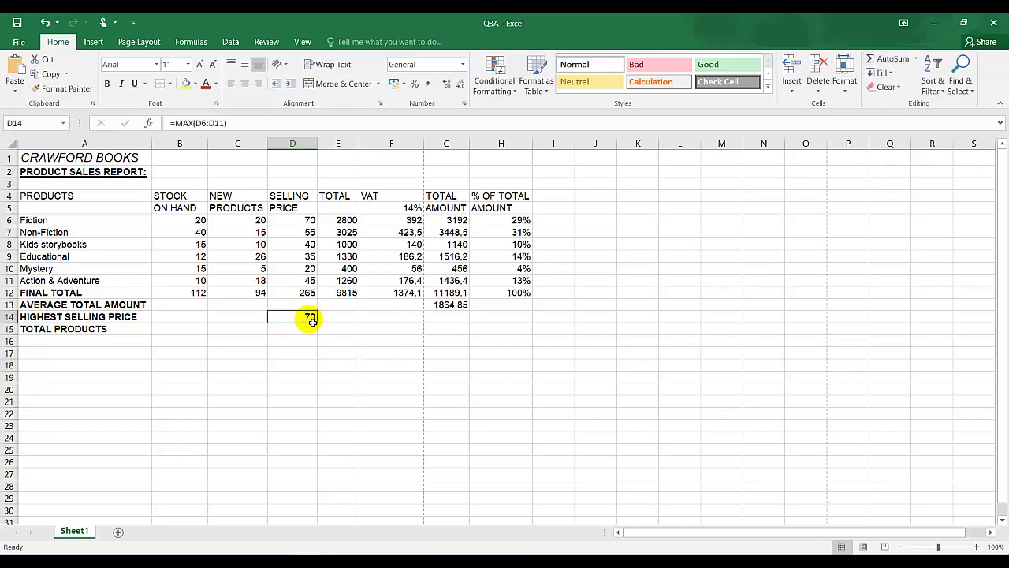
key("Delete")
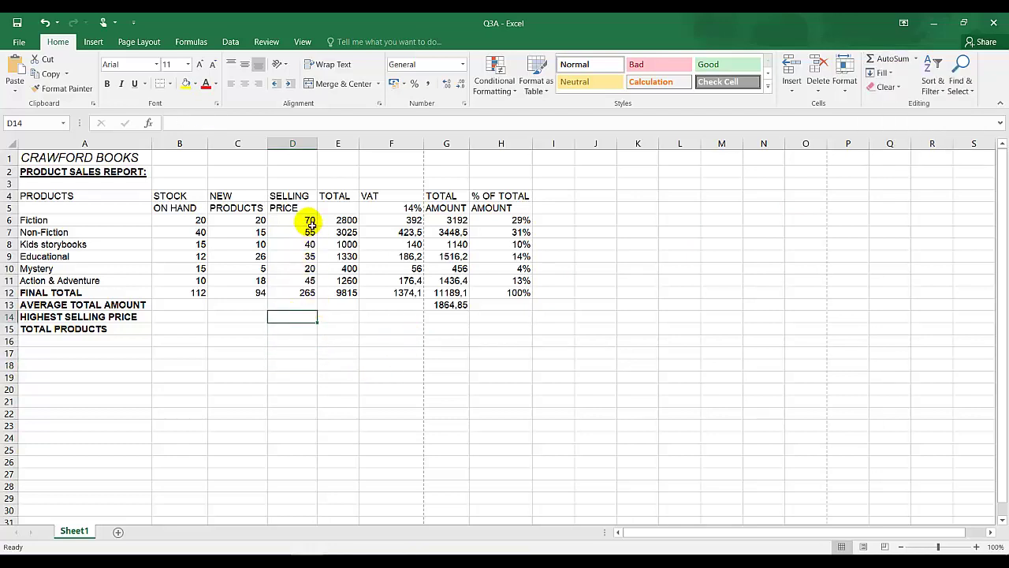
left_click_drag(311, 222, 309, 280)
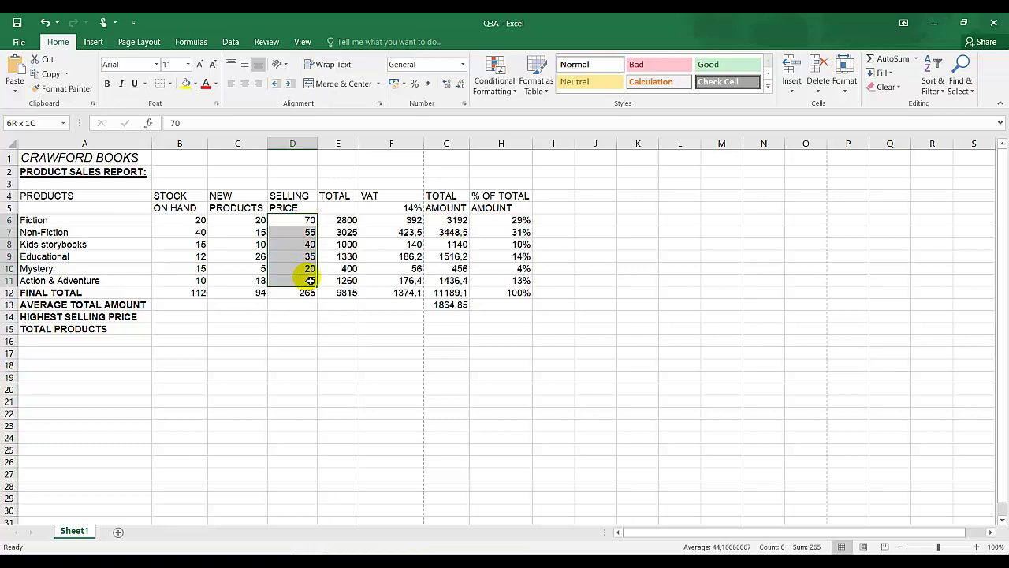
left_click(300, 328)
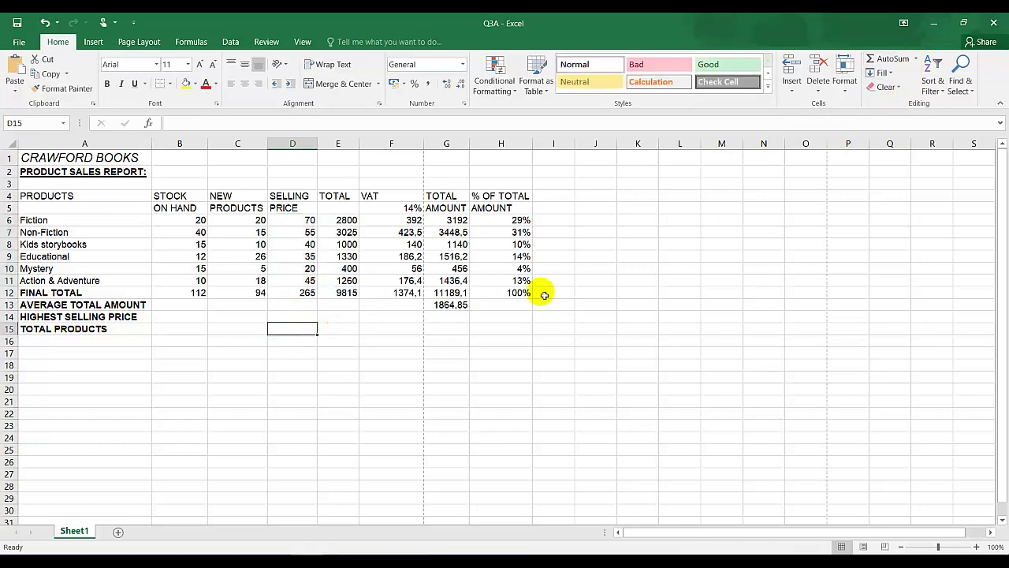
Enter =MAX(D6:D11) in D14 for HIGHEST SELLING PRICE.
left_click(290, 319)
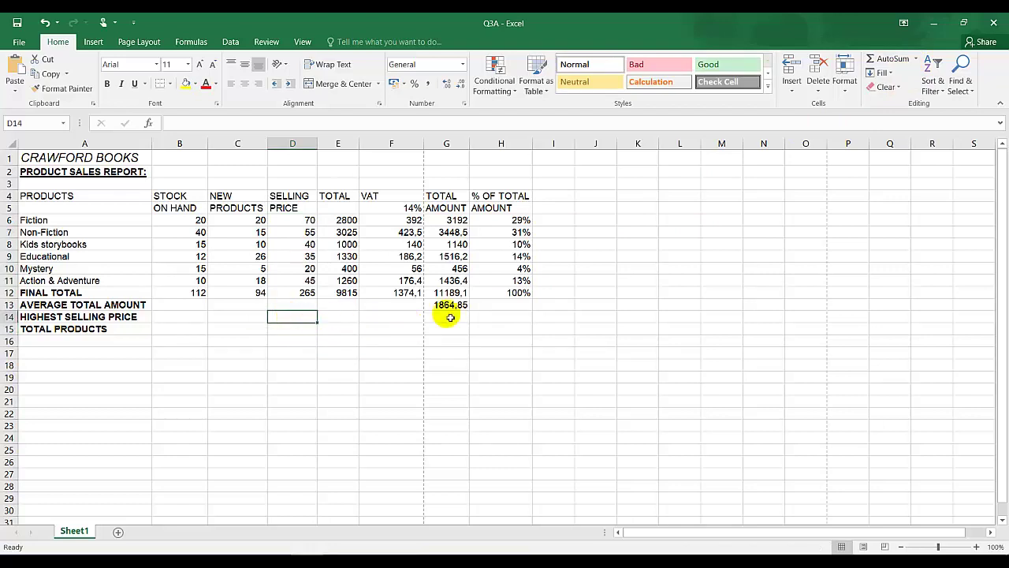
left_click(916, 60)
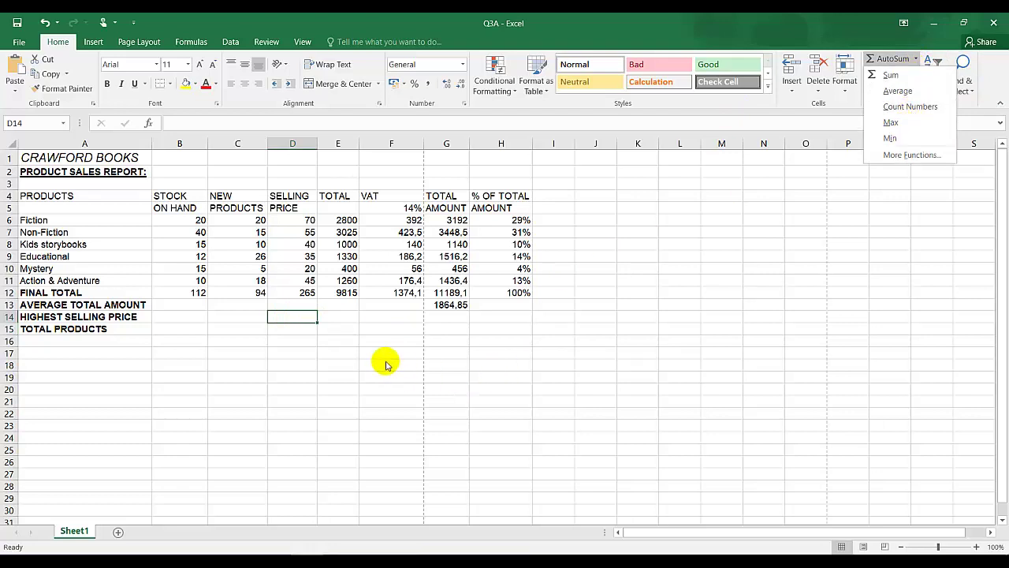
left_click(299, 314)
type("=MAX")
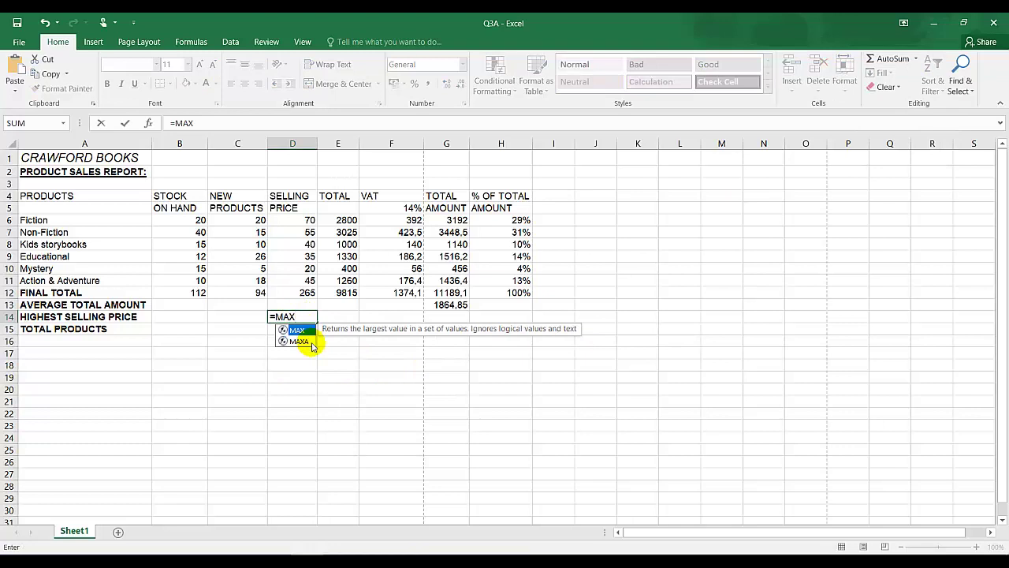
double_click(296, 330)
left_click_drag(305, 221, 311, 282)
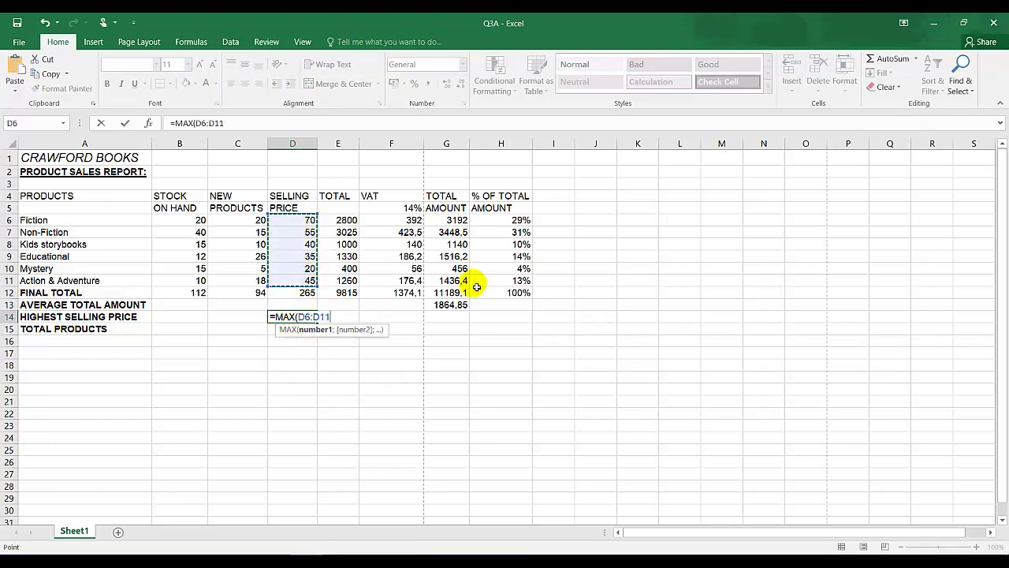
key("Return")
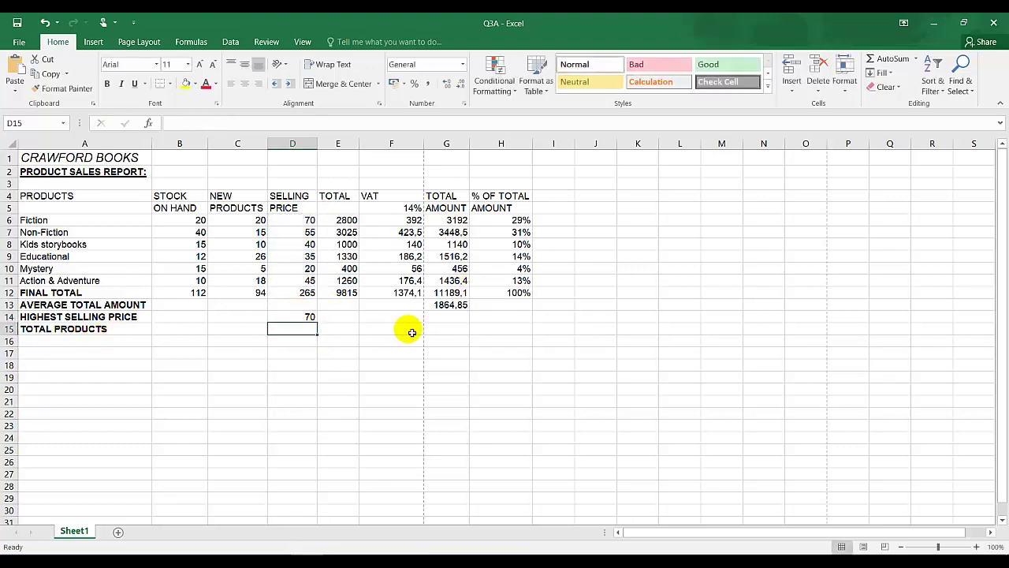
Enter =COUNT(H6:H11) in H15 to count the products for TOTAL PRODUCTS.
left_click(514, 328)
left_click_drag(33, 220, 43, 282)
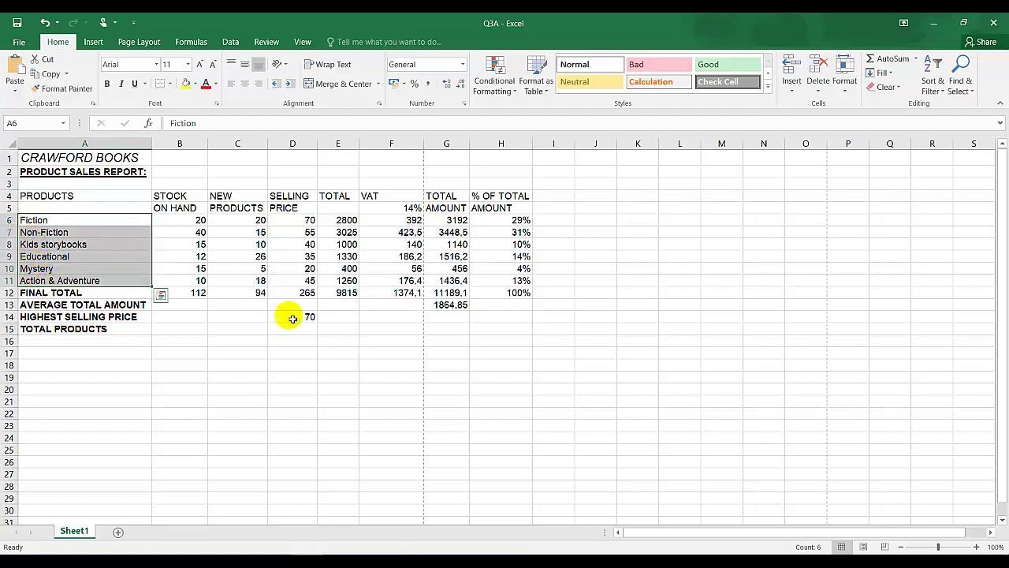
left_click(498, 330)
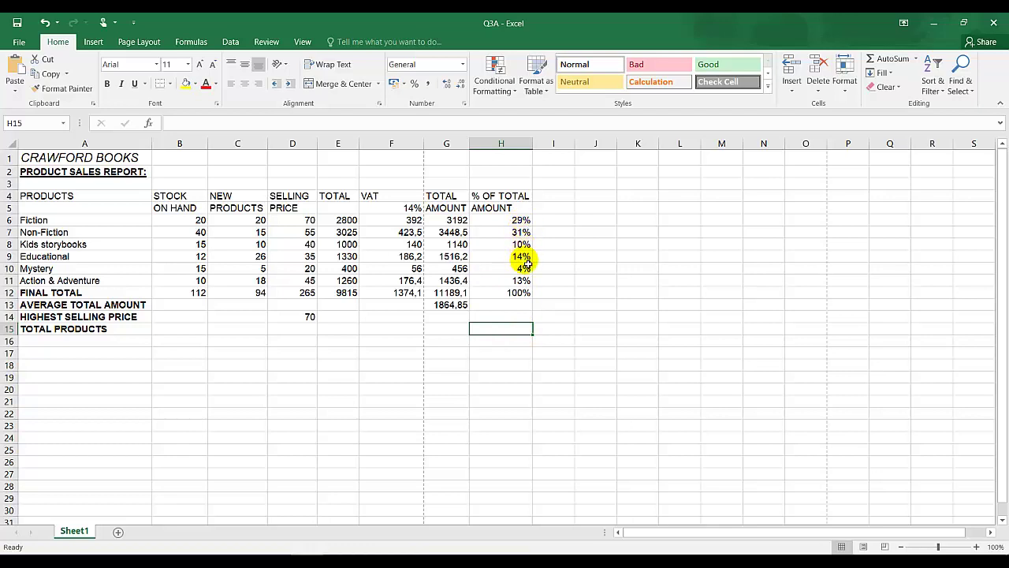
type("=COUN")
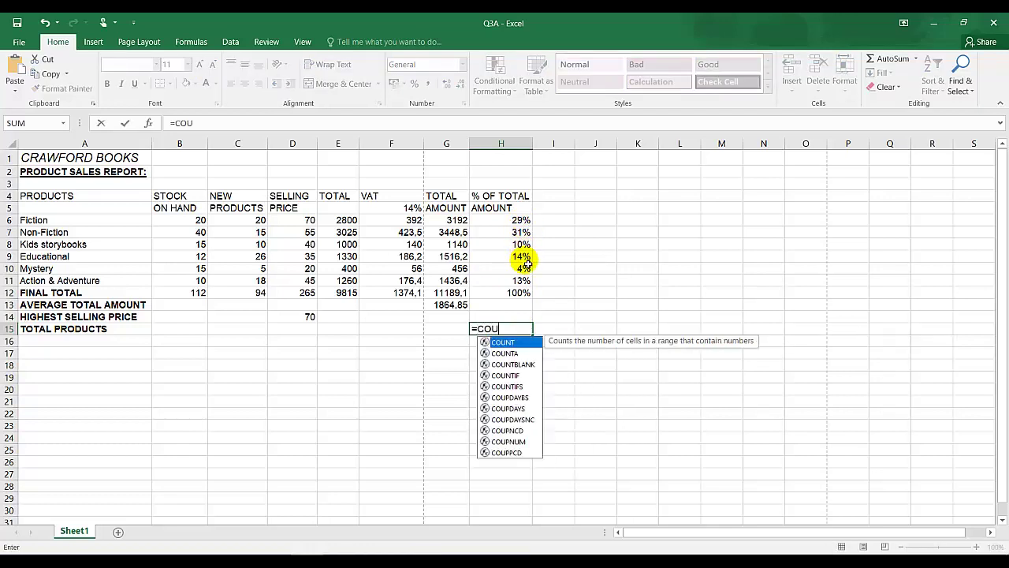
double_click(498, 344)
left_click_drag(520, 220, 520, 282)
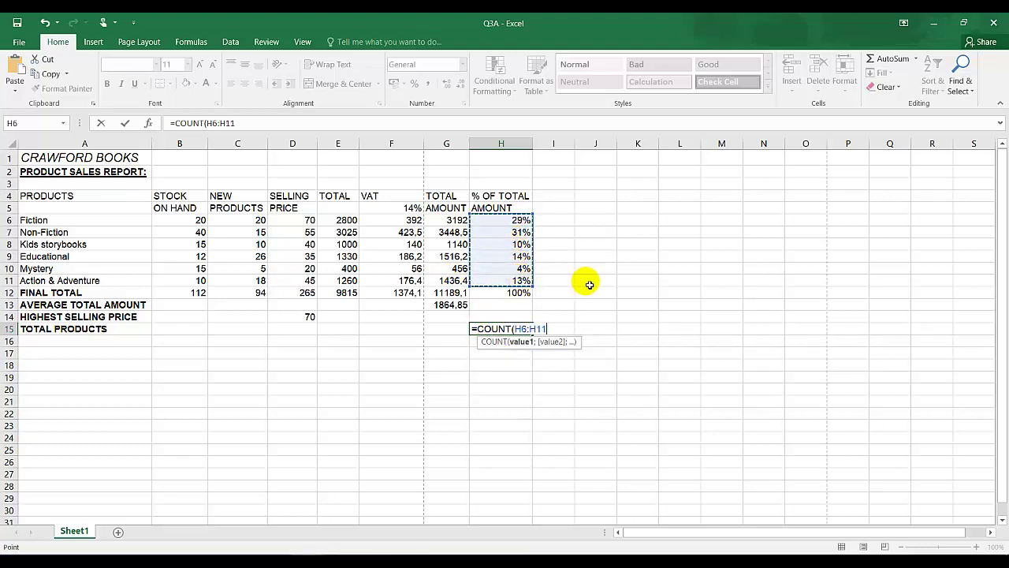
type(")")
key("Return")
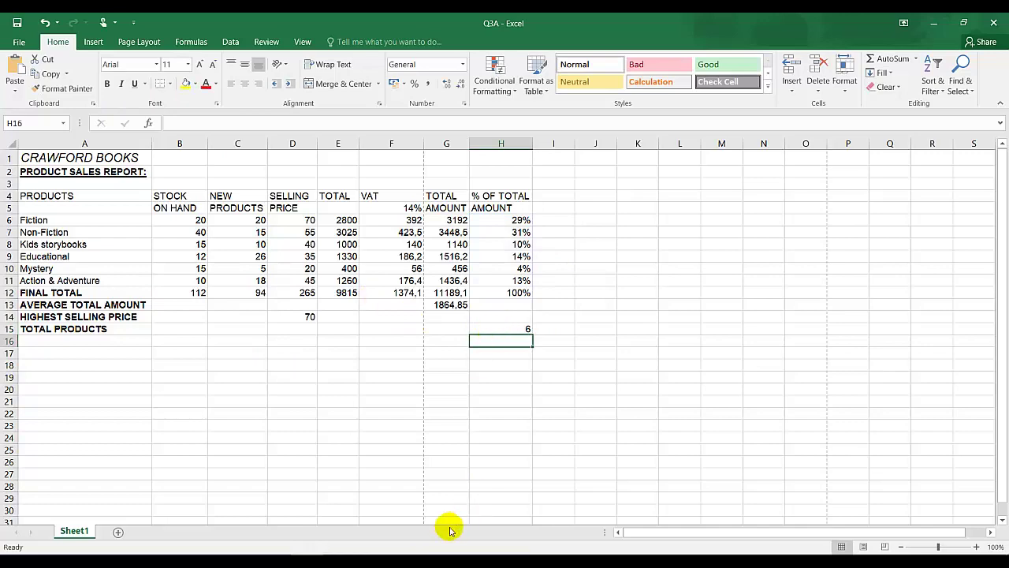
Switch to the PDF and check the remaining QUESTION 3B instructions and the formula positions on the marked-up spreadsheet.
mouse_move(409, 550)
left_click(414, 517)
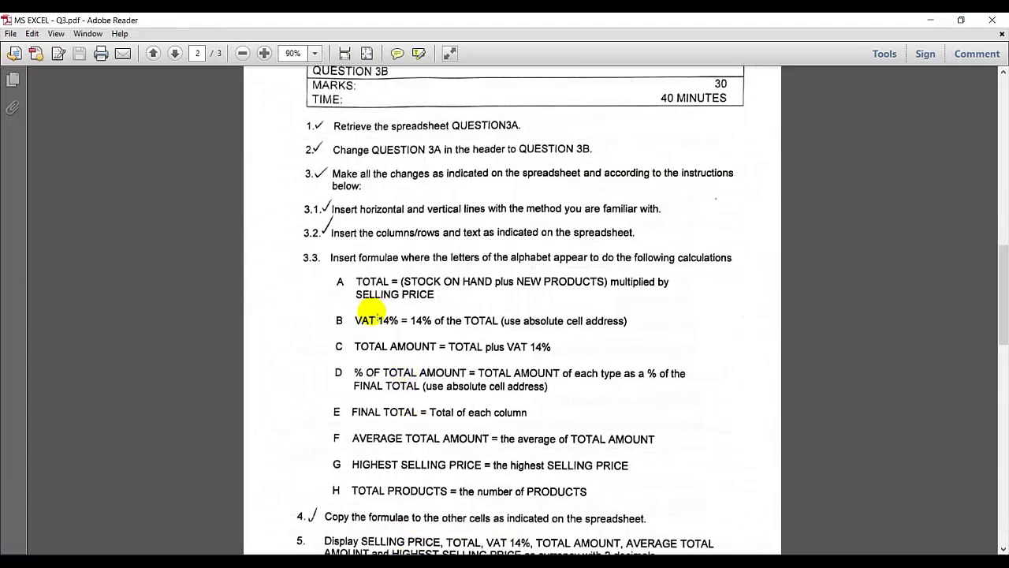
scroll(370, 322, "down", 3)
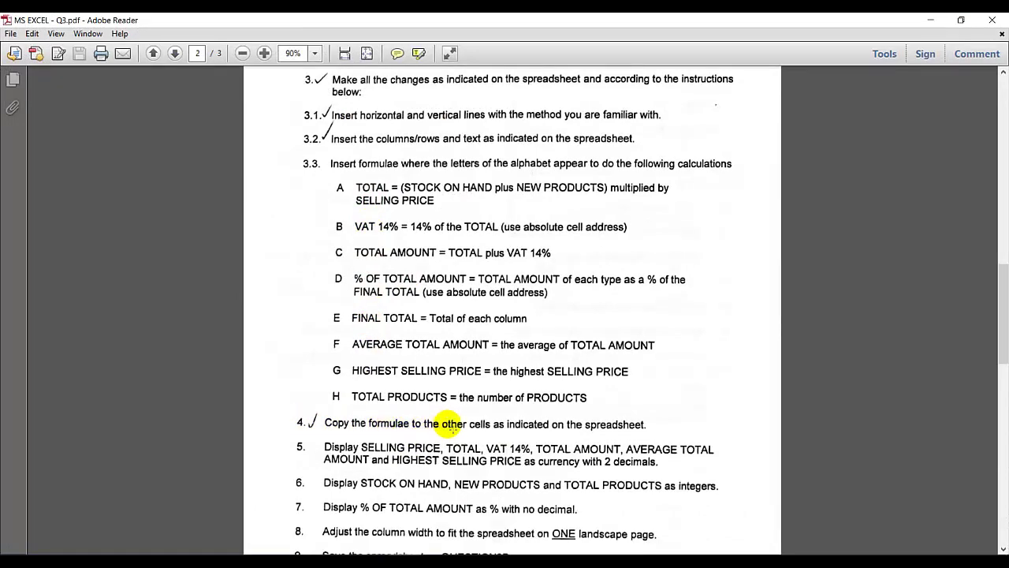
scroll(511, 415, "down", 7)
scroll(511, 416, "down", 15)
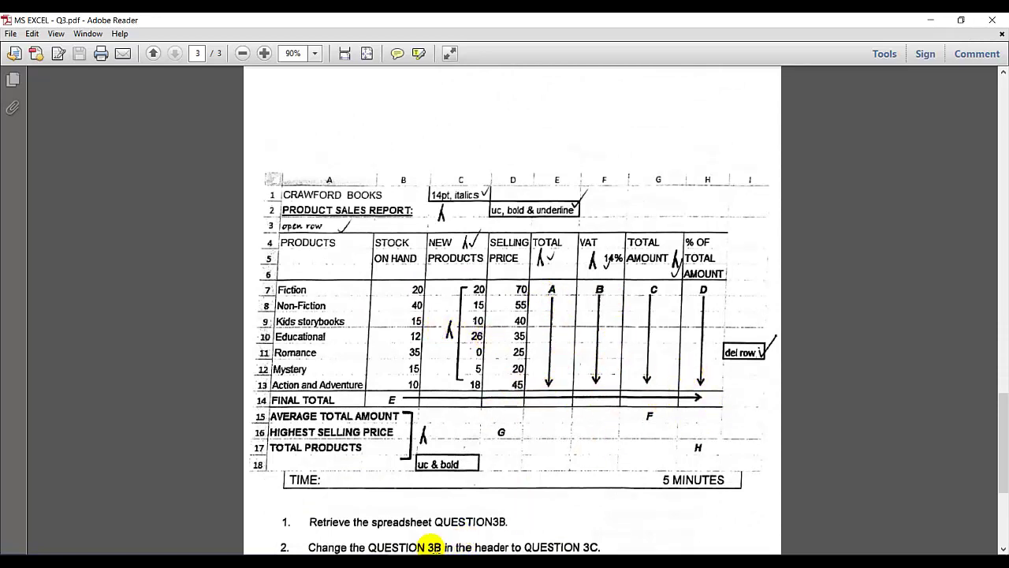
Check the formatting instructions in the PDF, switch to Excel and format D6:G14 as Currency with two decimals.
scroll(433, 544, "up", 6)
scroll(433, 541, "up", 8)
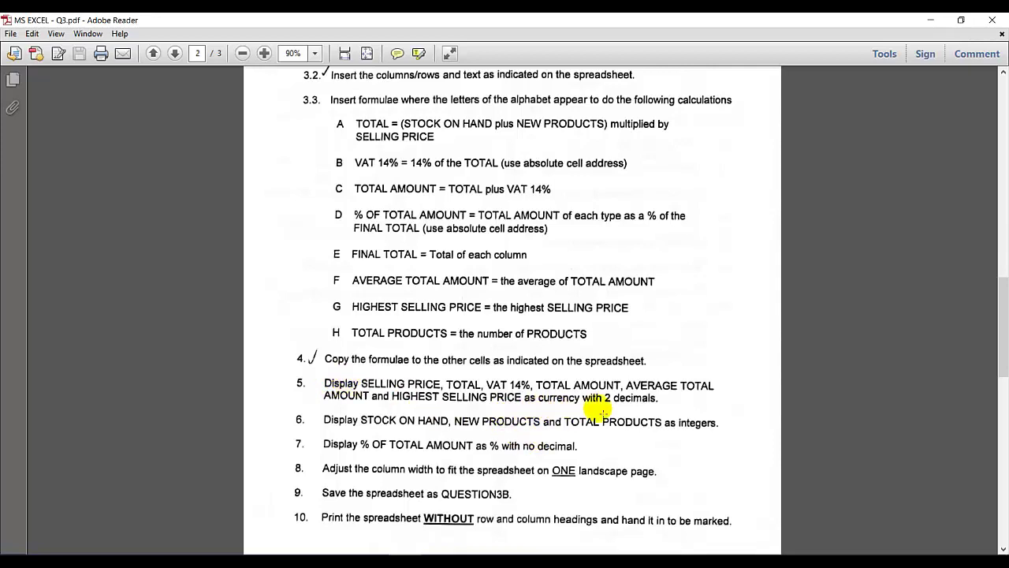
left_click(418, 561)
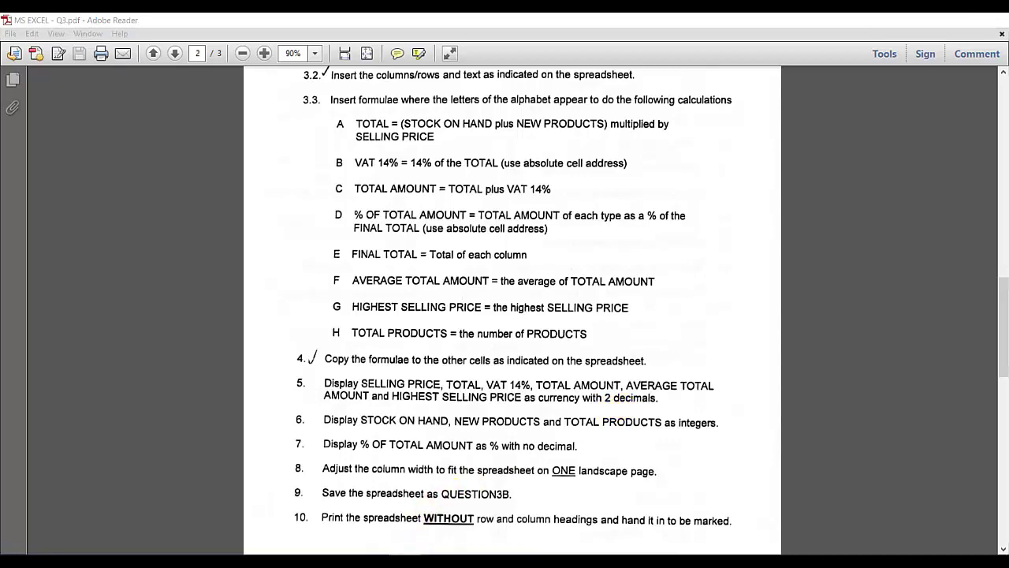
left_click_drag(306, 223, 432, 321)
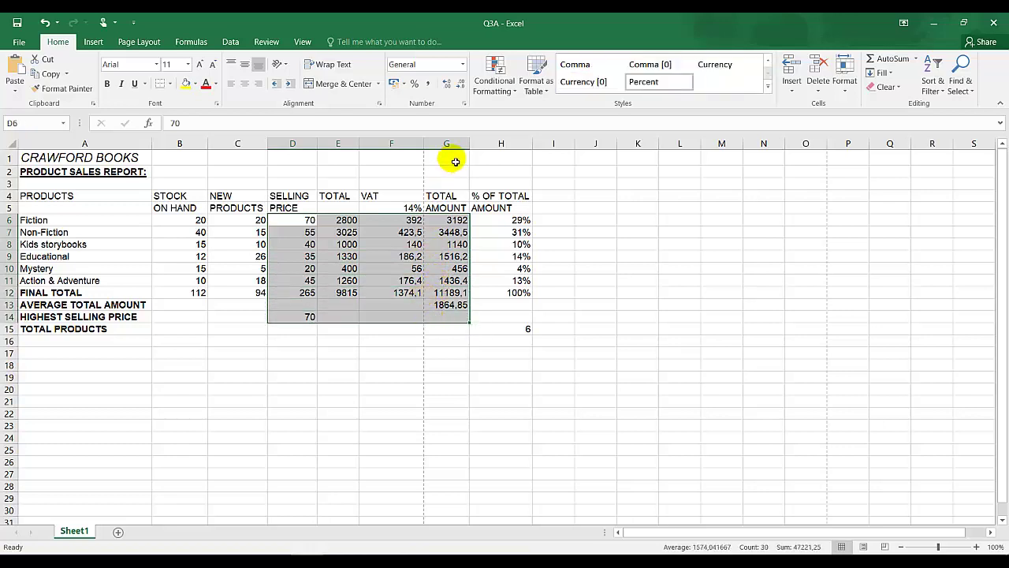
left_click(462, 65)
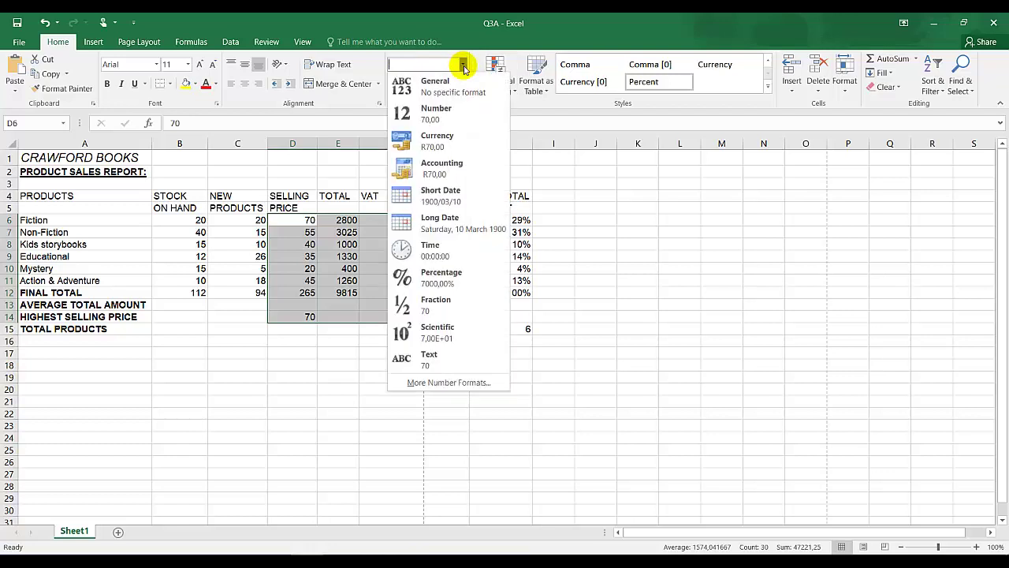
left_click(449, 147)
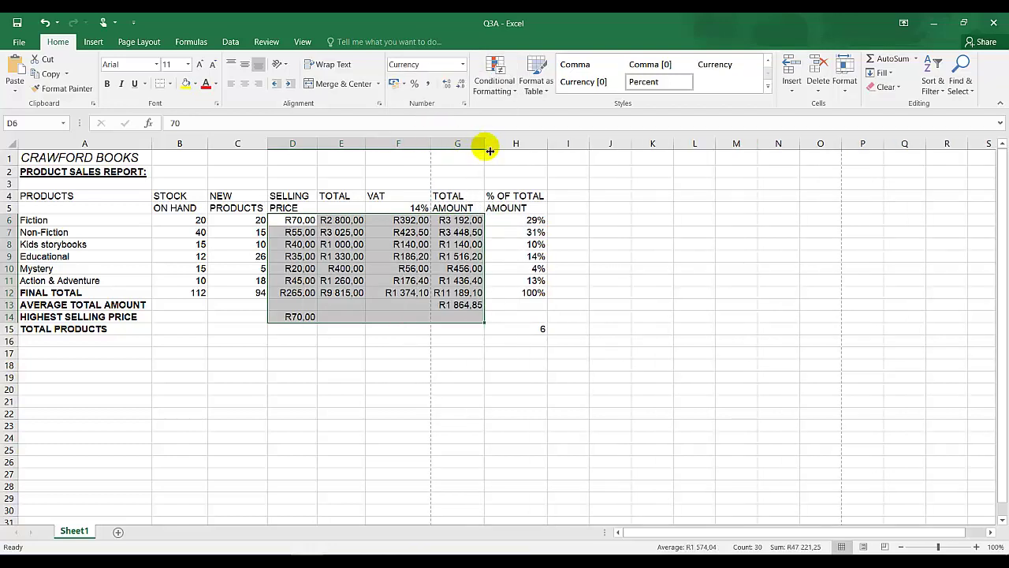
Narrow the TOTAL AMOUNT column until its values no longer fit, and auto-fit its width again.
left_click_drag(484, 144, 462, 144)
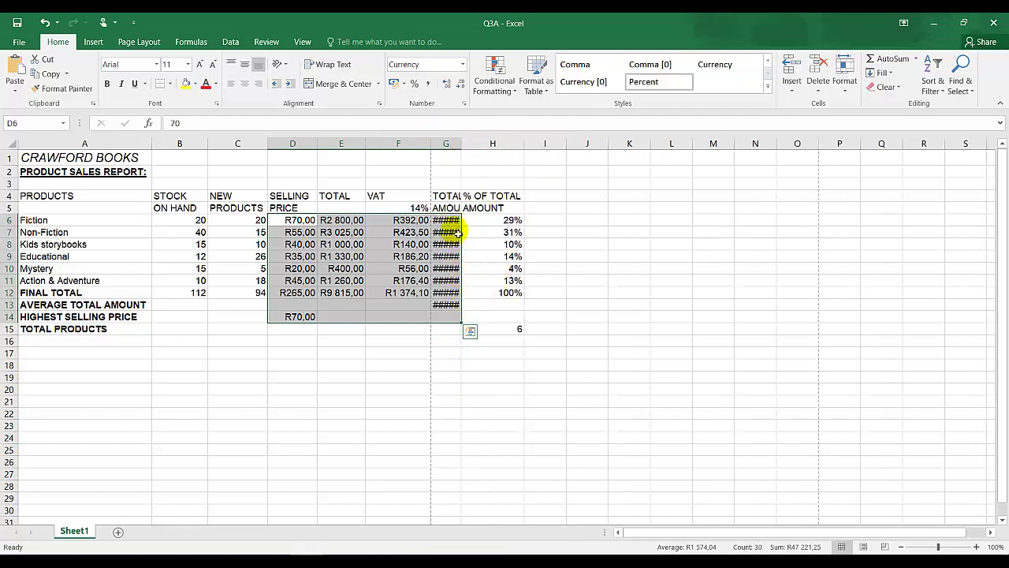
left_click_drag(462, 143, 466, 146)
double_click(466, 145)
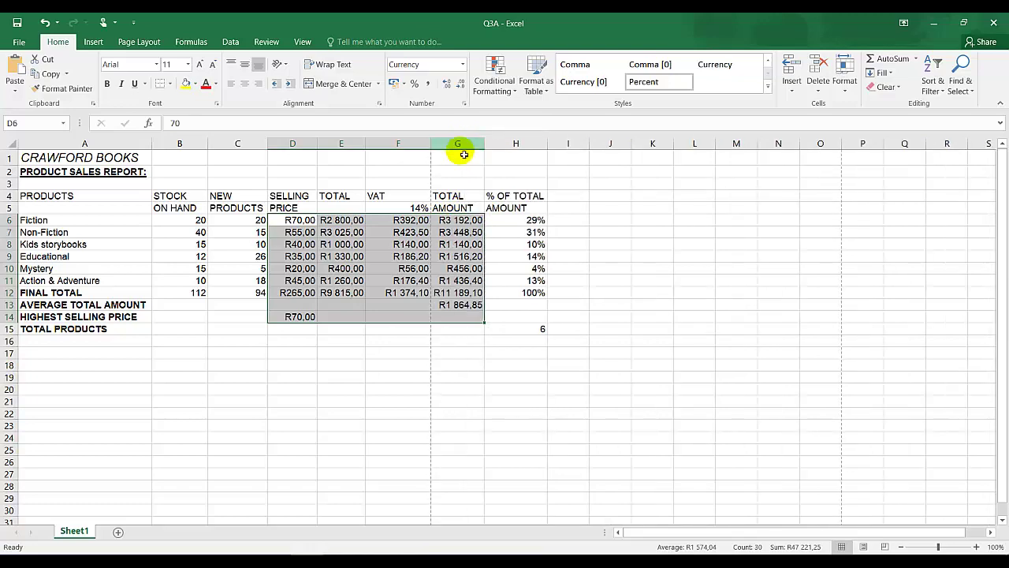
left_click(440, 364)
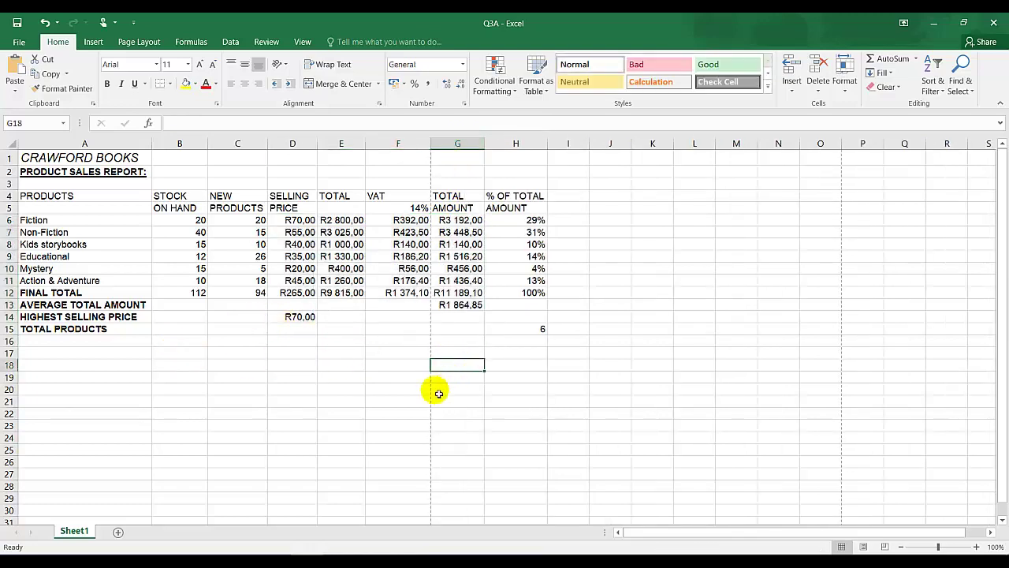
Read the integer instruction in the PDF and check the number formats of STOCK ON HAND, NEW PRODUCTS and TOTAL PRODUCTS in Excel.
key("alt+Tab")
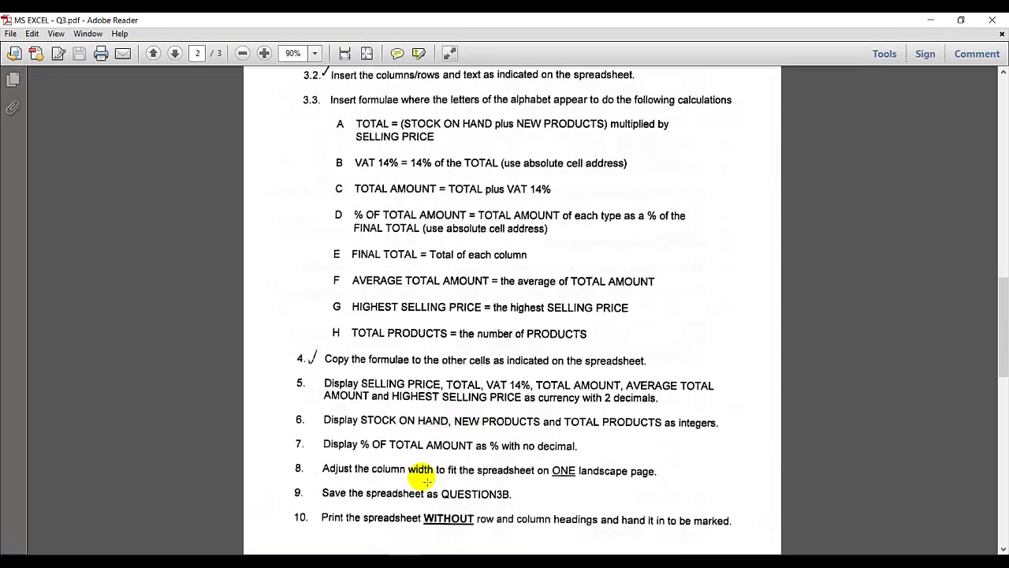
key("alt+Tab")
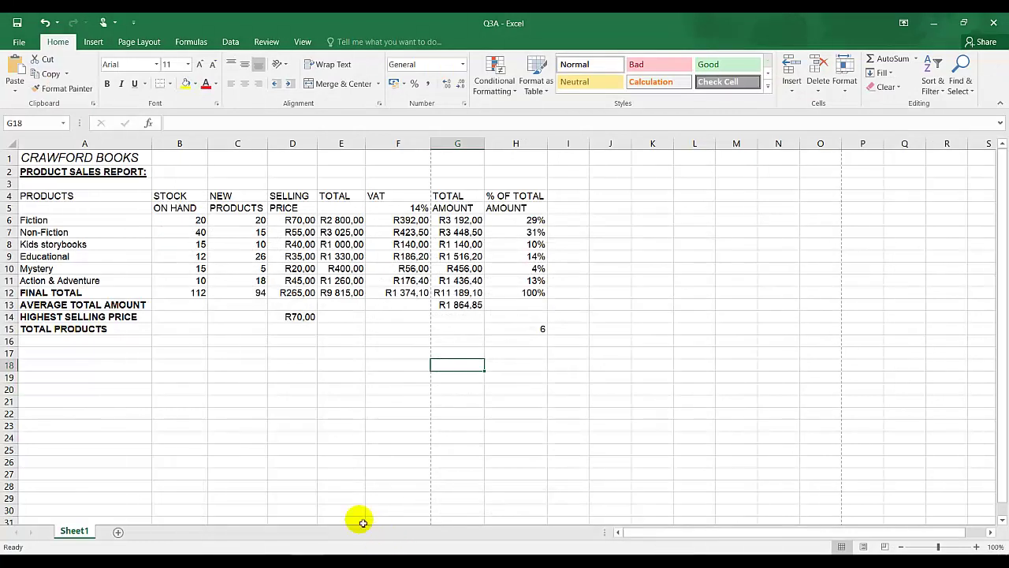
left_click(262, 353)
left_click_drag(193, 220, 237, 307)
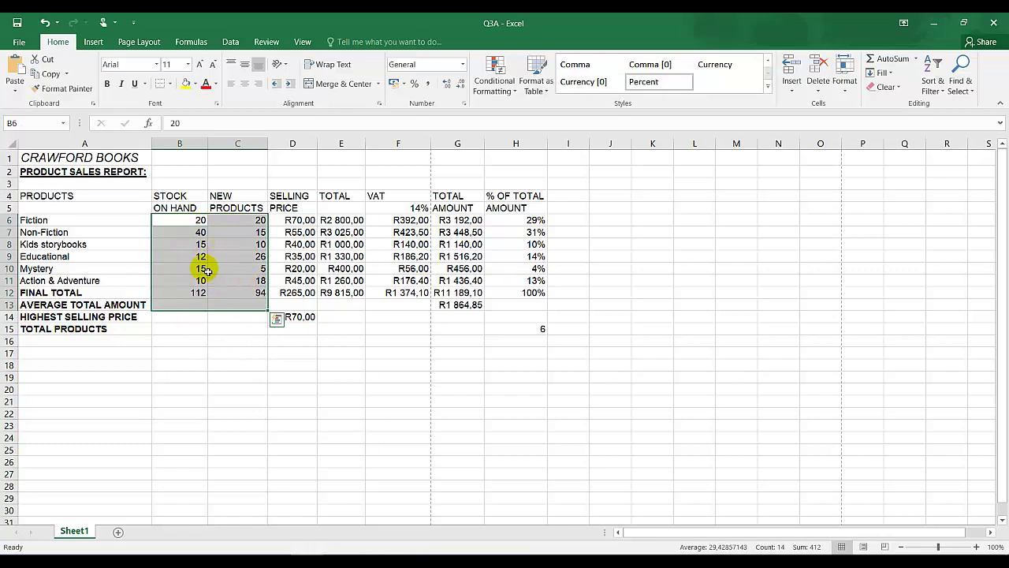
left_click(541, 331)
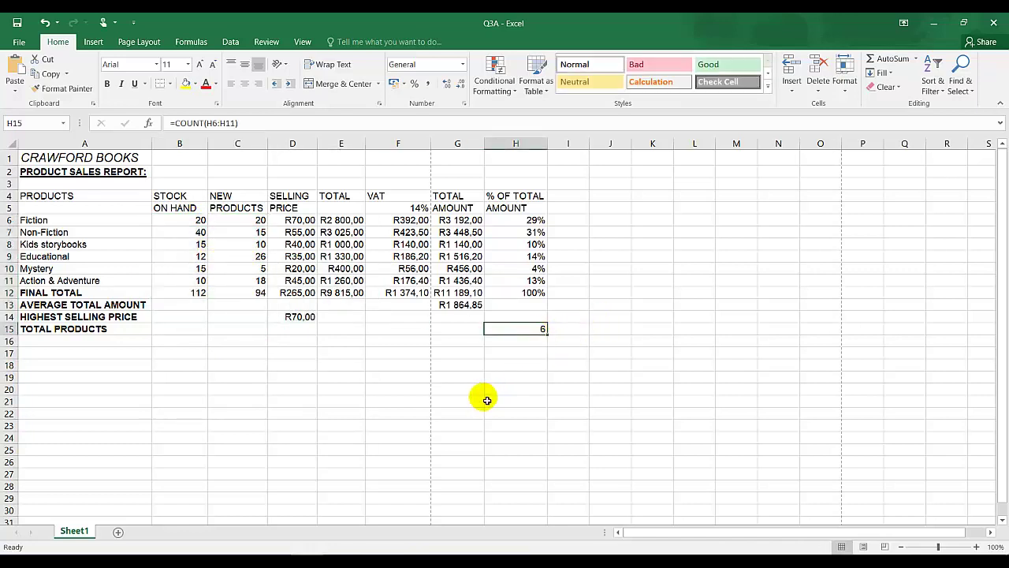
Read the % OF TOTAL AMOUNT instruction in the PDF and check the percentage format and decimals of H6 in Excel.
key("alt+Tab")
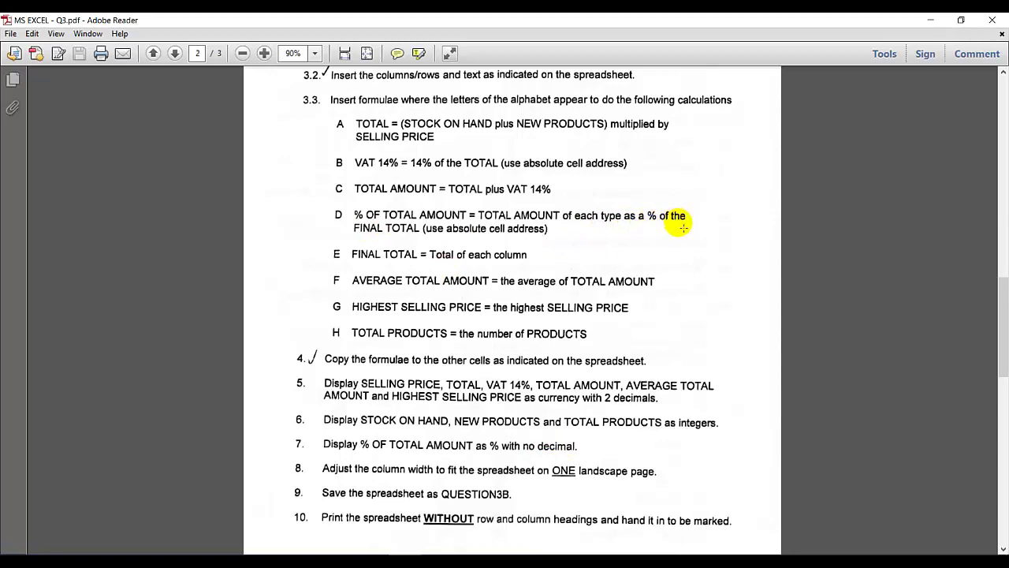
key("alt+Tab")
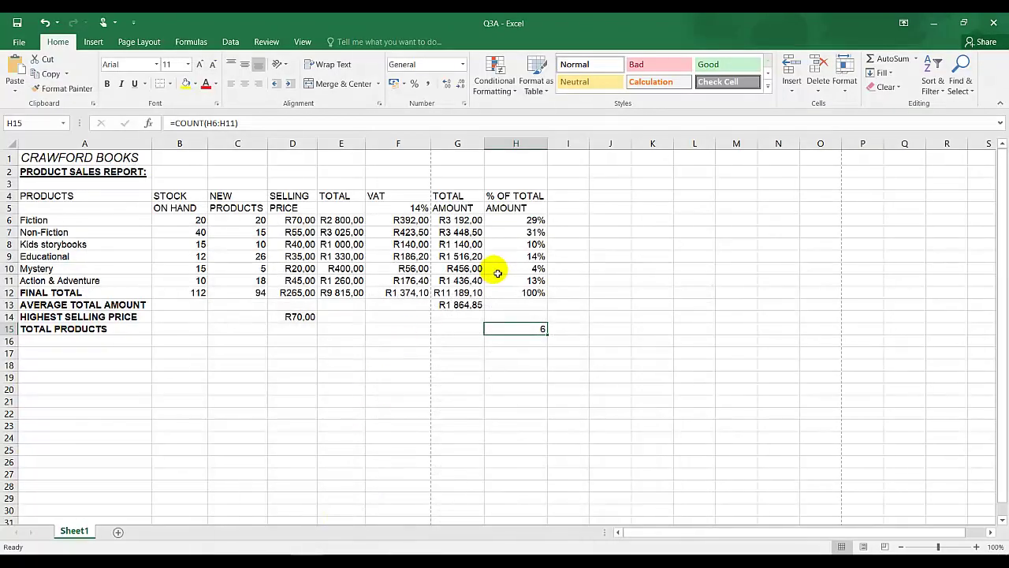
left_click(533, 222)
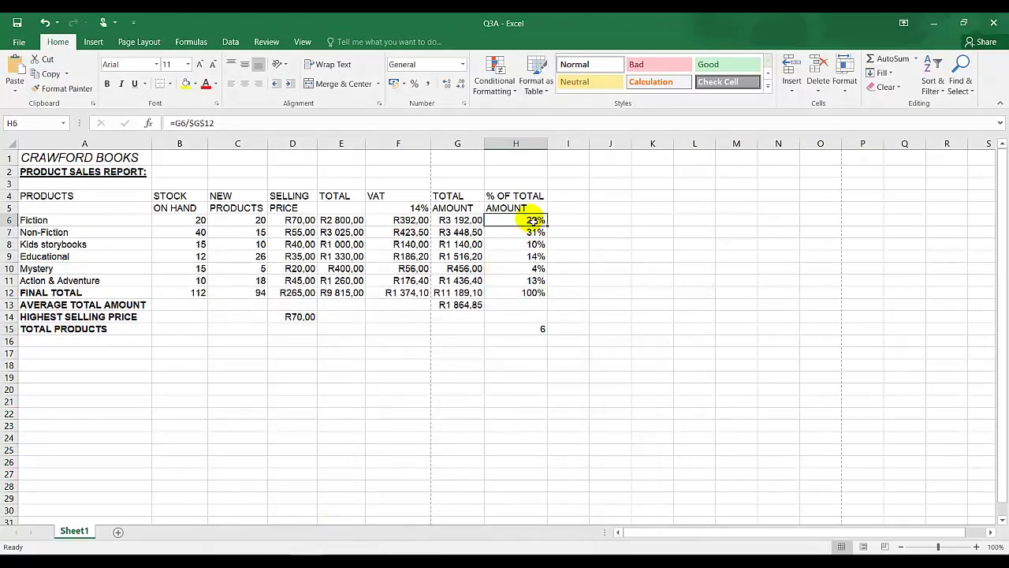
left_click(464, 67)
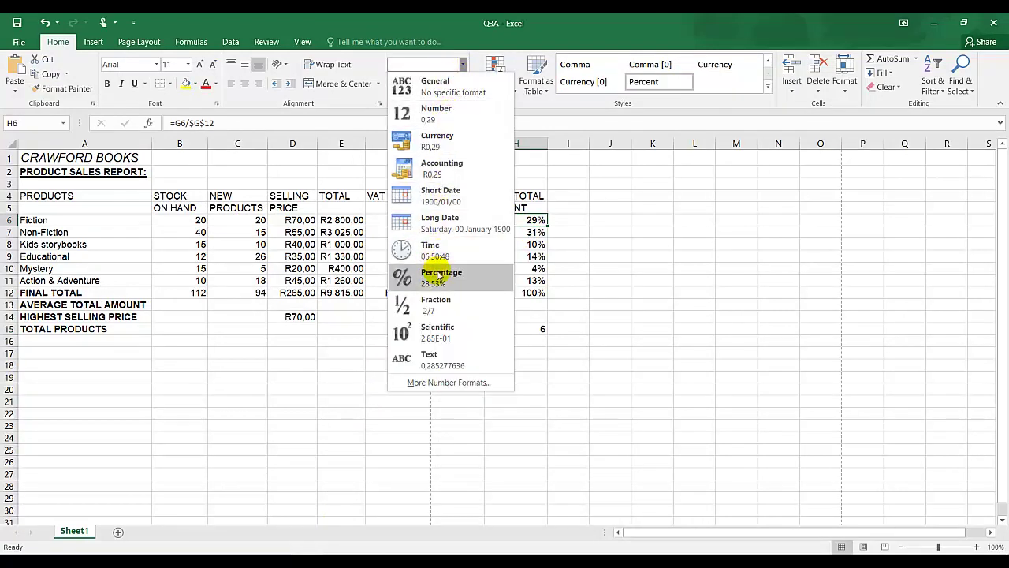
left_click(586, 218)
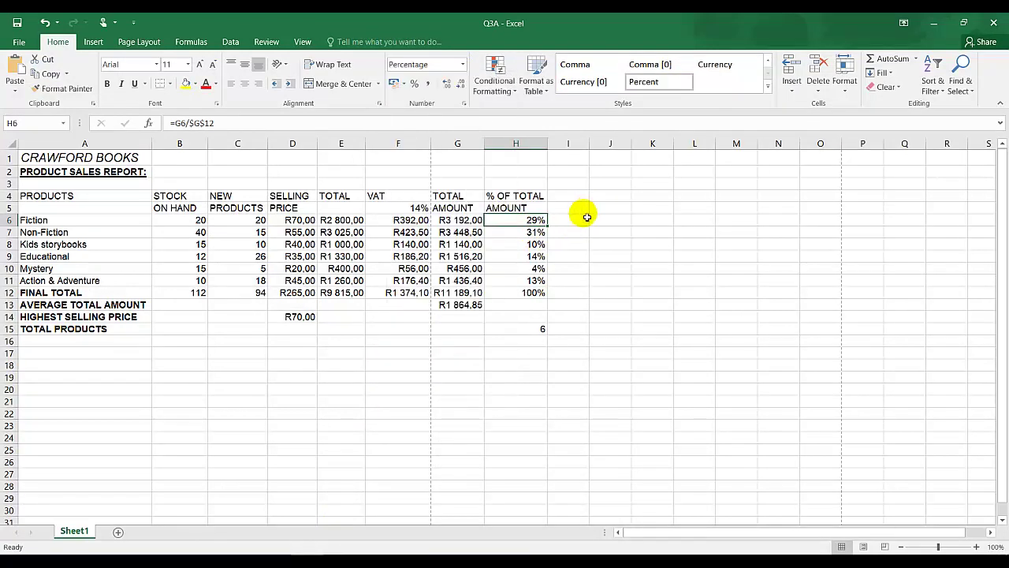
left_click(446, 84)
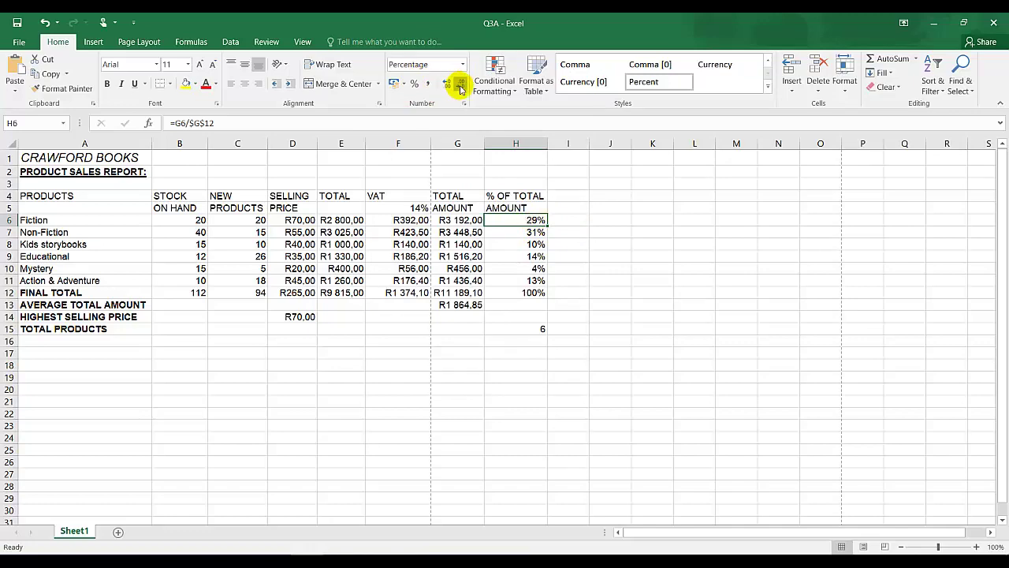
Check the page instruction in the PDF, set the worksheet's orientation to Landscape in Excel and inspect the page boundary.
left_click(407, 554)
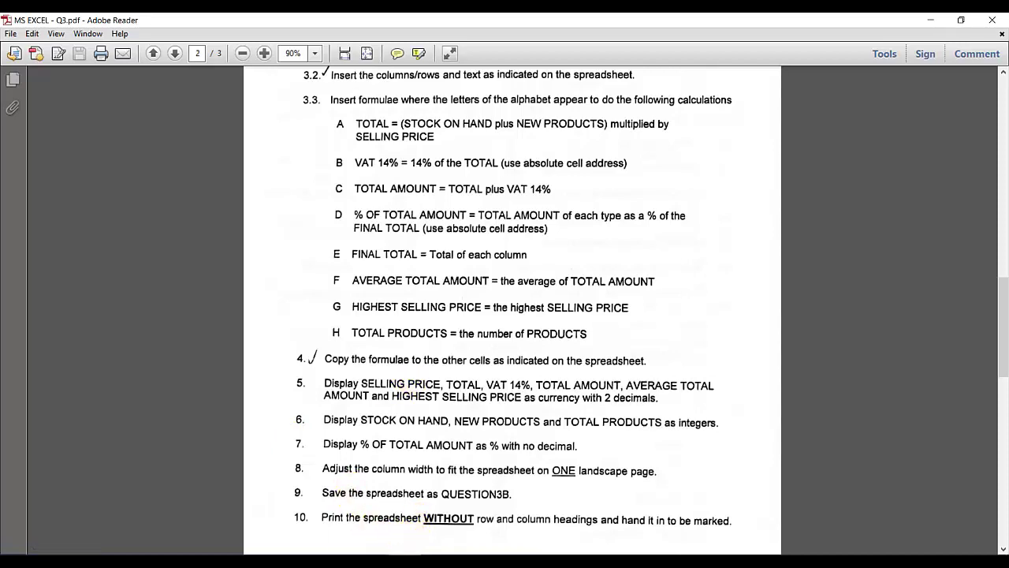
left_click(407, 554)
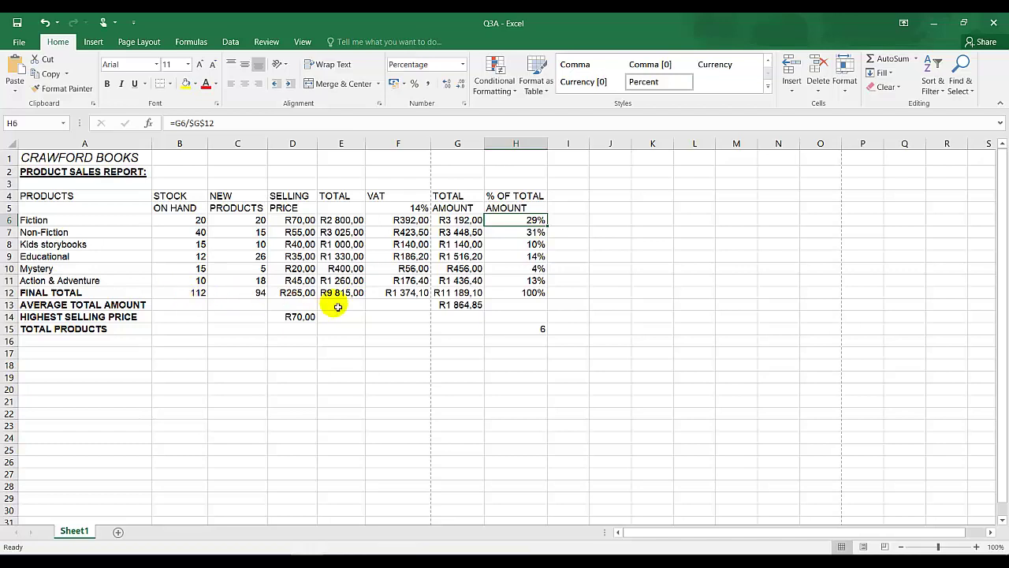
left_click(154, 45)
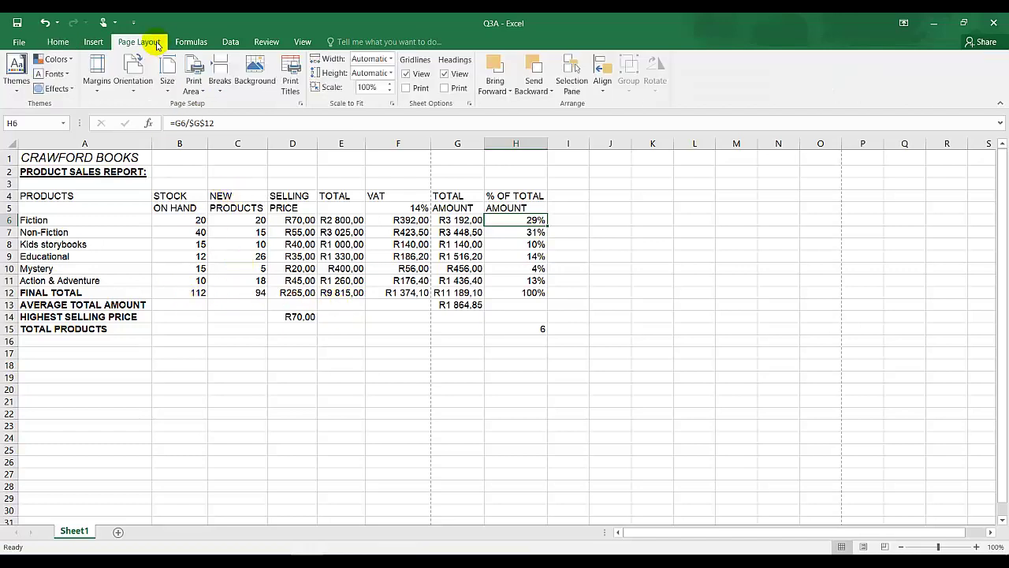
left_click(135, 90)
left_click(146, 140)
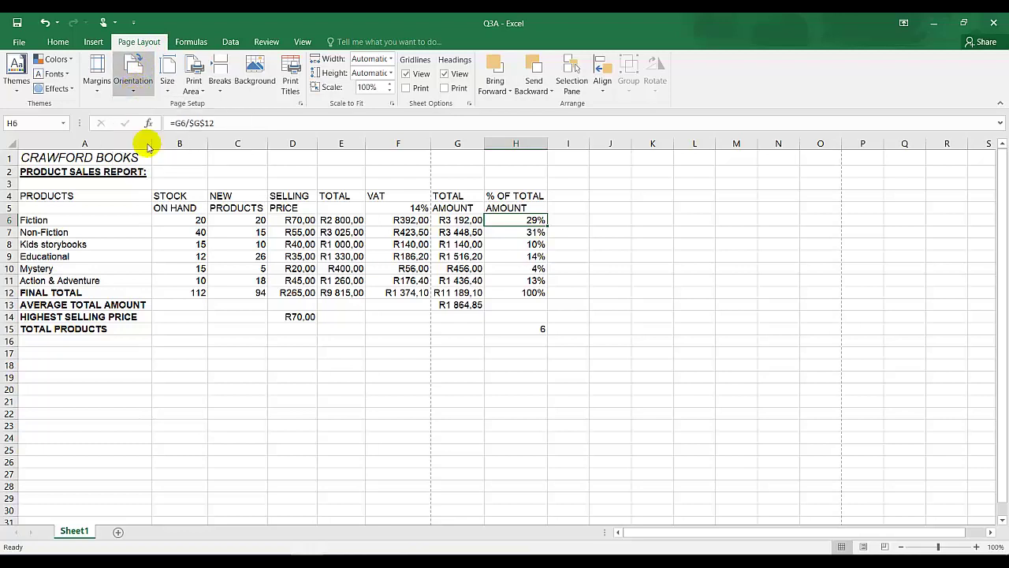
left_click_drag(610, 172, 643, 475)
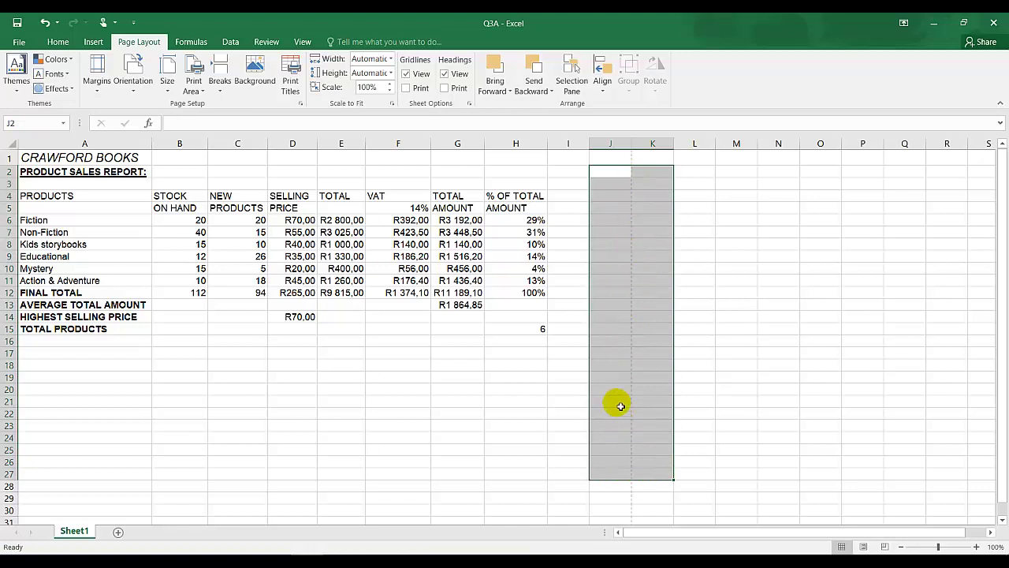
left_click_drag(564, 363, 8, 126)
left_click(330, 451)
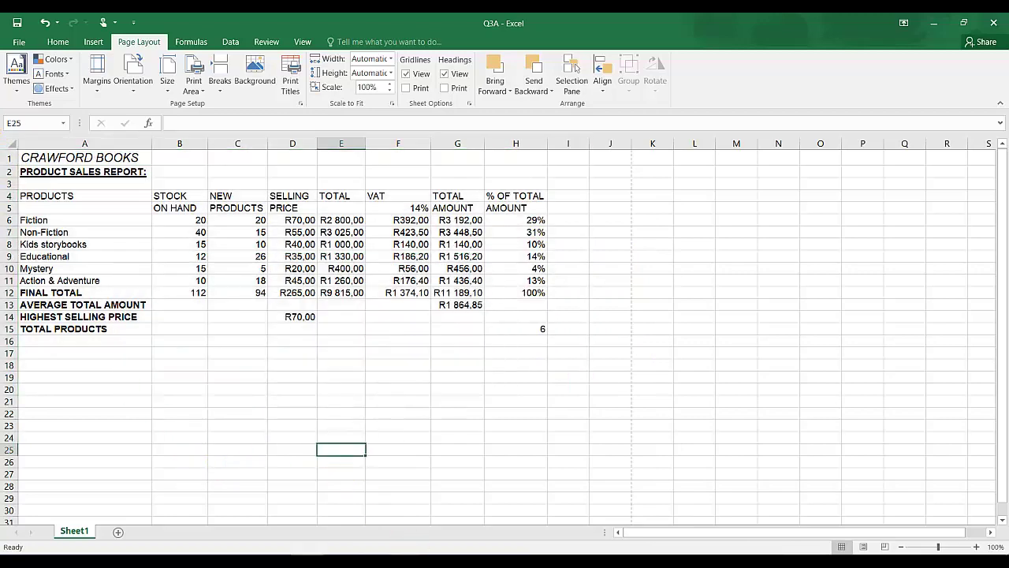
Review the save and print instructions in the PDF, and view the worksheet's print preview in Excel.
key("alt+Tab")
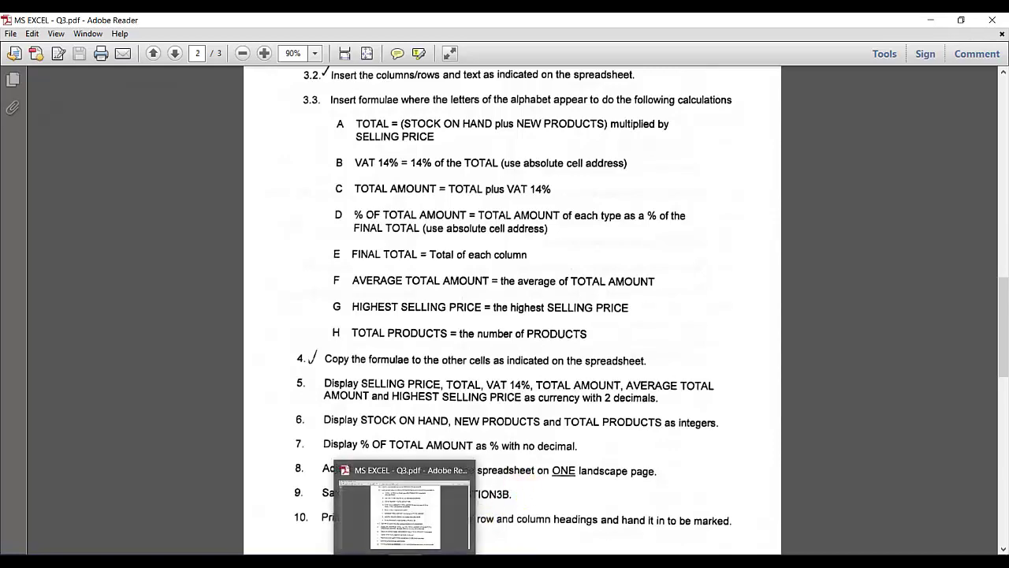
left_click(406, 508)
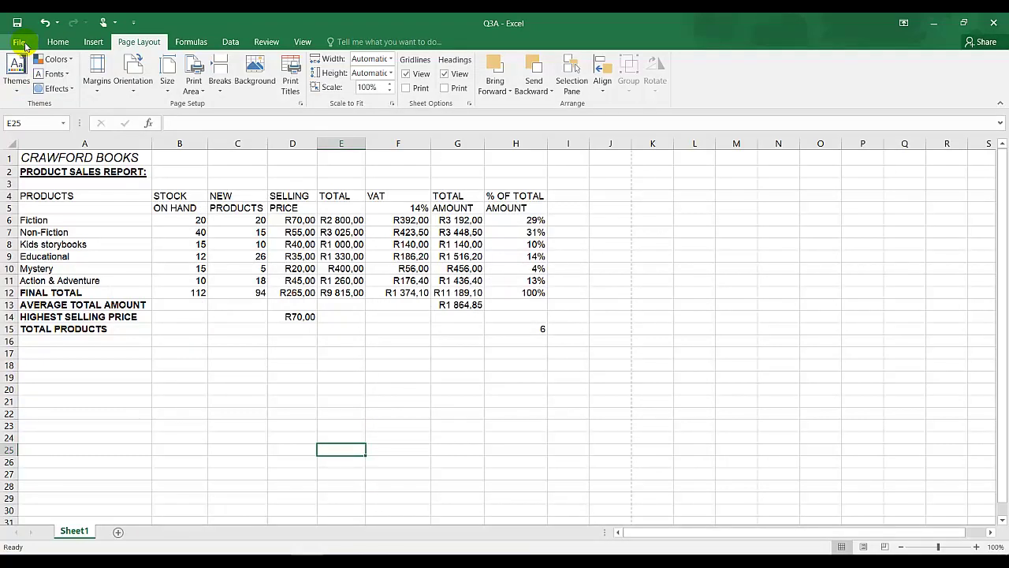
left_click(19, 43)
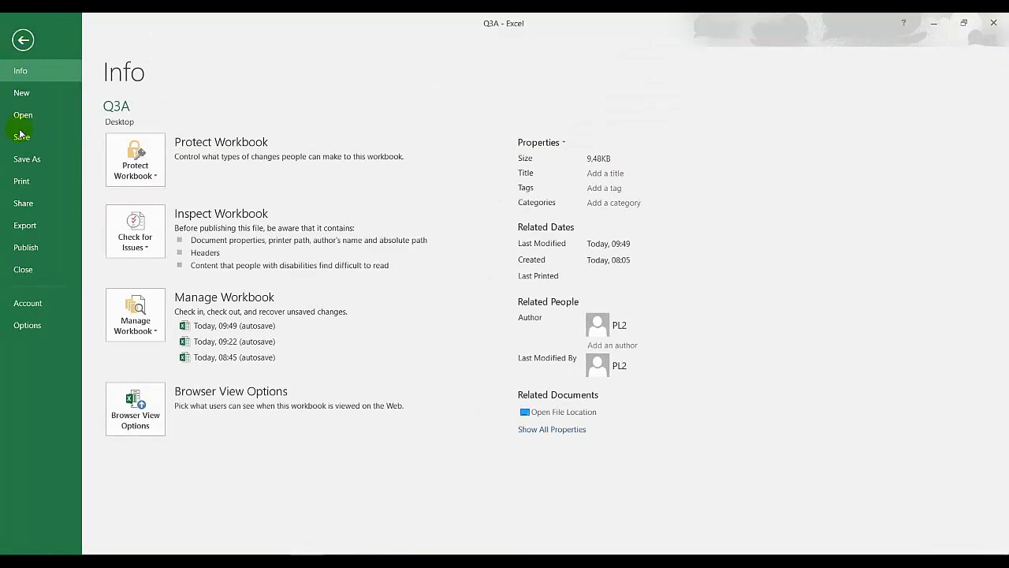
left_click(25, 189)
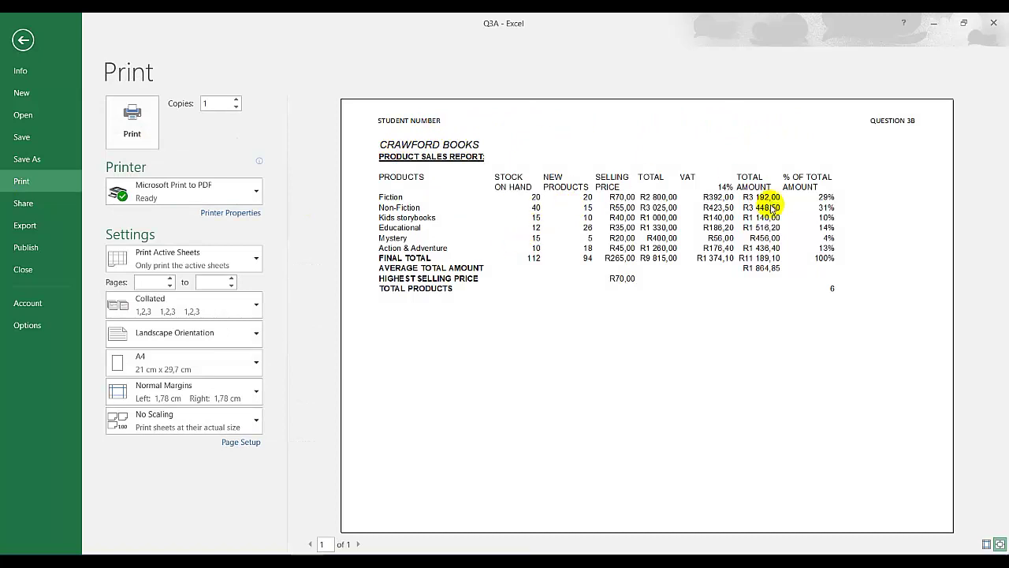
Turn on row and column headings for the printed worksheet in Page Setup.
left_click(250, 442)
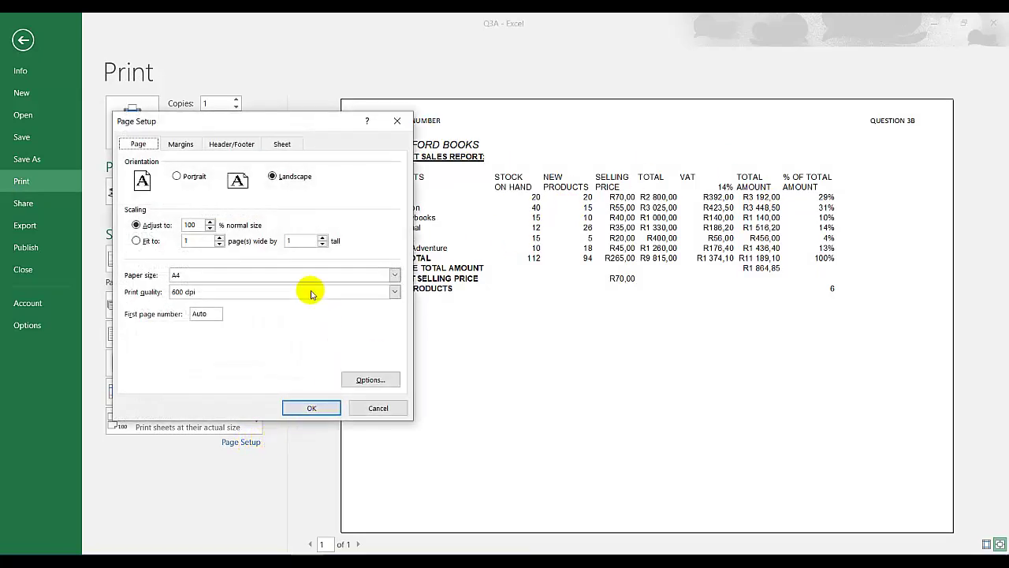
left_click(283, 147)
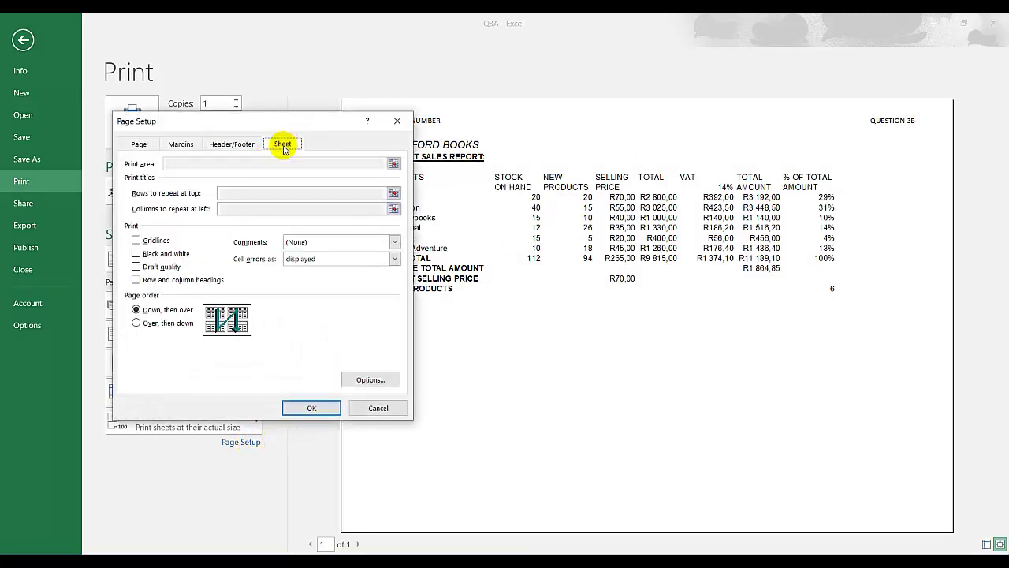
left_click(137, 281)
left_click(310, 408)
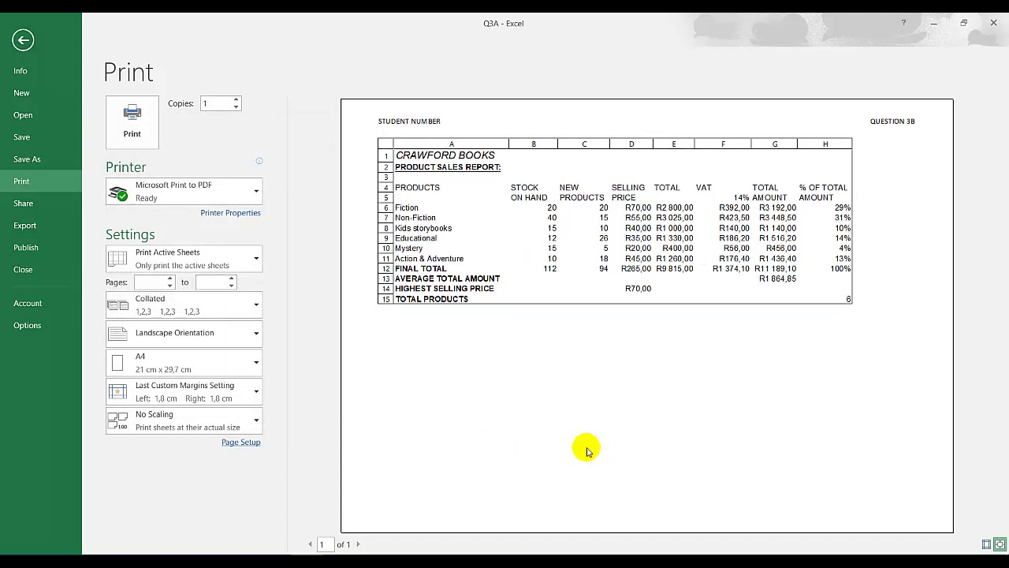
Turn off row and column headings for the printed worksheet in Page Setup.
left_click(251, 443)
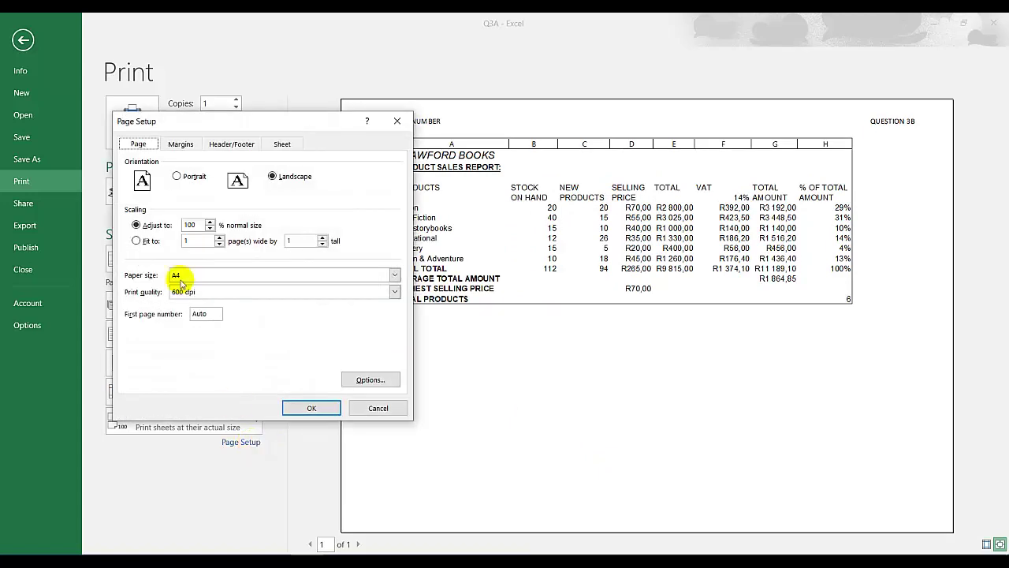
left_click(284, 147)
left_click(135, 280)
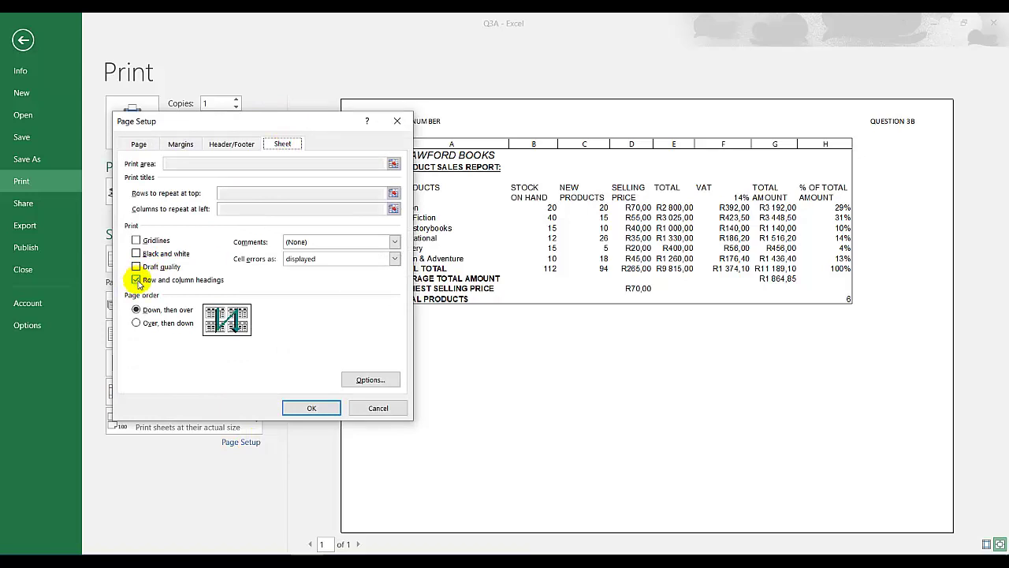
left_click(310, 408)
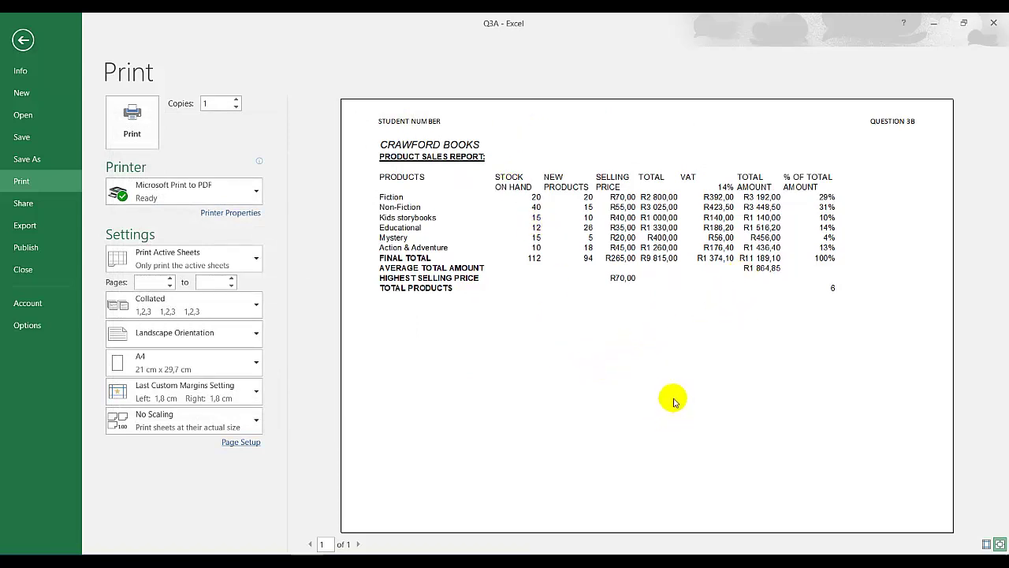
Save the workbook under the new name Q3B on the Desktop.
left_click(31, 159)
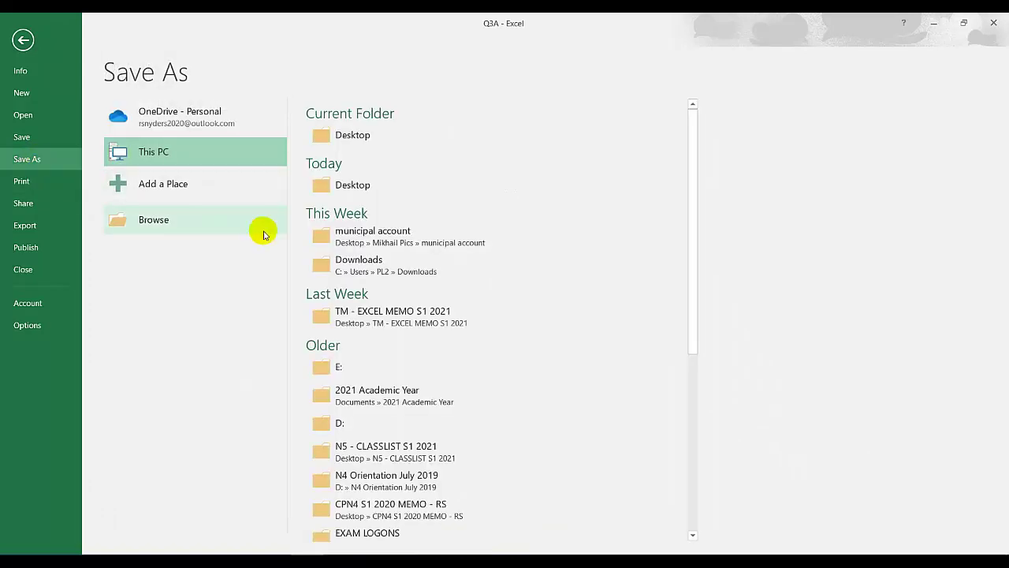
left_click(198, 217)
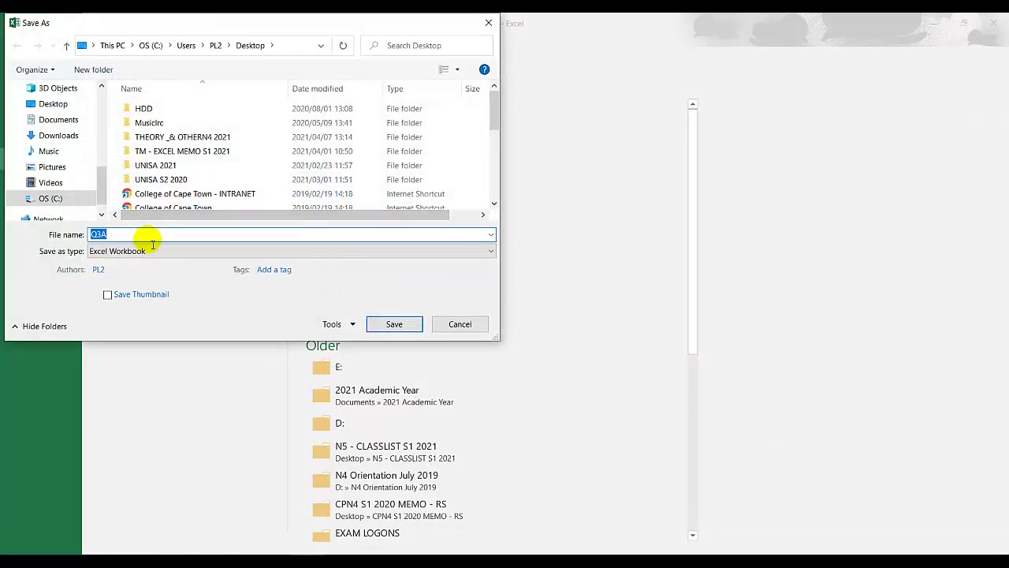
key("BackSpace")
type("B")
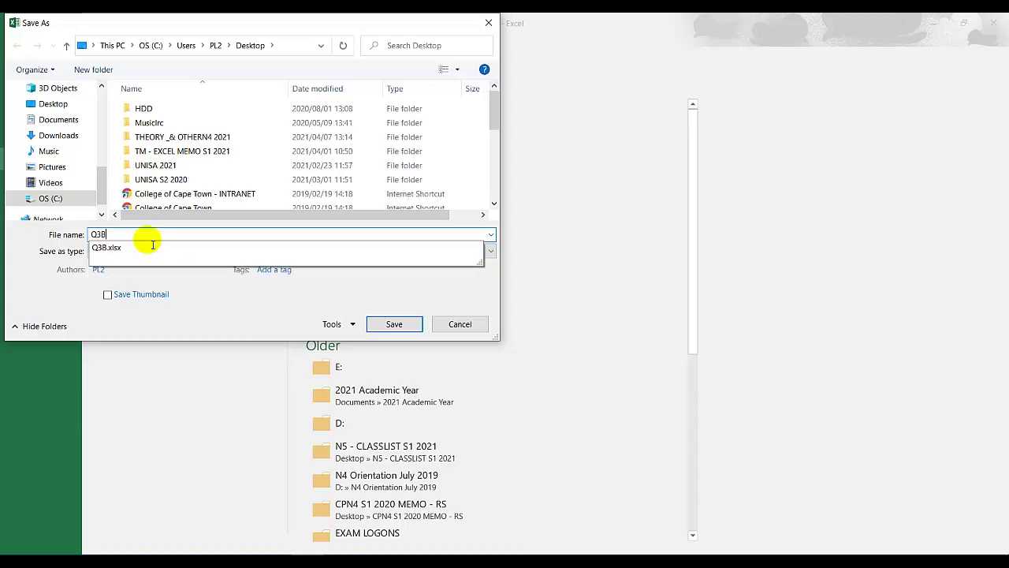
left_click(395, 319)
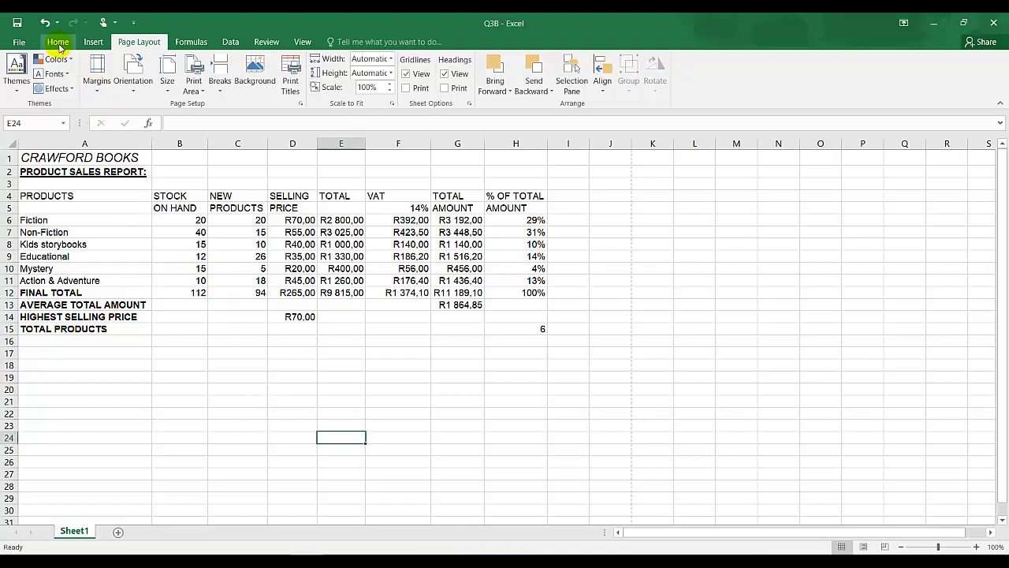
Set a medium solid line style for drawing borders in Excel, and check the table's ruled lines in the PDF.
left_click(59, 45)
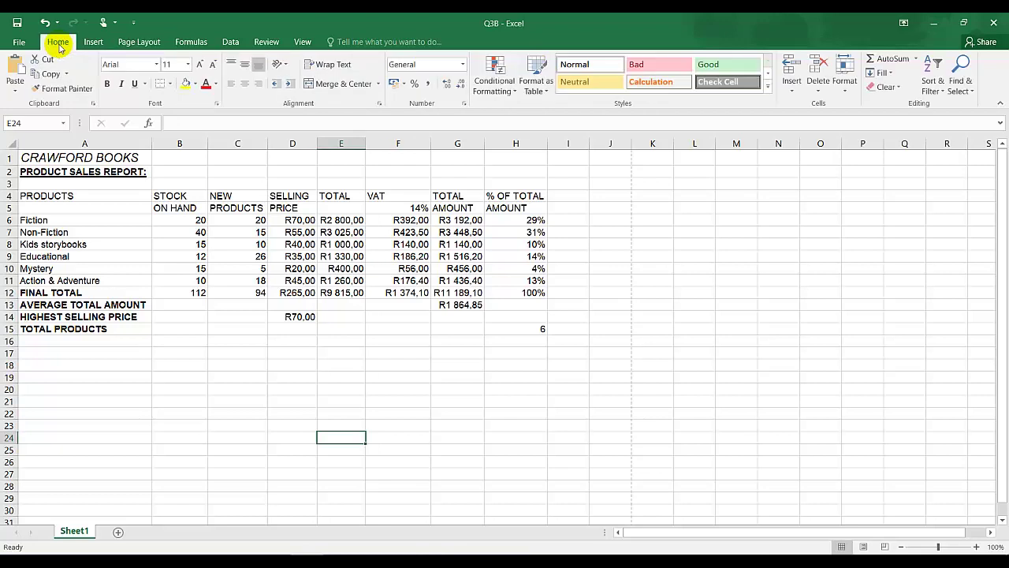
left_click(171, 85)
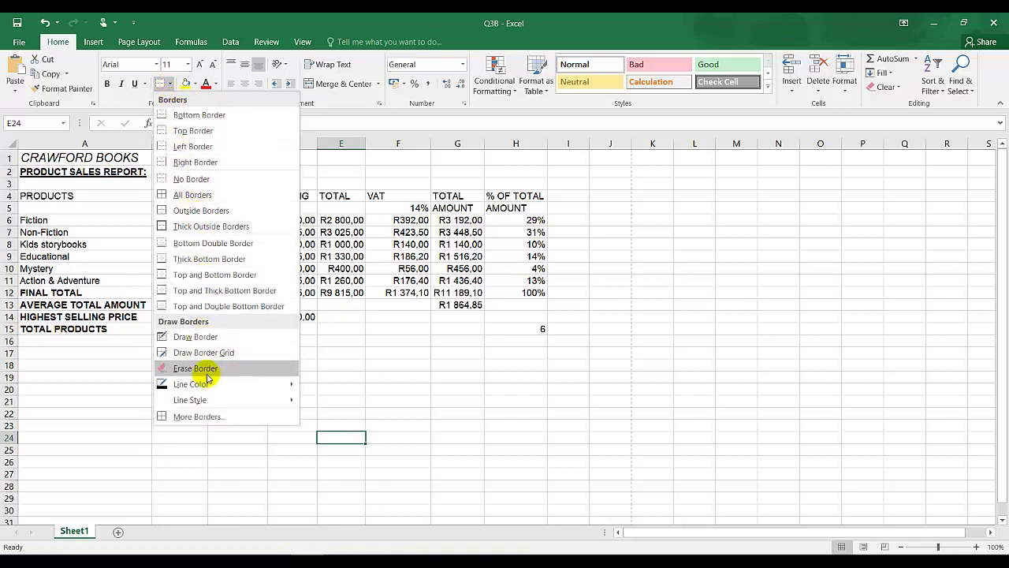
mouse_move(233, 403)
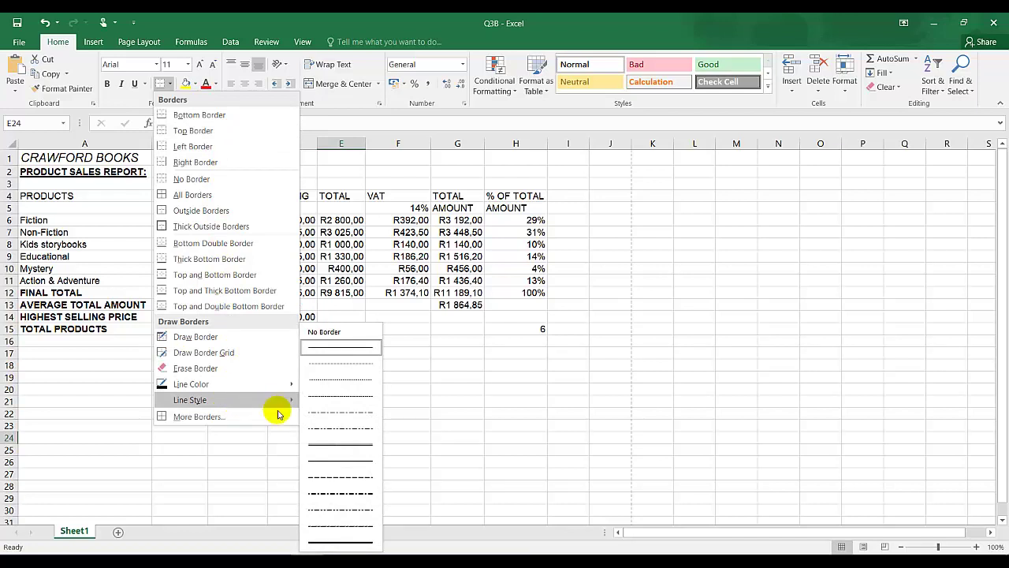
left_click(361, 464)
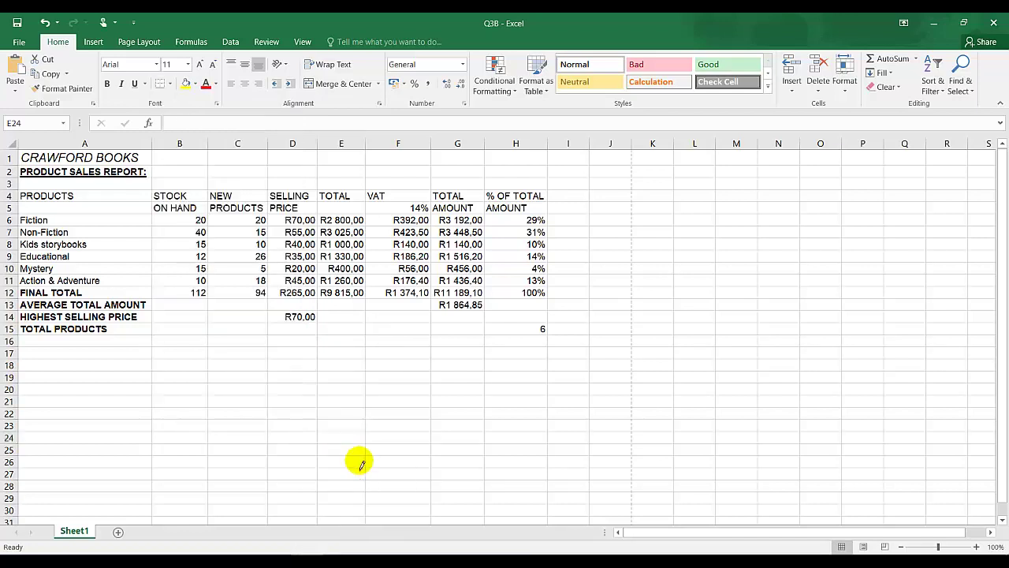
key("alt+Tab")
scroll(491, 413, "down", 10)
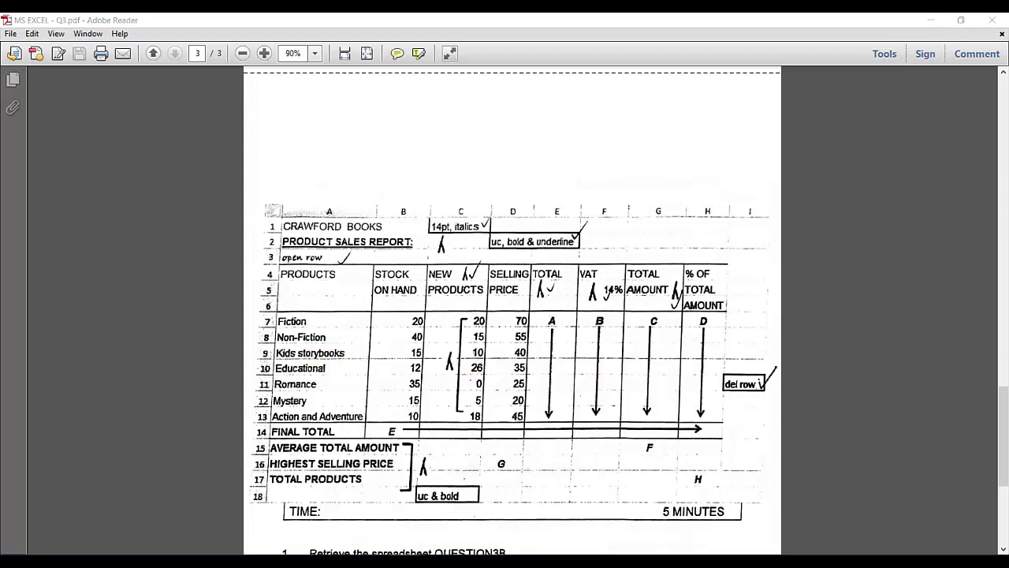
key("alt+Tab")
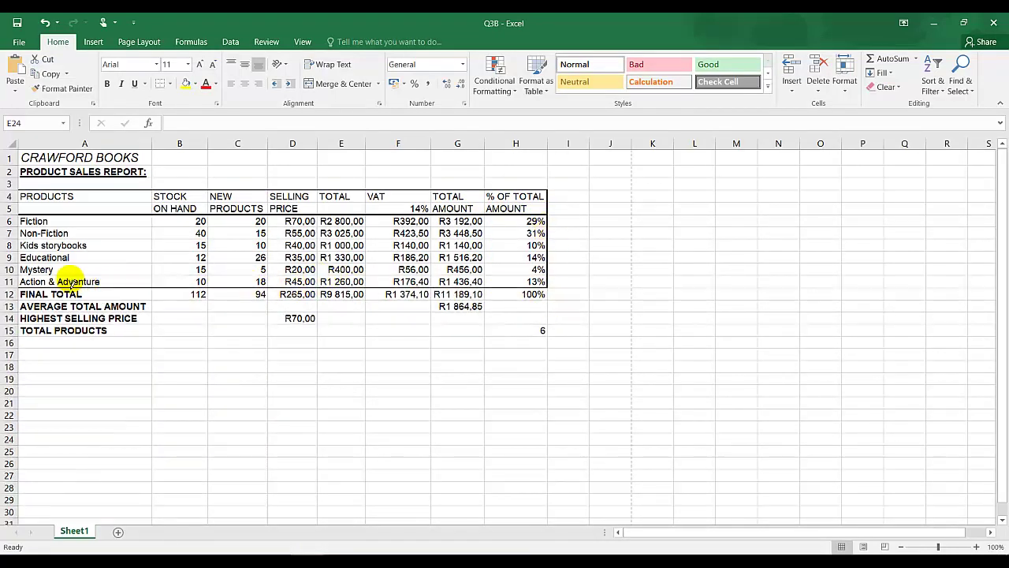
Draw vertical borders between the columns from A to H across rows 4 to 12, and rule off the FINAL TOTAL row underneath.
mouse_move(155, 201)
left_mouse_down()
mouse_move(164, 311)
mouse_move(165, 293)
mouse_move(524, 290)
left_mouse_up()
left_click_drag(488, 201, 483, 308)
left_click_drag(436, 199, 432, 293)
left_click_drag(367, 199, 367, 295)
left_click_drag(319, 195, 313, 345)
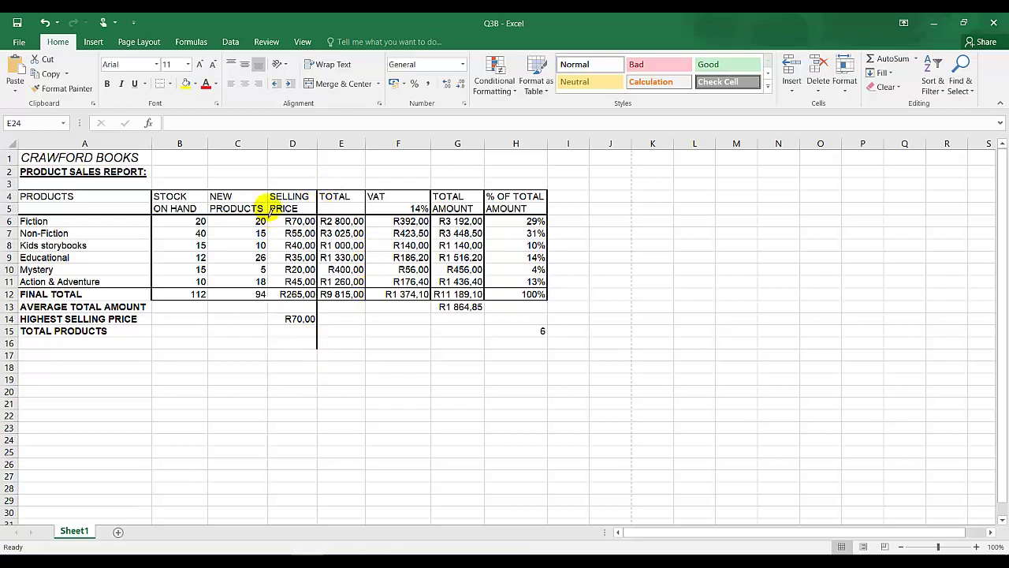
left_click_drag(267, 197, 266, 292)
left_click_drag(209, 196, 212, 295)
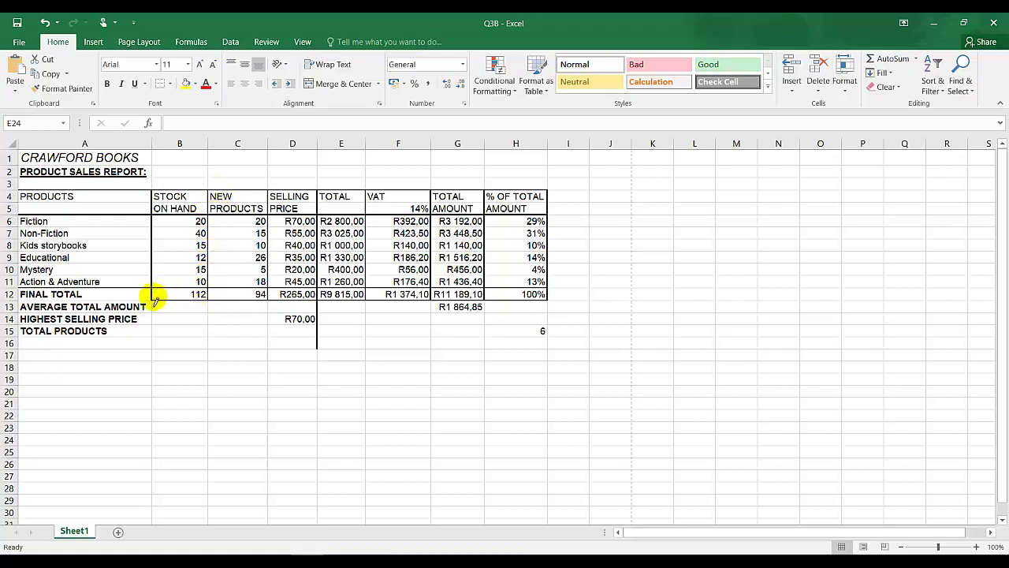
mouse_move(134, 289)
left_mouse_down()
mouse_move(23, 285)
mouse_move(27, 293)
left_mouse_up()
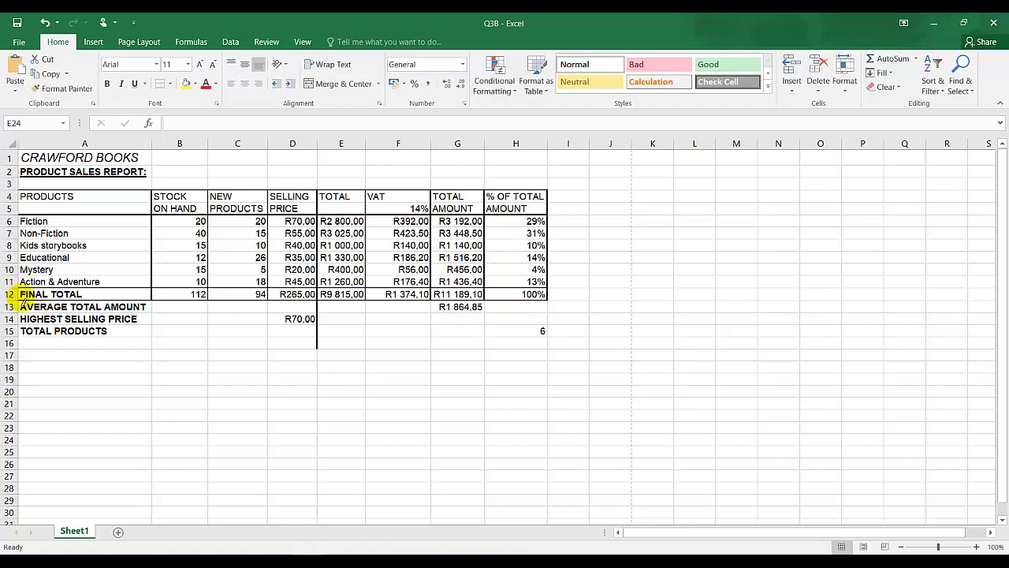
left_click_drag(20, 191, 79, 189)
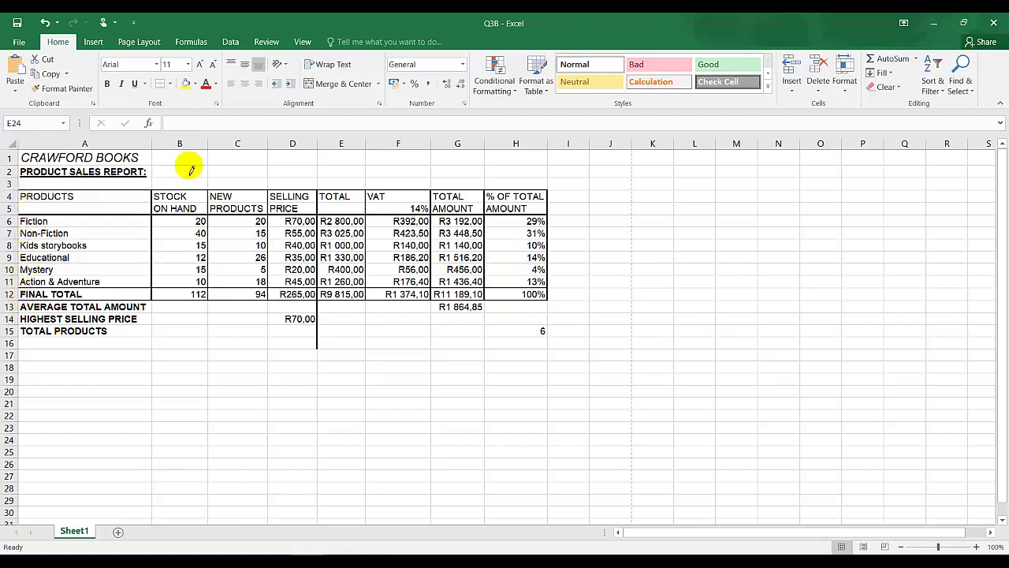
Erase the stray vertical border between columns D and E below the FINAL TOTAL row, and leave border erasing mode.
left_click_drag(324, 343, 319, 308)
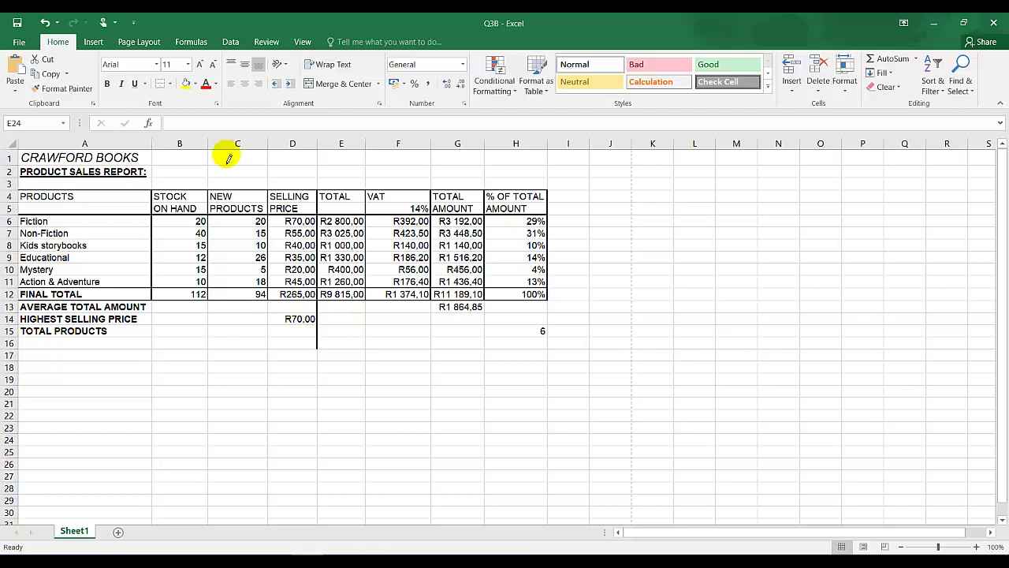
left_click(170, 85)
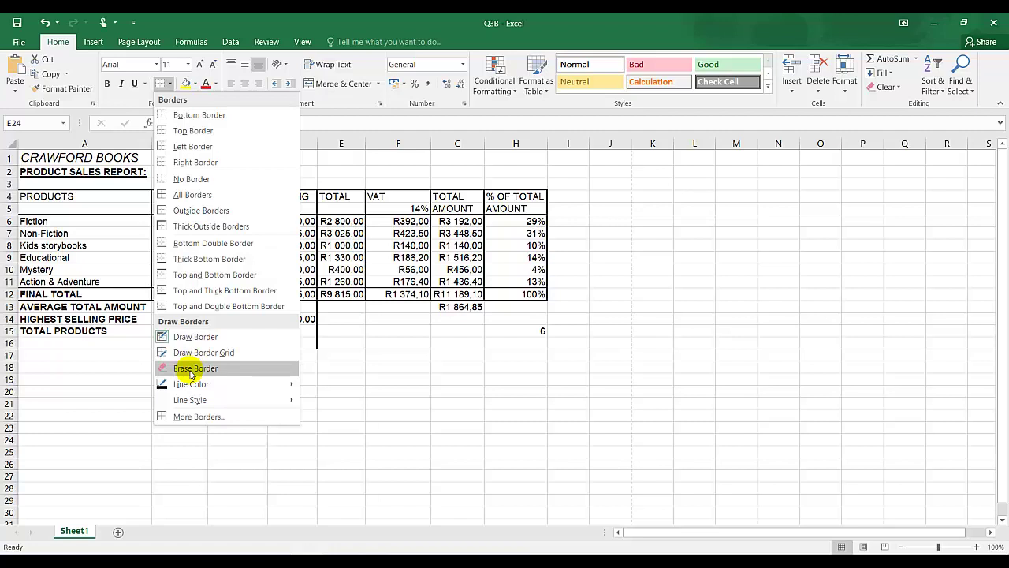
left_click(191, 370)
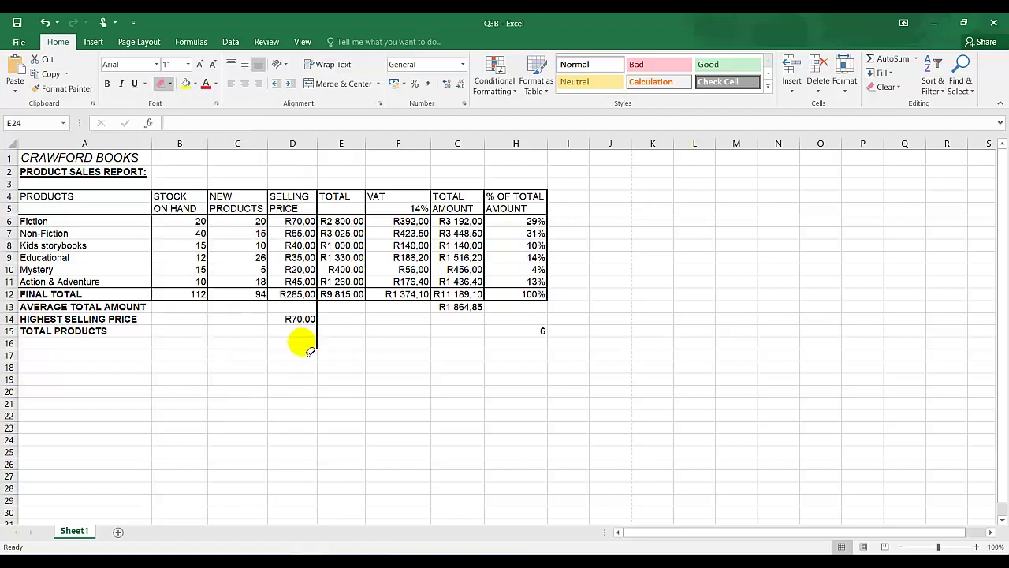
left_click_drag(326, 359, 328, 333)
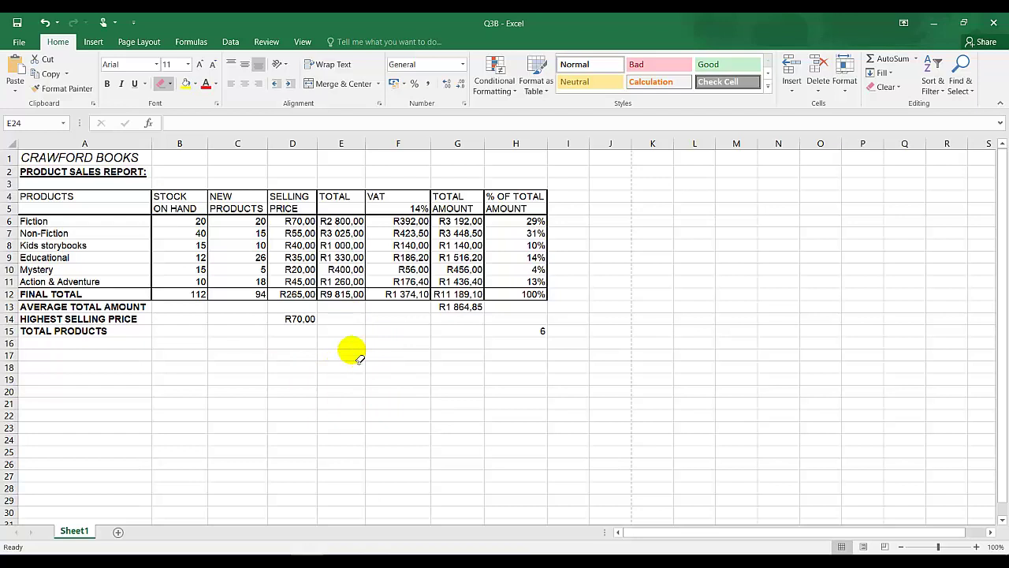
key("Escape")
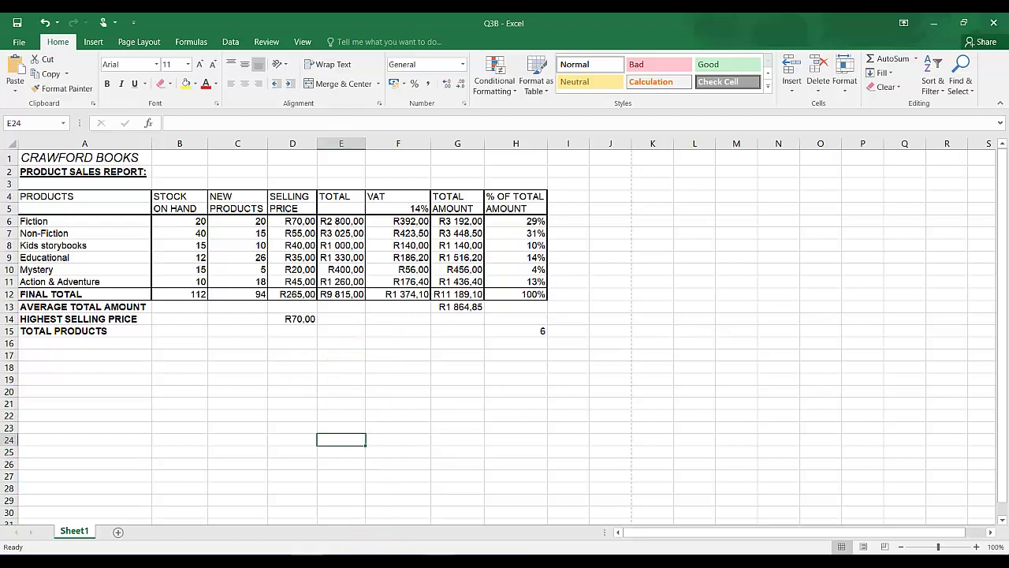